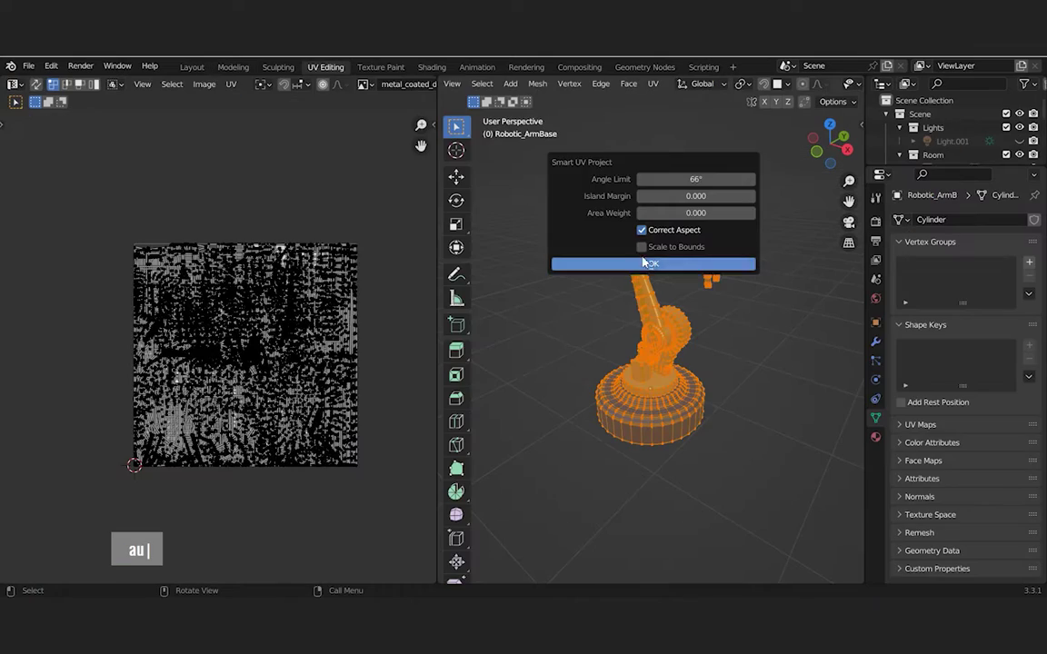
Confirm the Smart UV Project unwrap and bring up the image editor's menu.
click(651, 264)
scroll(146, 392, down, 2)
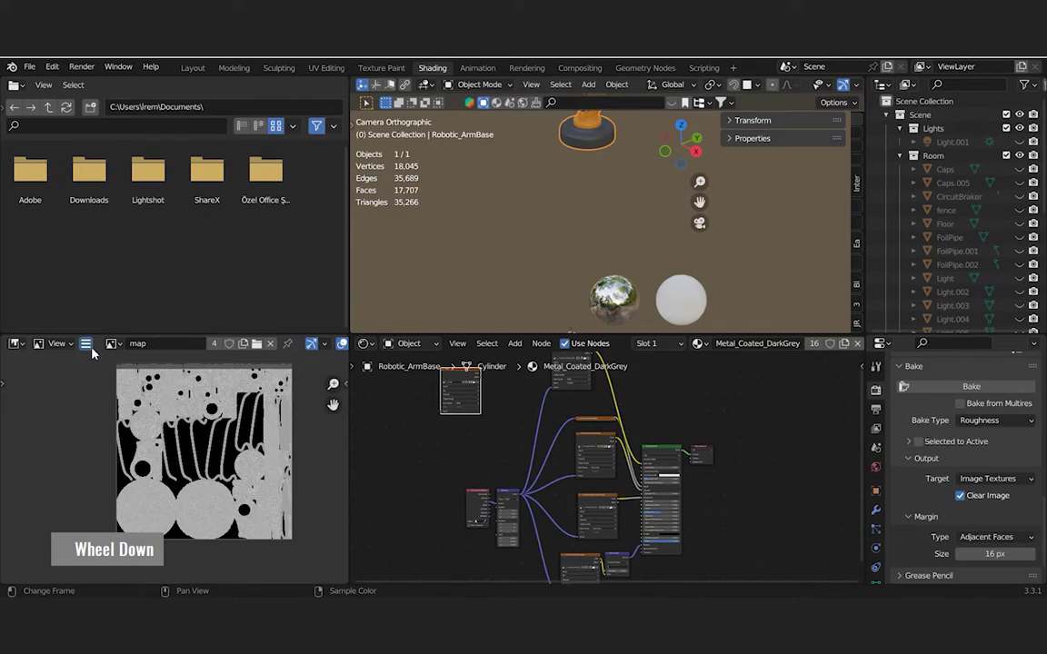
click(85, 343)
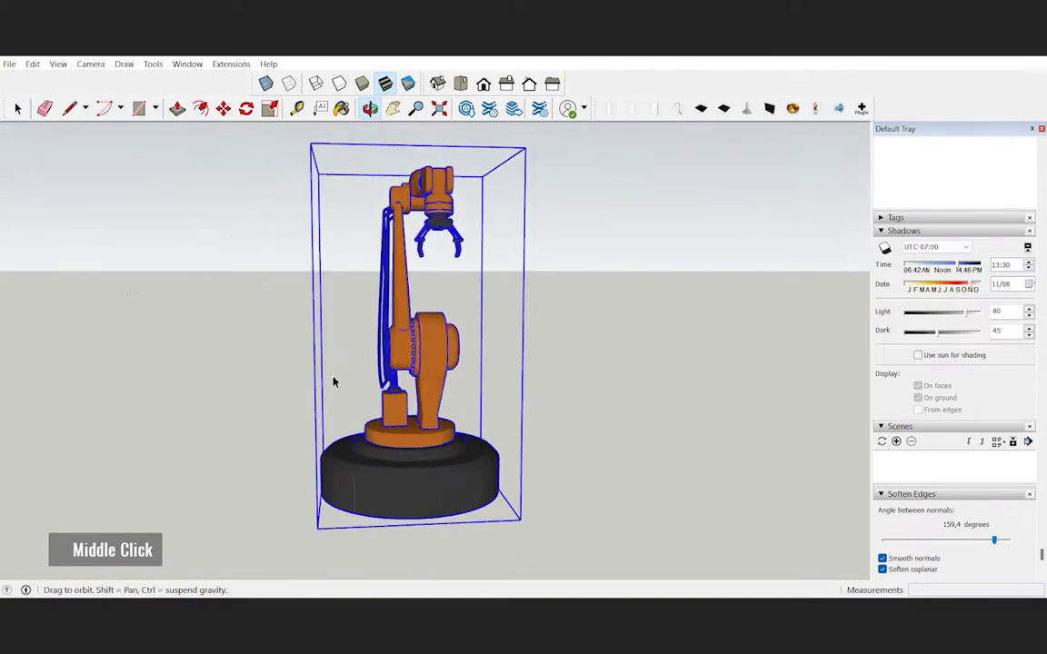
Orbit around the workshop room, selecting the floor plane and the wooden desk table.
mouse_move(332, 379)
middle_down()
mouse_move(317, 409)
mouse_move(666, 421)
middle_up()
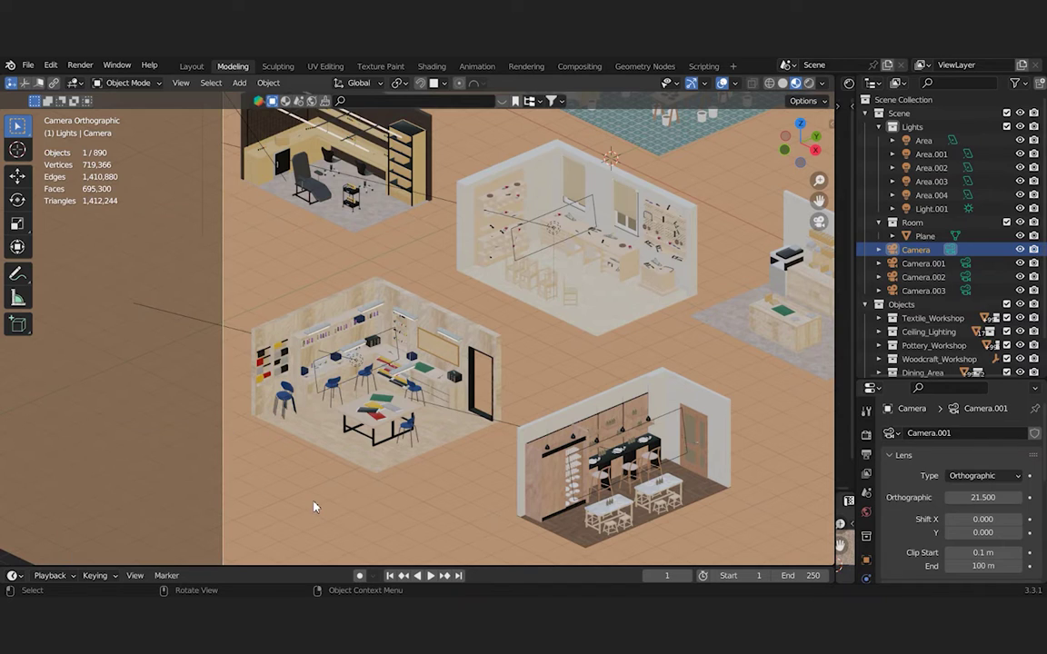
click(314, 507)
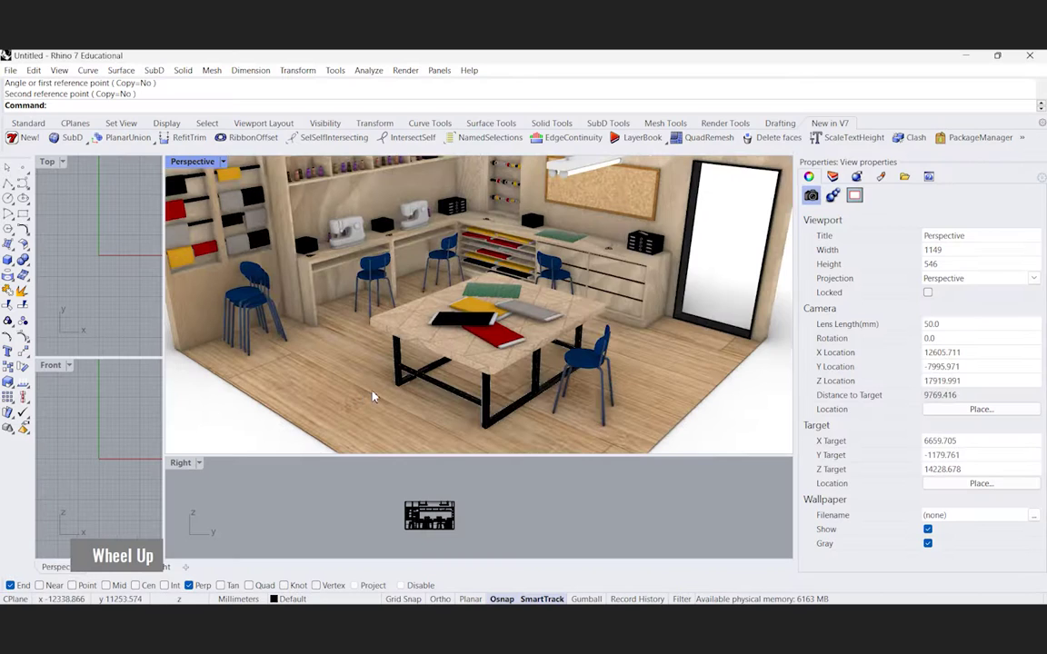
scroll(371, 381, down, 2)
click(422, 367)
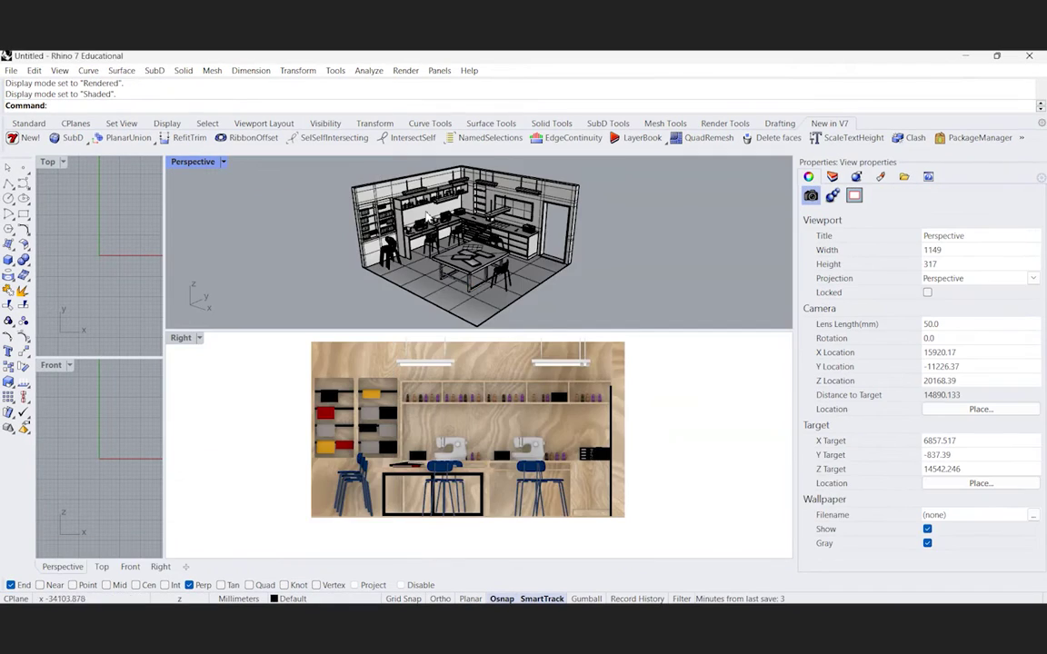
scroll(443, 255, up, 3)
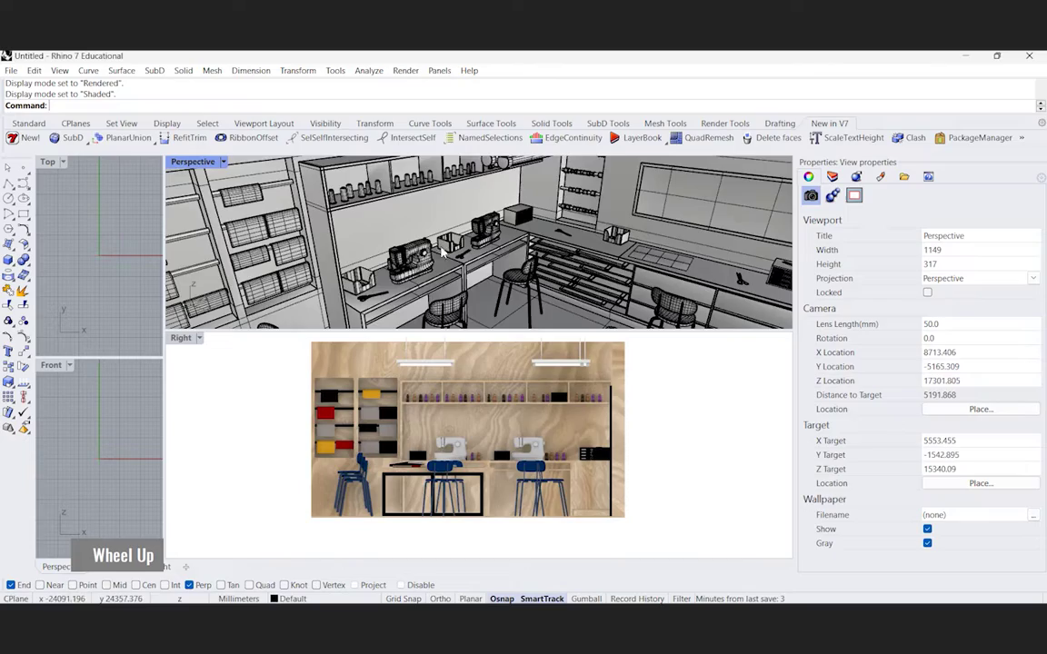
scroll(443, 255, up, 2)
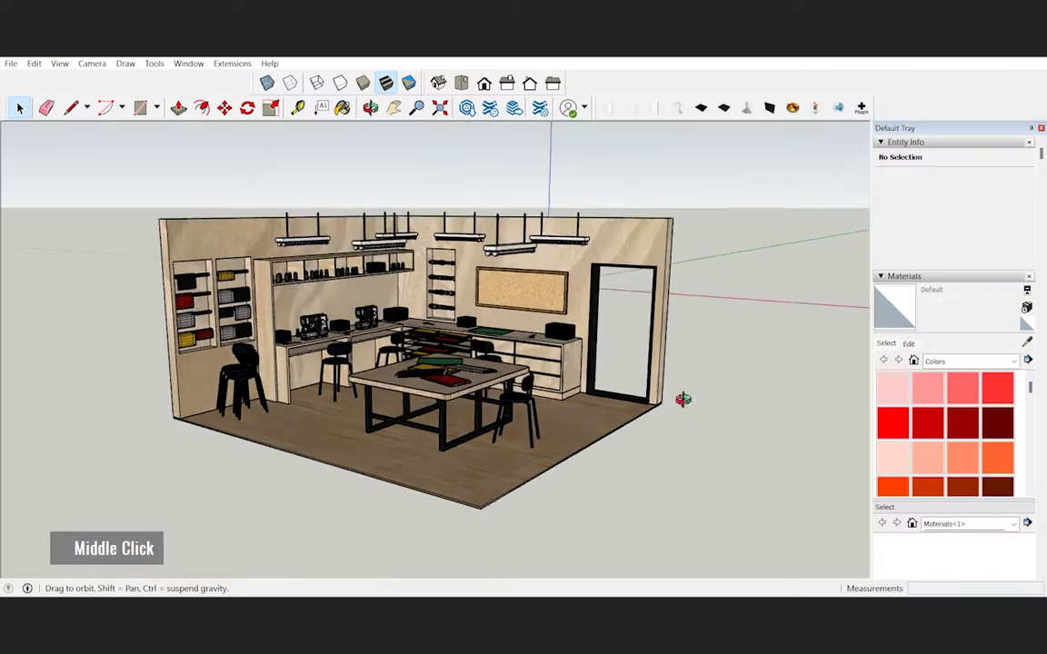
middle_drag(682, 397, 514, 443)
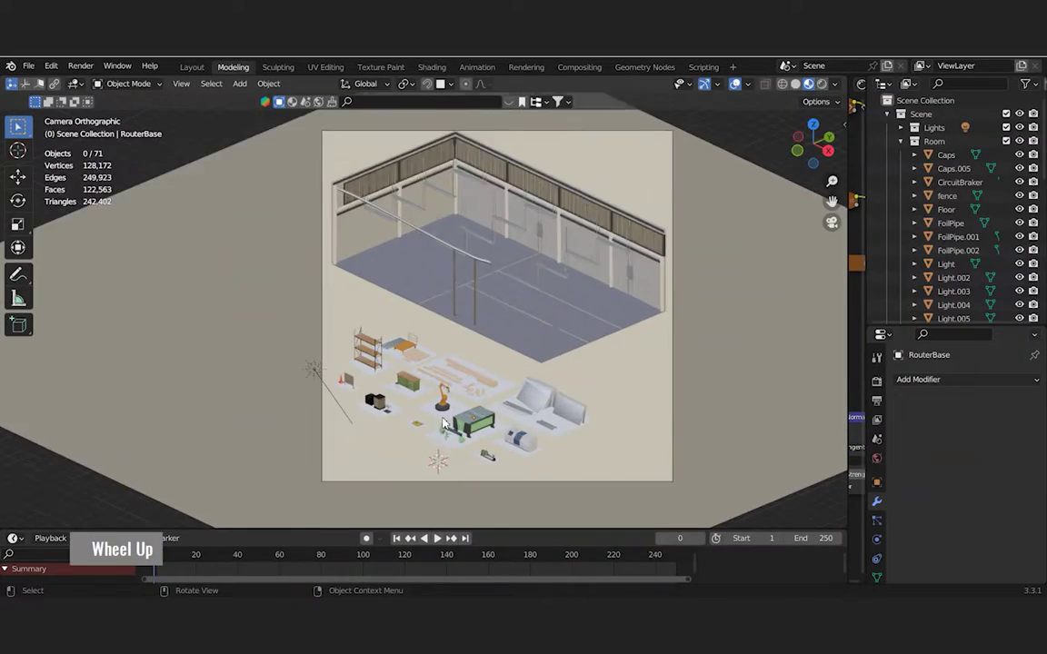
Join all robotic arm parts into one object with the base as the active object.
scroll(442, 390, up, 4)
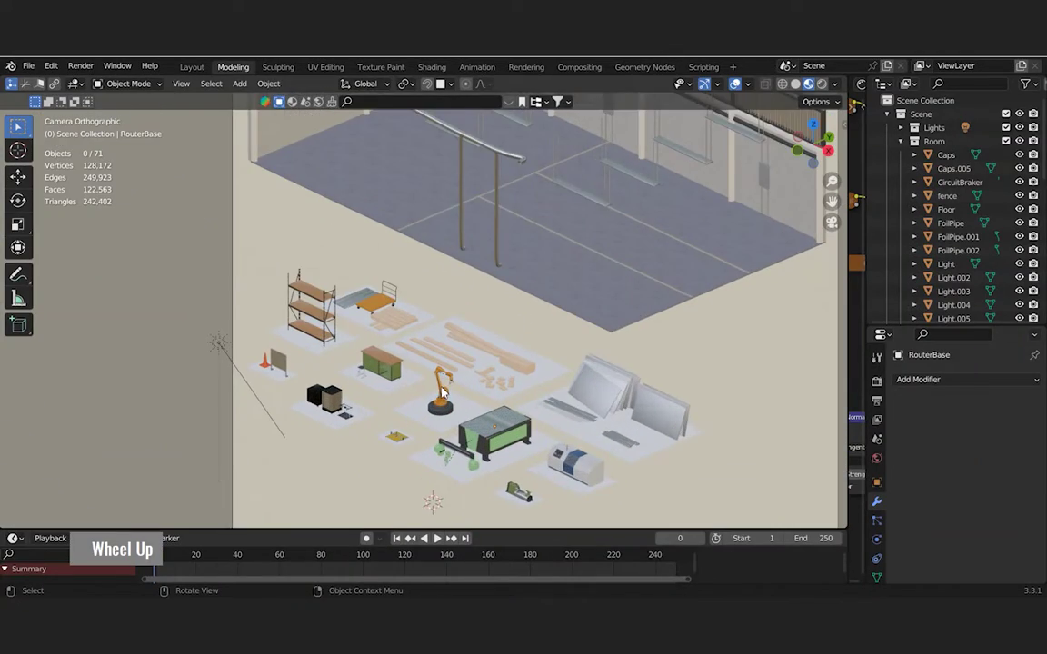
scroll(442, 391, up, 6)
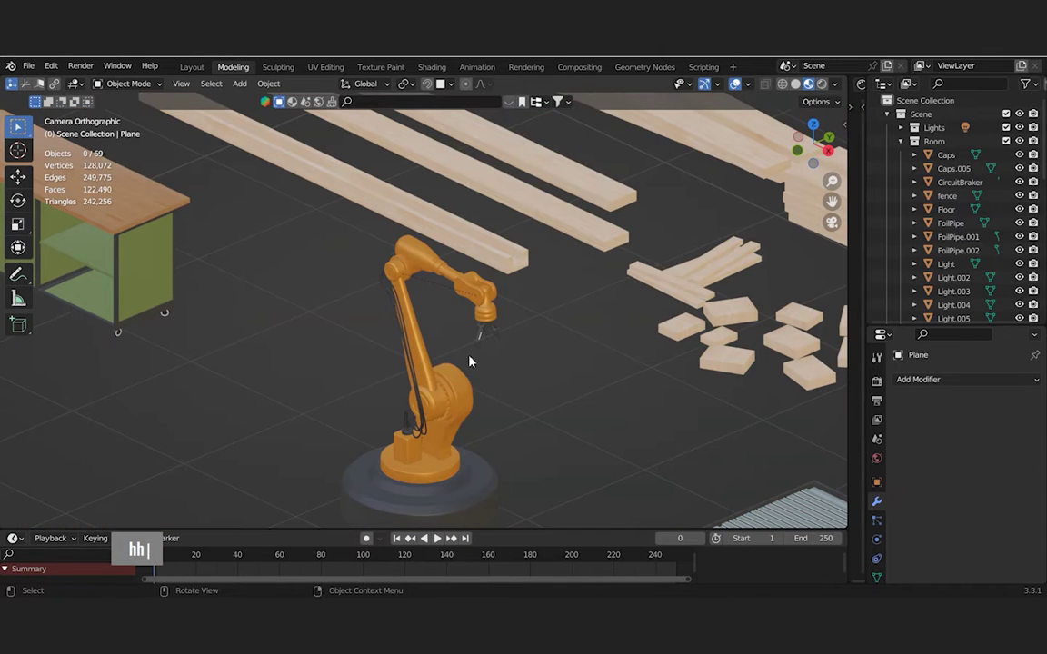
middle_drag(467, 362, 397, 479)
scroll(396, 480, up, 2)
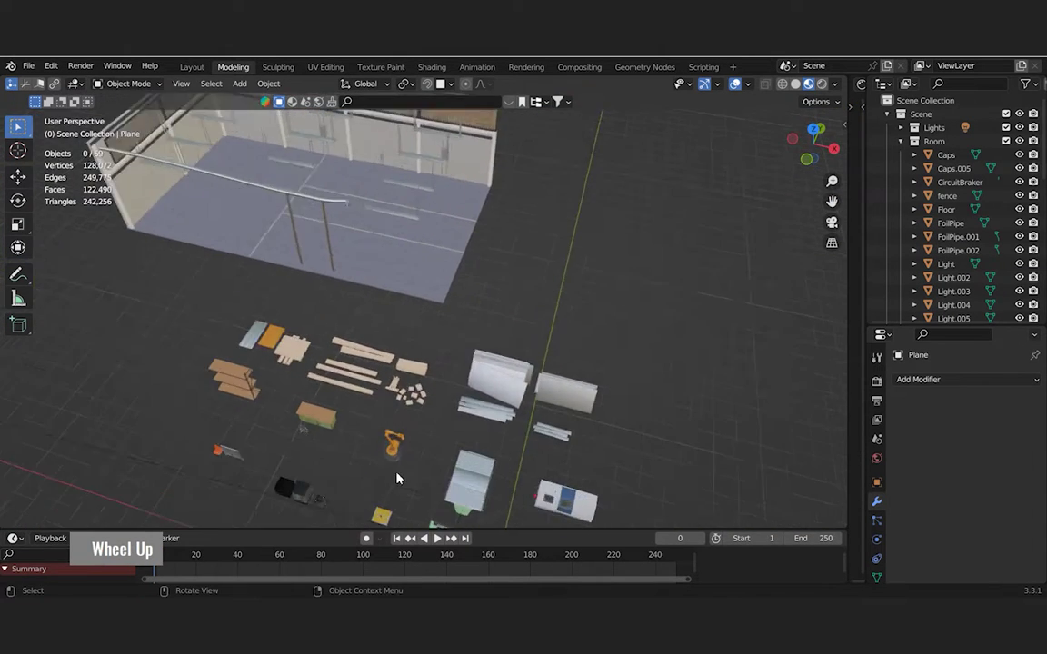
scroll(396, 479, up, 2)
drag(323, 330, 444, 411)
key(ctrl+j)
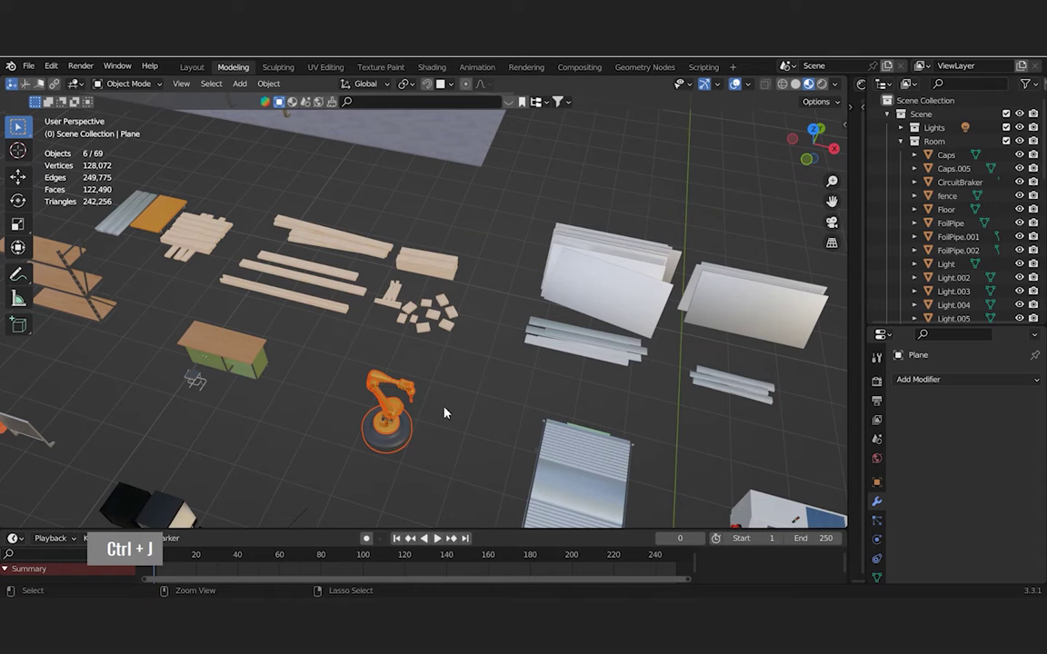
shift+click(407, 442)
key(ctrl+j)
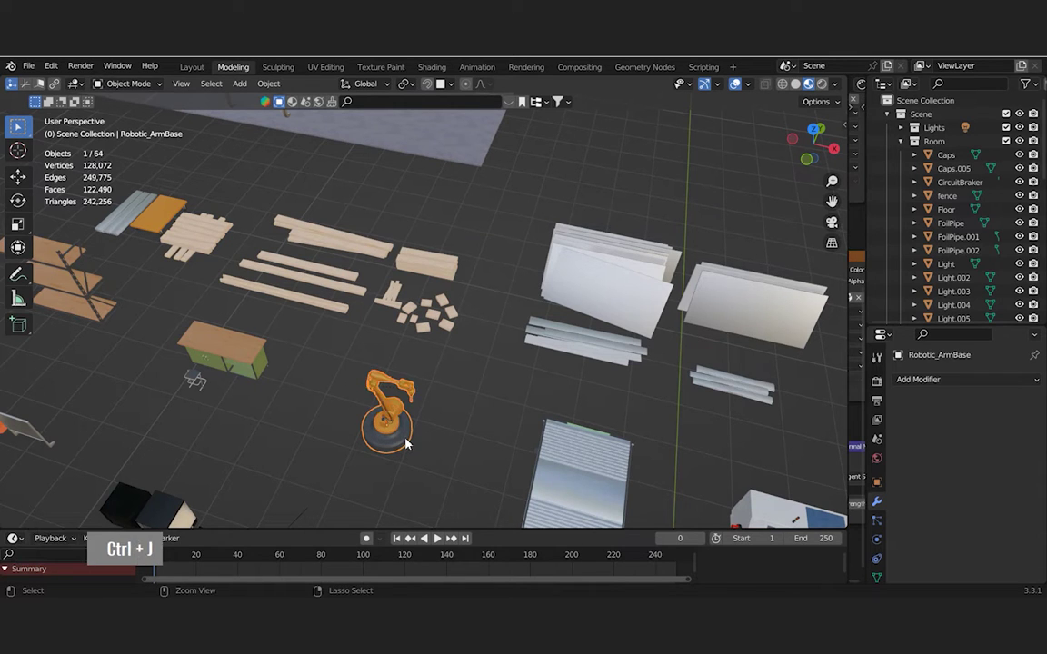
Hide every object except the robotic arm and orbit around the arm.
double_click(409, 450)
key(ctrl+i)
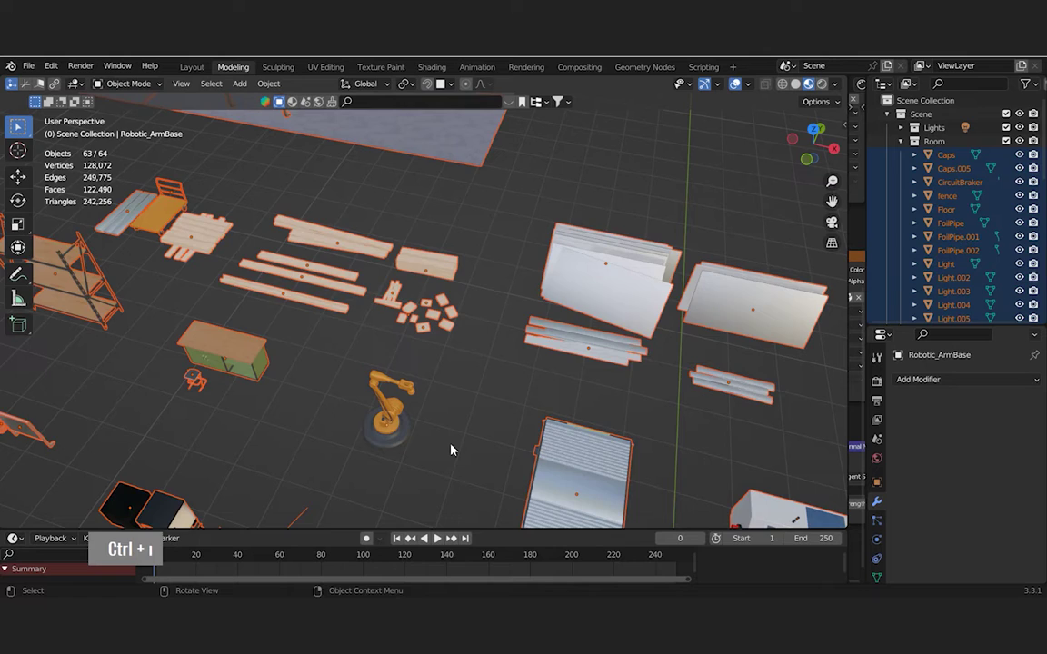
key(h)
middle_drag(451, 449, 433, 393)
drag(433, 414, 382, 336)
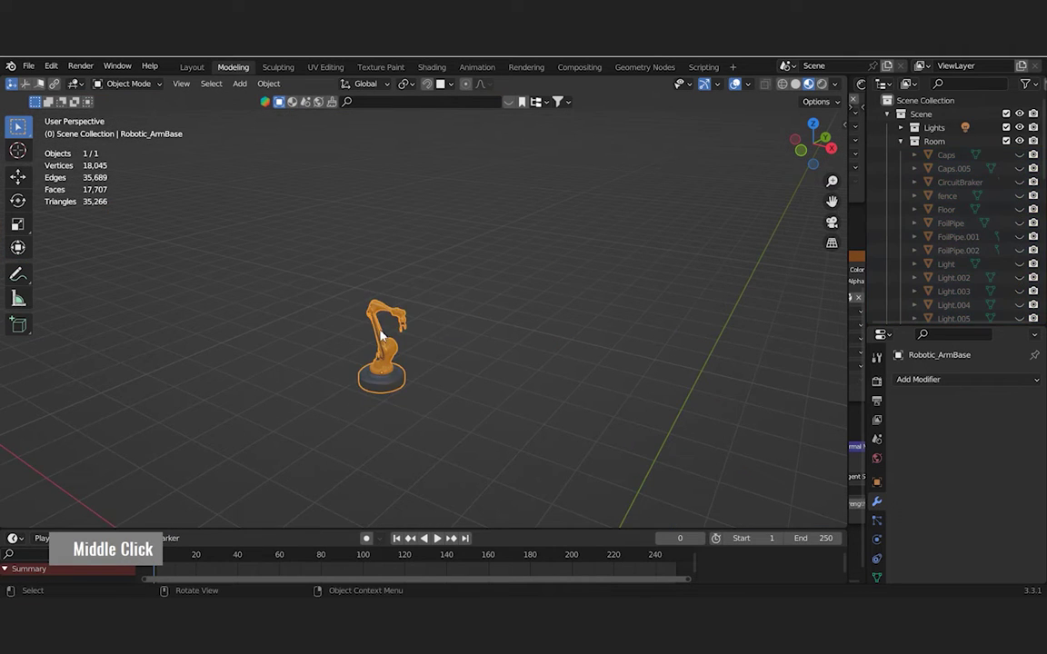
scroll(382, 337, up, 4)
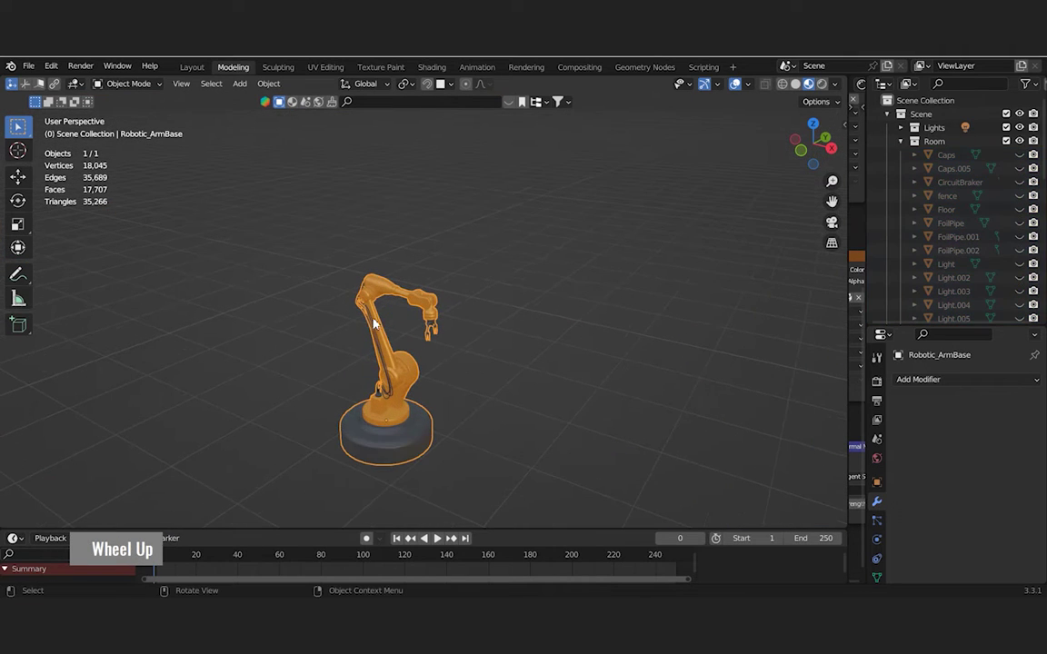
Switch to the UV Editing layout and centre the robot in the view.
click(430, 68)
click(329, 67)
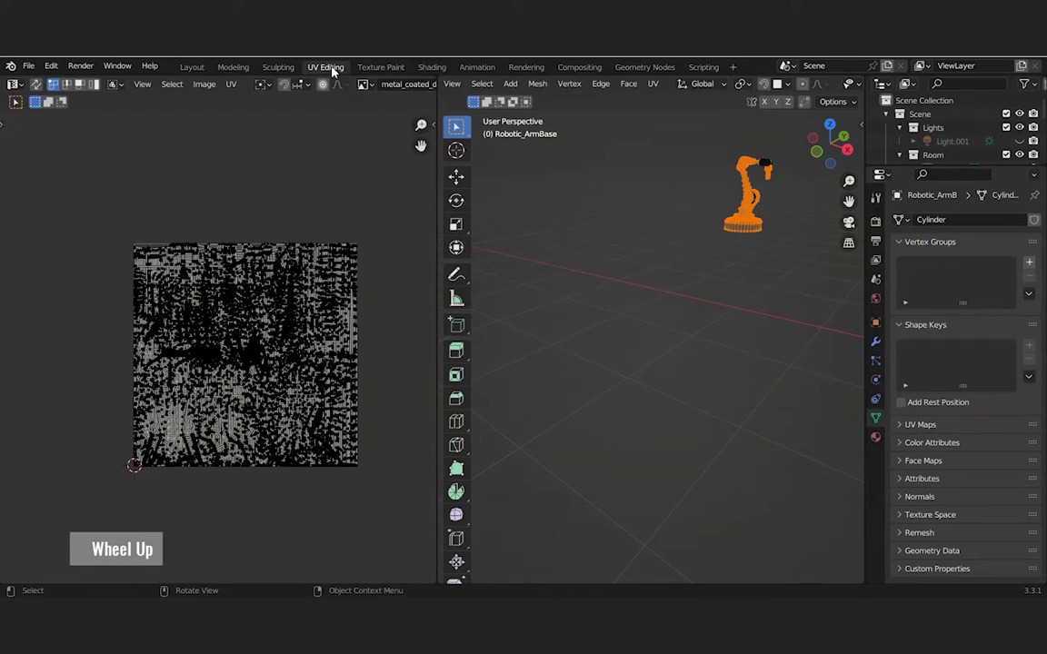
scroll(699, 260, down, 1)
shift+middle_drag(732, 255, 600, 528)
scroll(732, 224, up, 5)
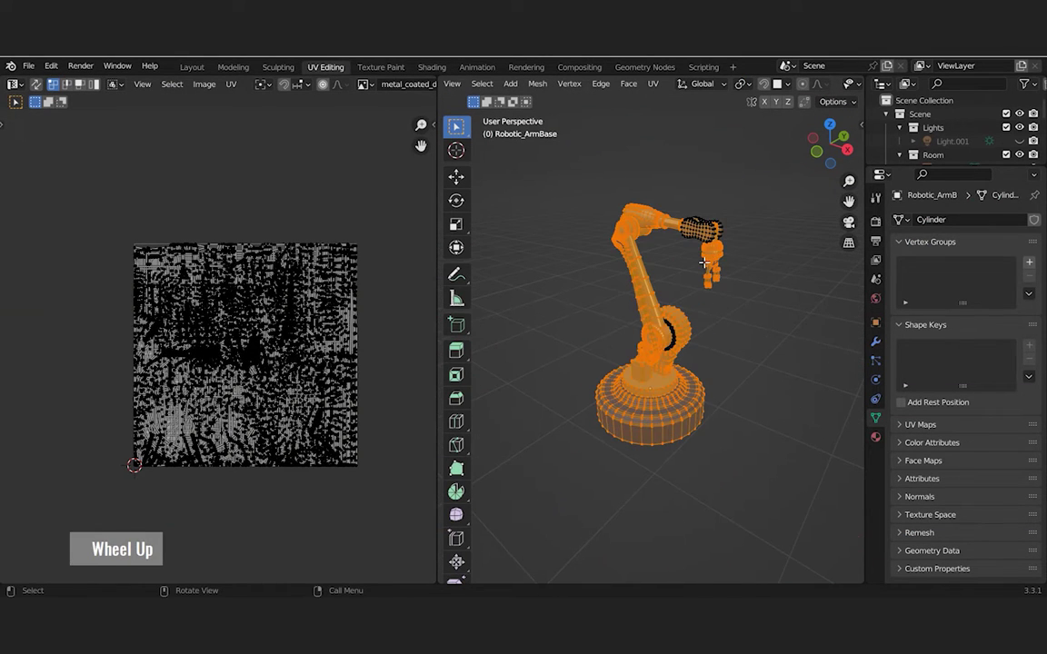
Select the whole arm mesh, unwrap it with Smart UV Project, and return to Object Mode.
key(a)
key(u)
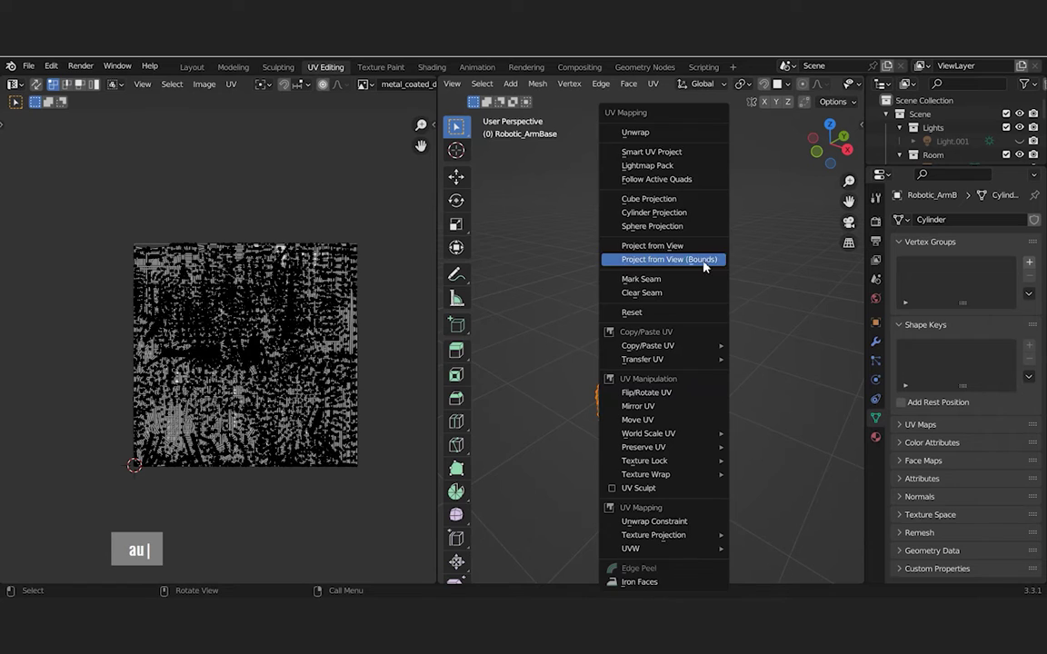
click(655, 152)
click(649, 262)
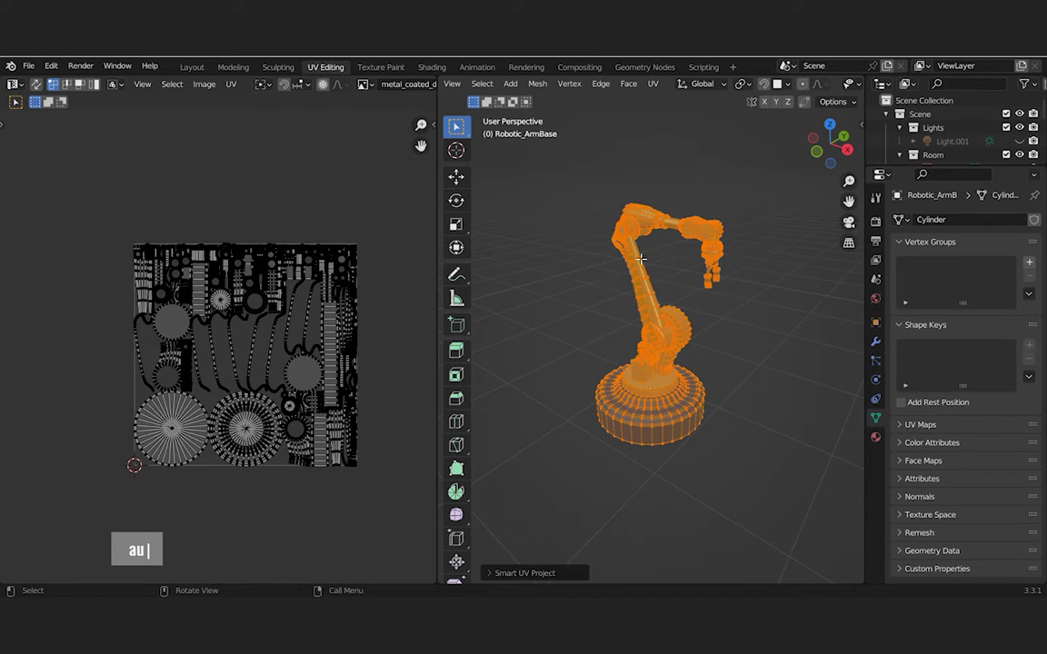
key(Tab)
click(762, 291)
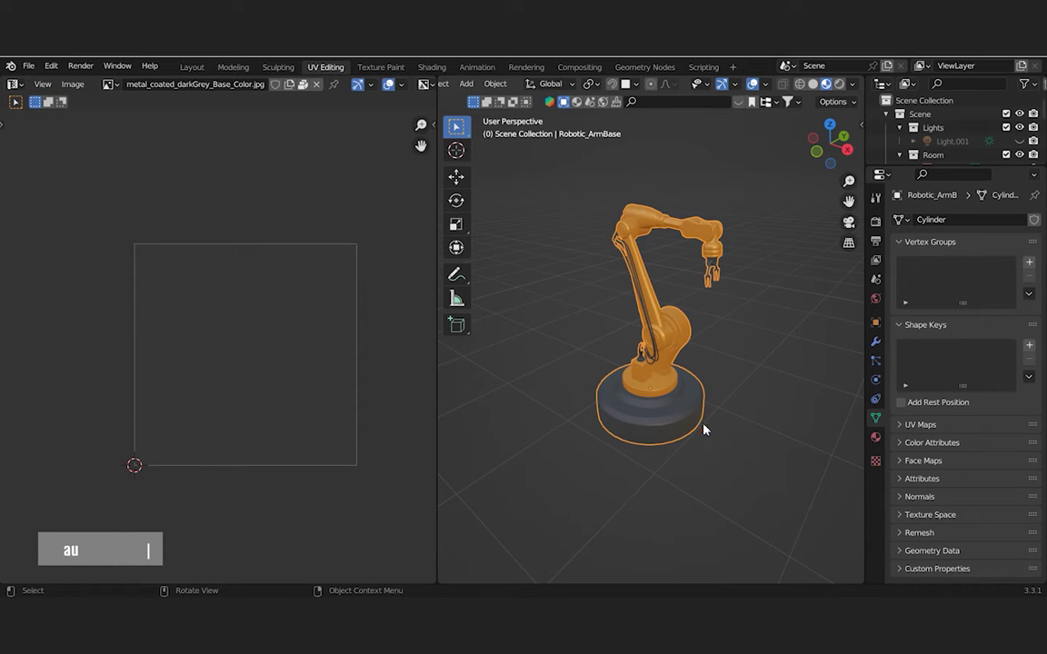
Show the arm's material slots in the Shading layout and enlarge the node editor.
click(876, 440)
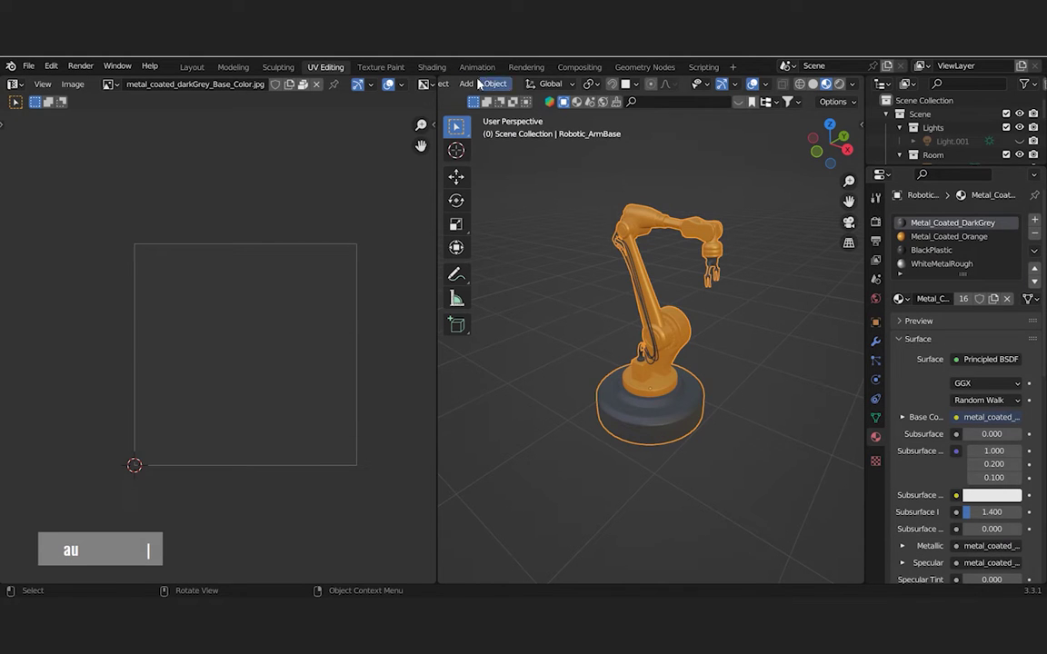
click(444, 69)
scroll(430, 409, up, 8)
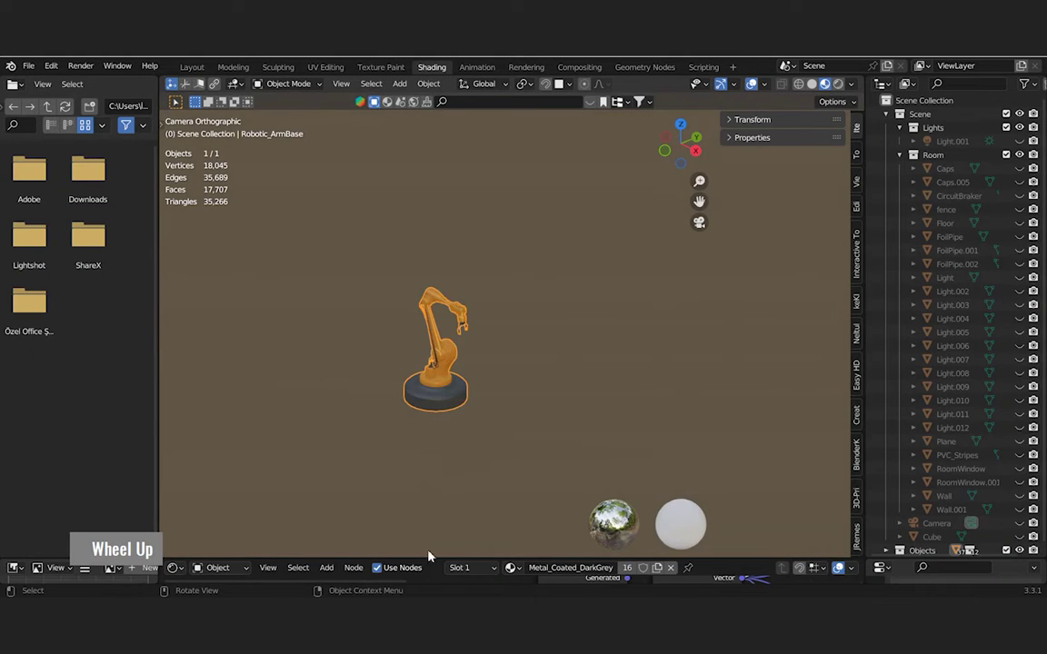
drag(430, 558, 487, 445)
scroll(443, 364, down, 2)
scroll(454, 400, up, 5)
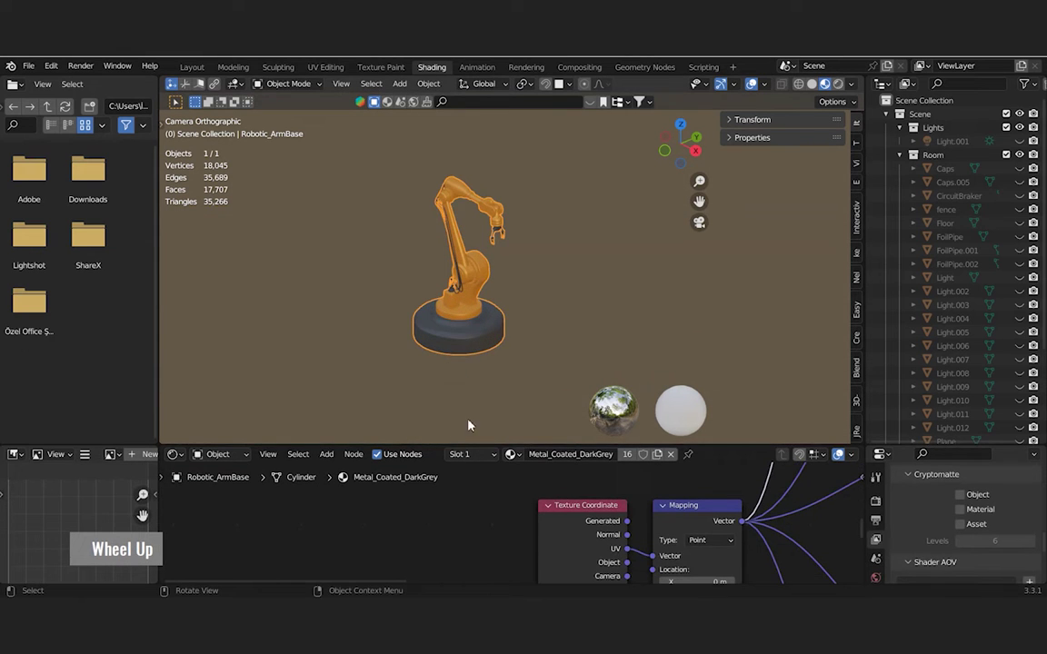
scroll(541, 512, down, 4)
scroll(472, 298, down, 1)
scroll(551, 467, down, 2)
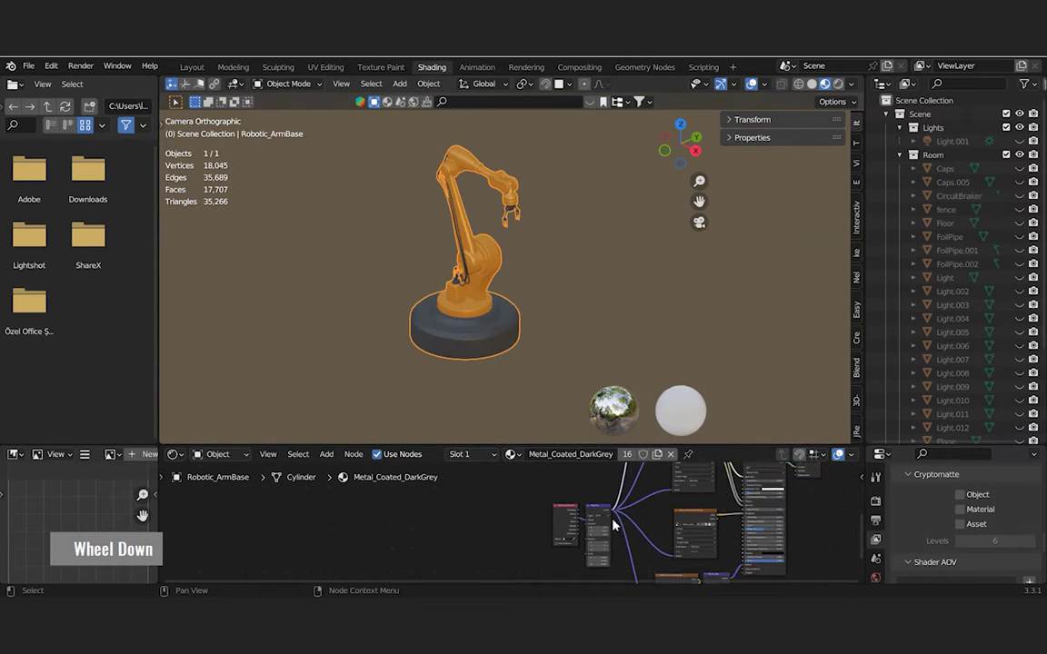
Frame the Metal_Coated_DarkGrey node tree and make the node editor taller.
middle_drag(591, 469, 651, 546)
scroll(582, 533, up, 2)
middle_drag(581, 533, 565, 482)
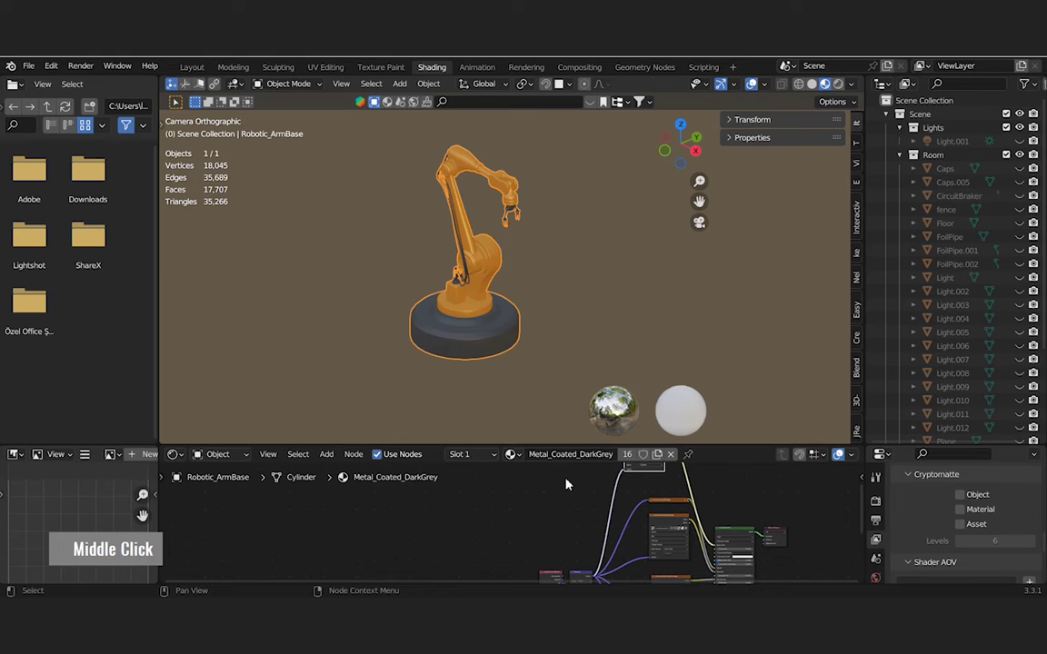
click(525, 432)
drag(521, 443, 547, 427)
scroll(482, 457, down, 2)
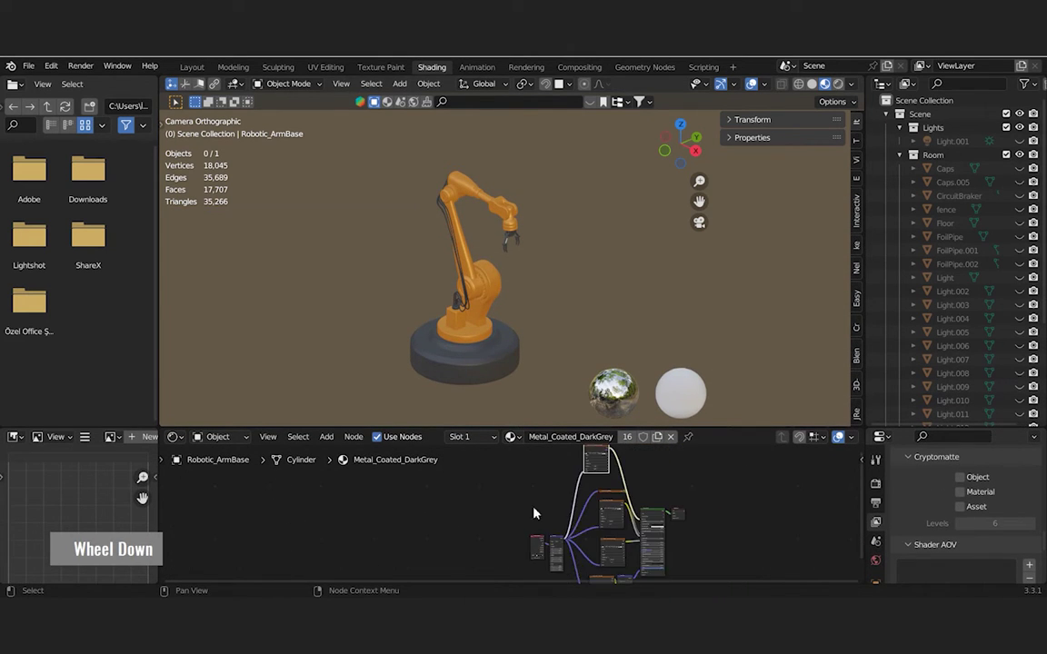
middle_drag(479, 454, 517, 487)
drag(518, 427, 601, 356)
scroll(514, 230, down, 2)
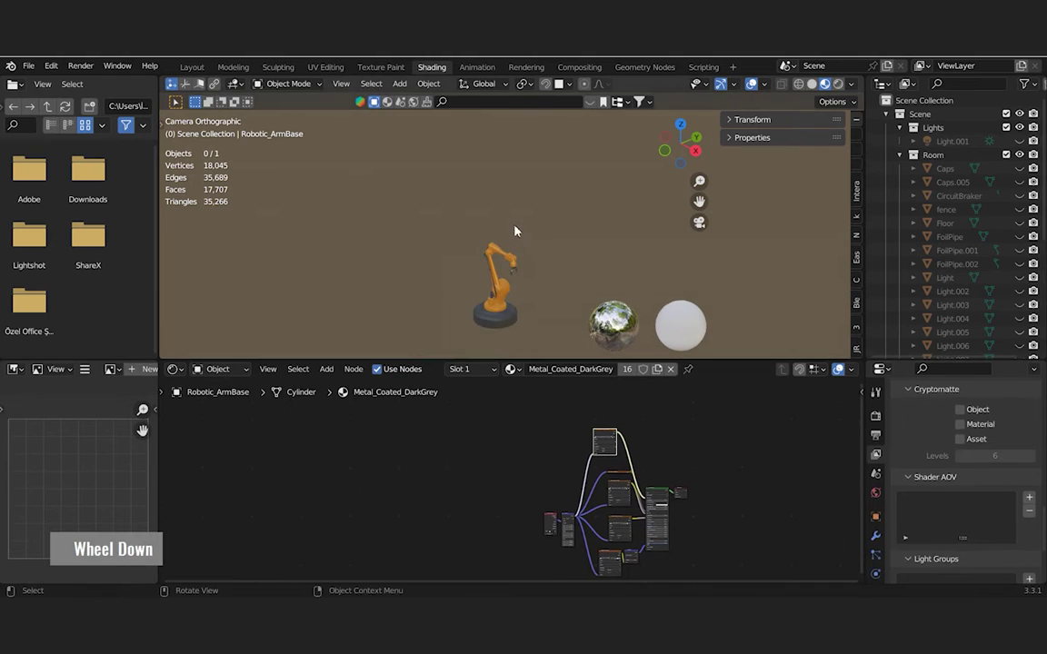
scroll(462, 218, up, 3)
scroll(502, 466, up, 1)
scroll(502, 466, up, 1)
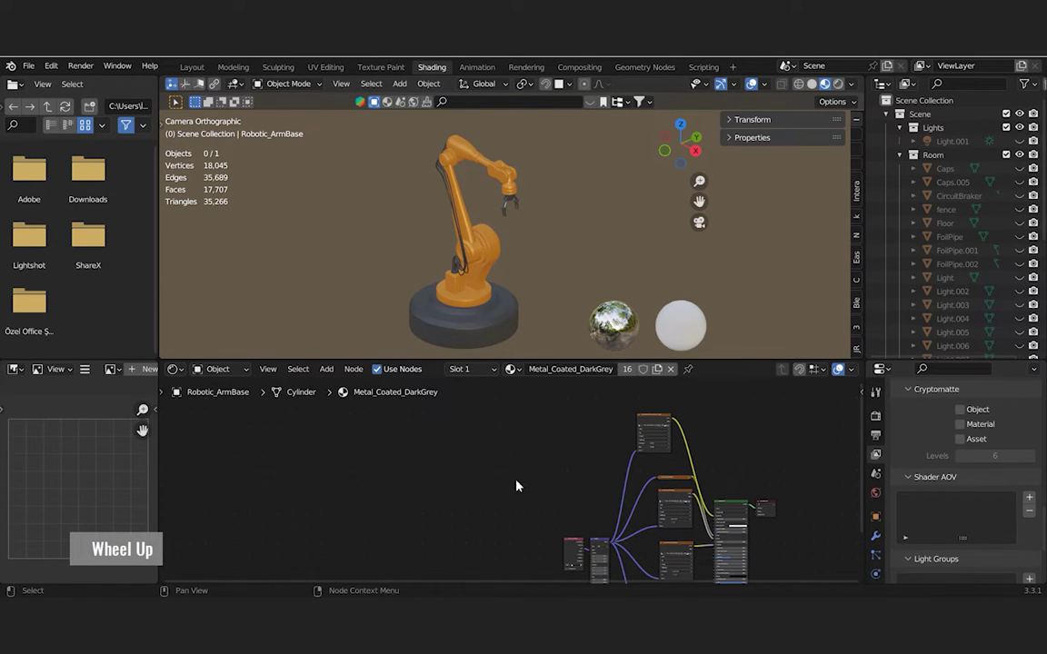
Add an Image Texture node to the left of the material node tree.
key(shift+a)
click(503, 440)
text(image)
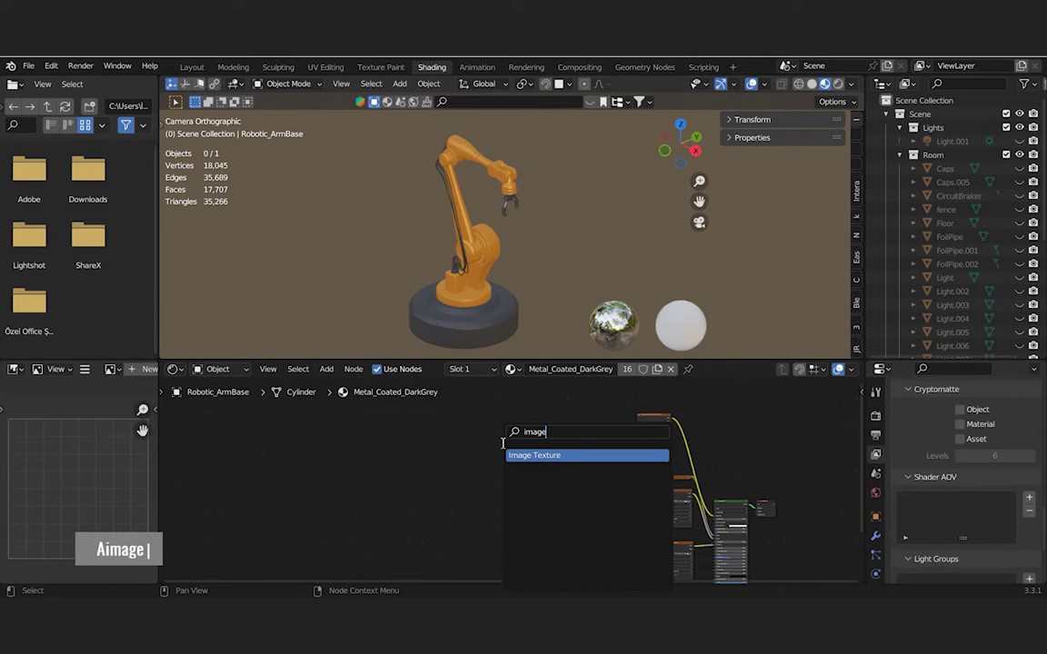
click(523, 455)
click(569, 456)
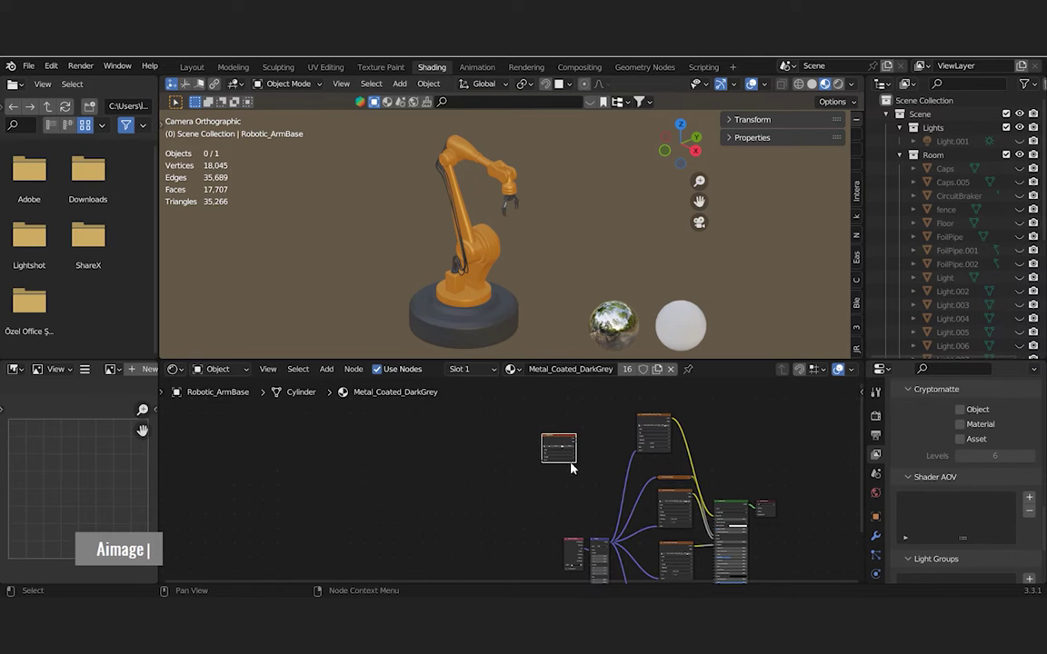
scroll(571, 469, up, 6)
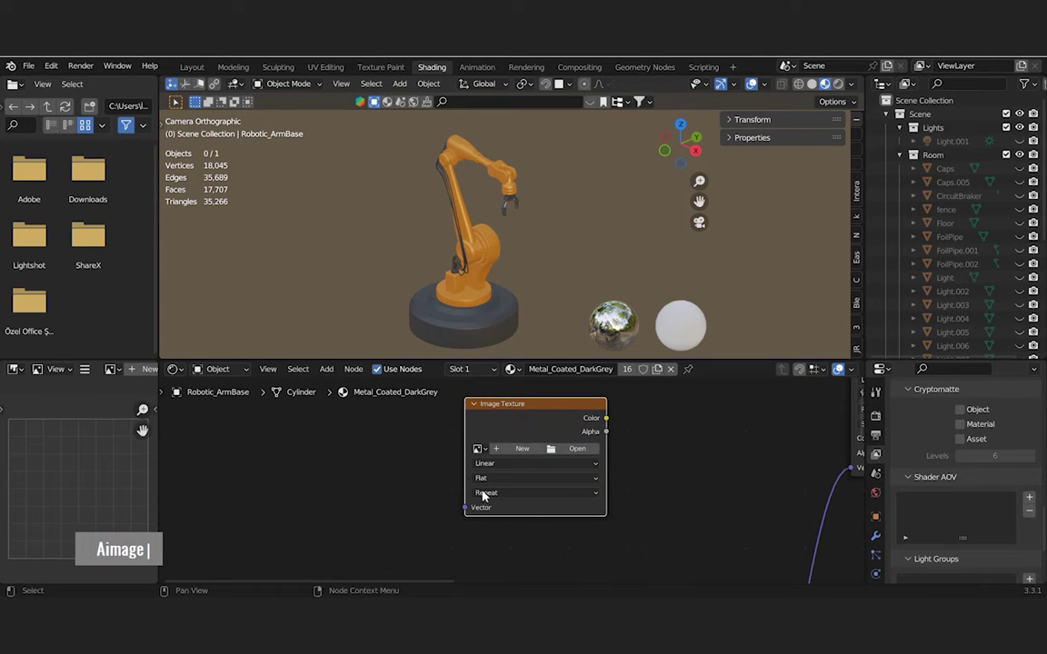
Set up a new image named 'map' at 2048 × 2048 px for the node.
click(533, 449)
click(552, 462)
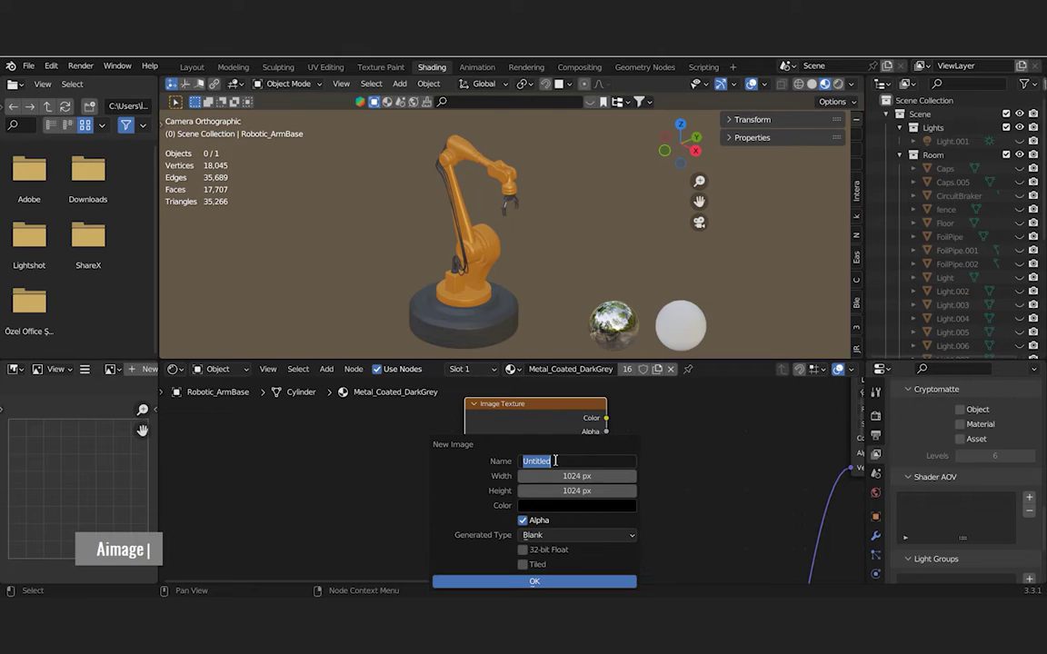
key(BackSpace)
text(map)
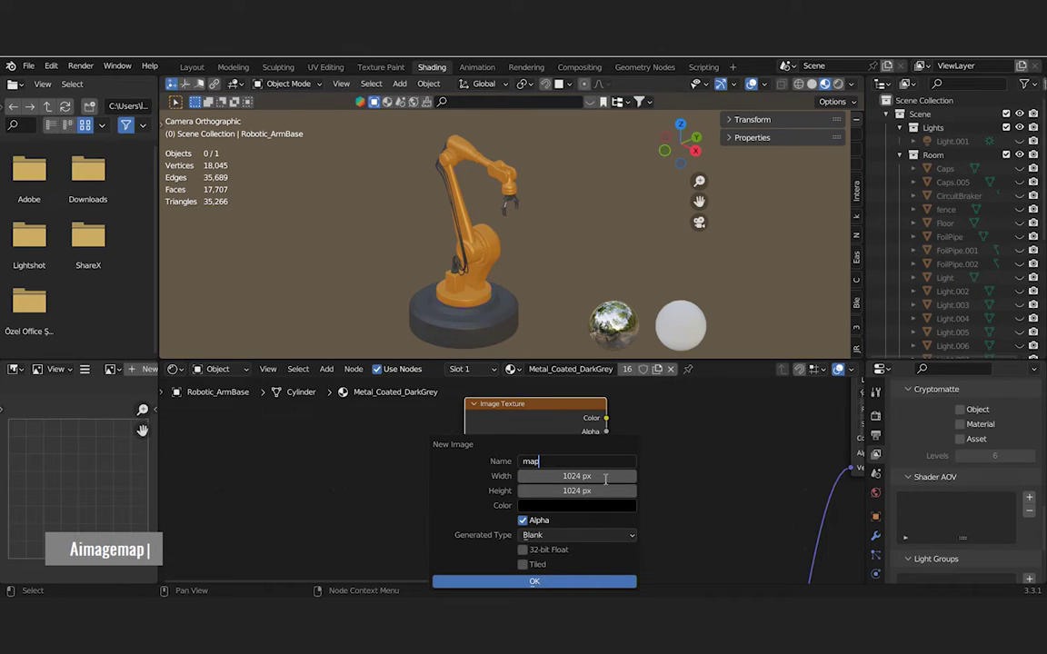
click(538, 475)
text(2048)
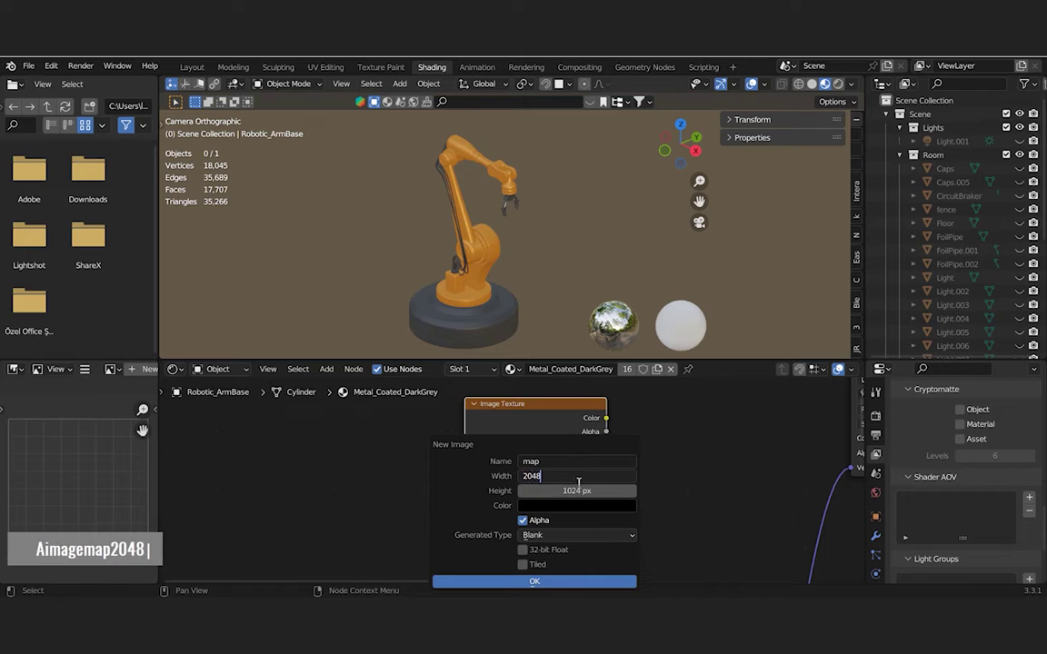
key(Return)
double_click(578, 492)
text(2048)
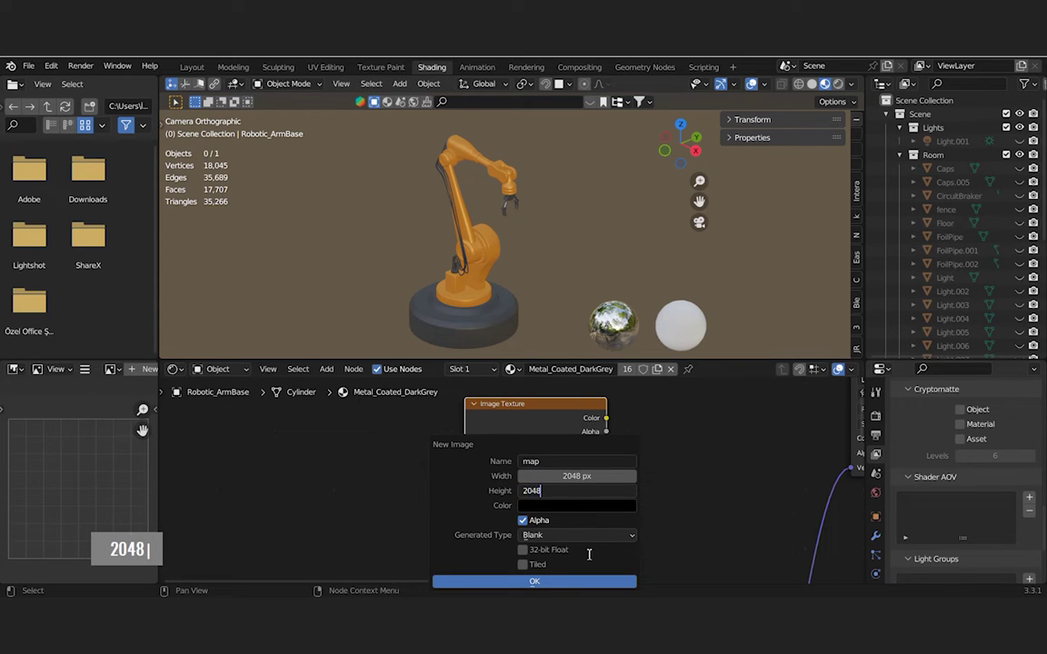
key(Return)
Create the 2048 map image and bring the whole node tree into view.
click(534, 582)
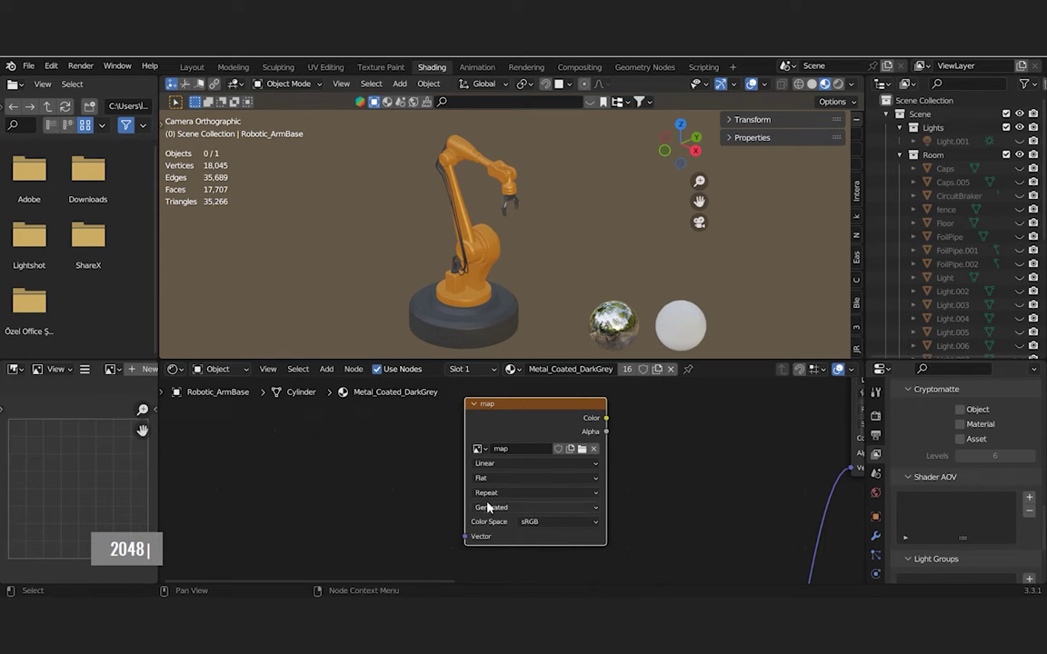
scroll(521, 464, down, 5)
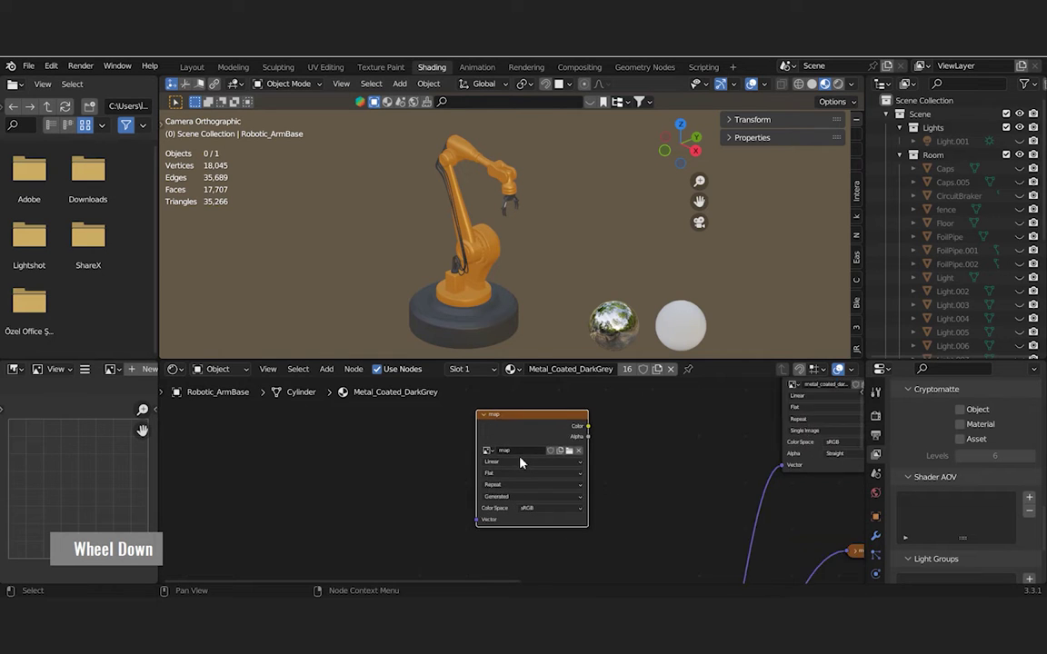
middle_drag(755, 548, 717, 511)
scroll(946, 454, down, 10)
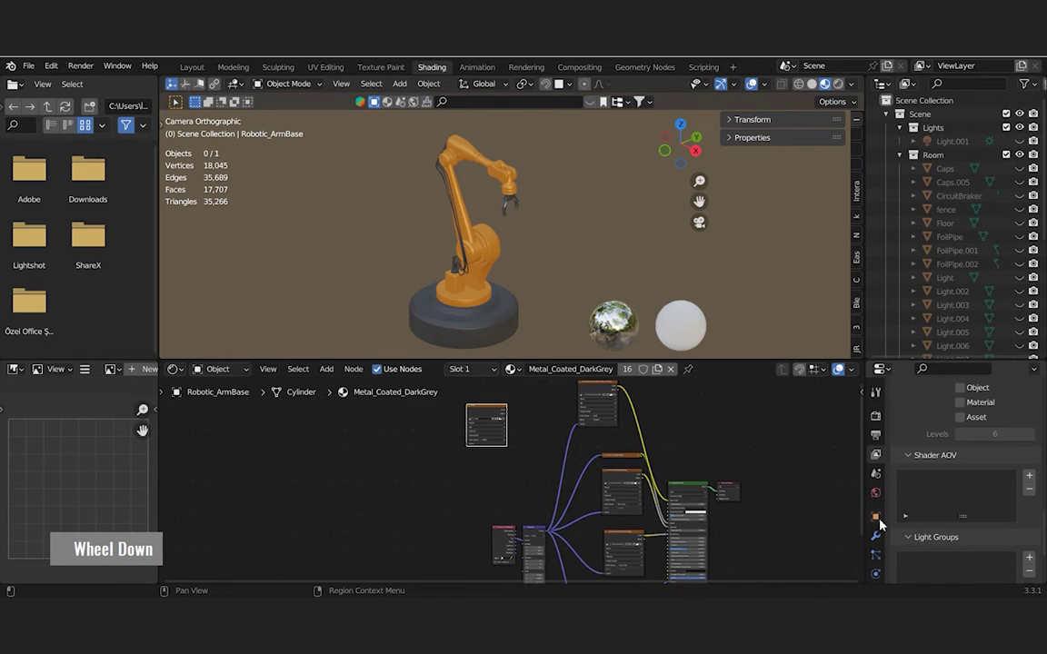
scroll(945, 438, up, 2)
scroll(946, 438, up, 10)
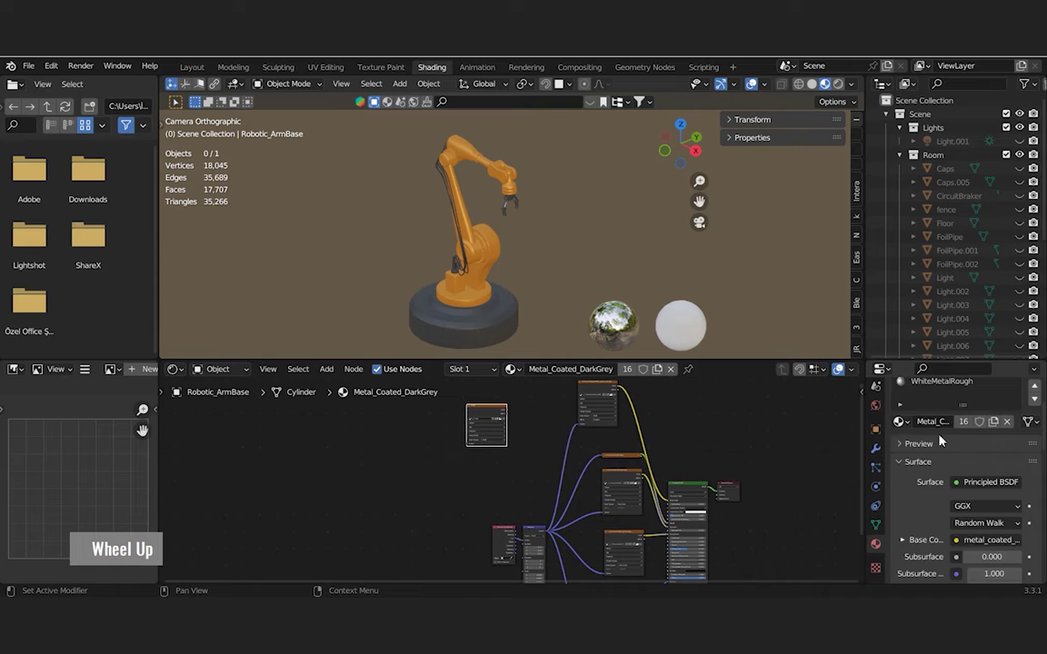
Paste the map node into Metal_Coated_Orange, BlackPlastic and WhiteMetalRough, then reselect it in Metal_Coated_DarkGrey.
key(ctrl+c)
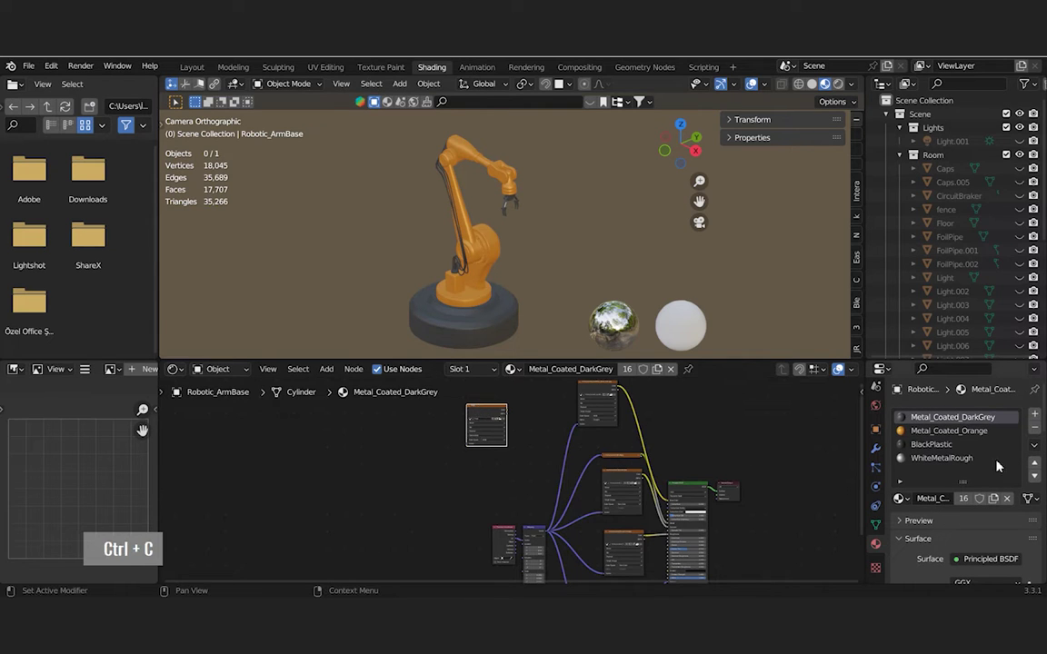
click(945, 430)
key(ctrl+v)
click(932, 445)
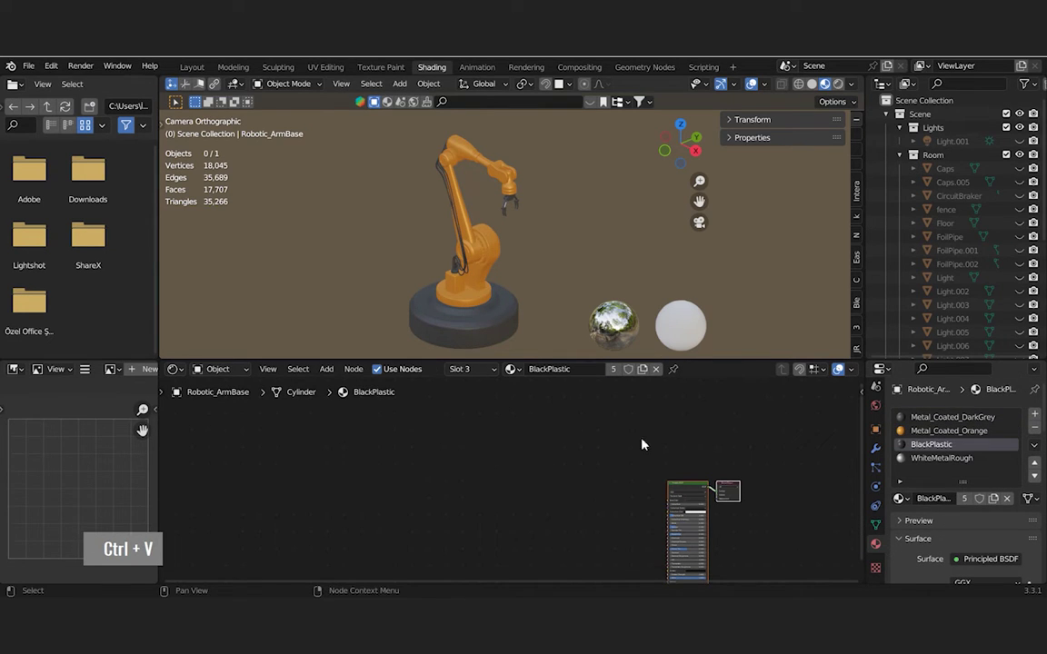
key(ctrl+v)
click(941, 458)
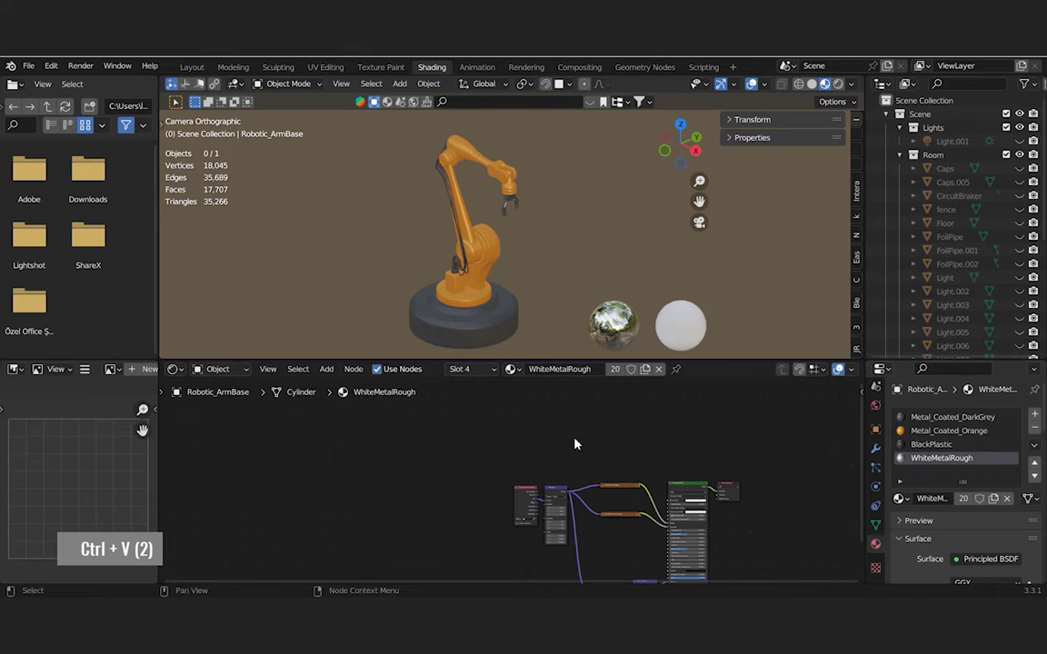
key(ctrl+v)
click(953, 417)
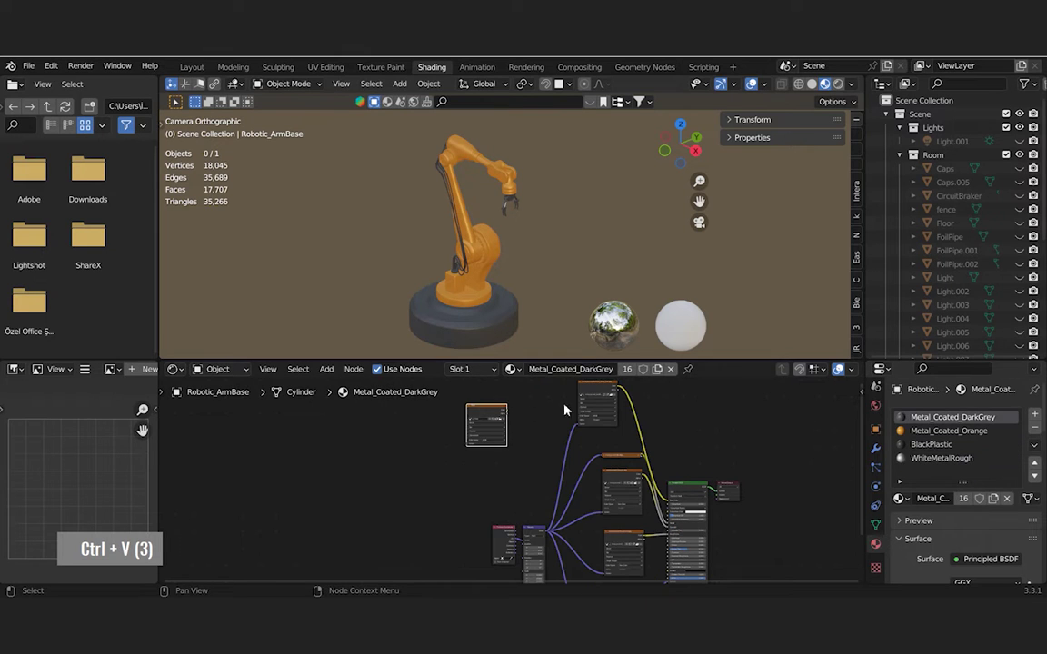
click(473, 414)
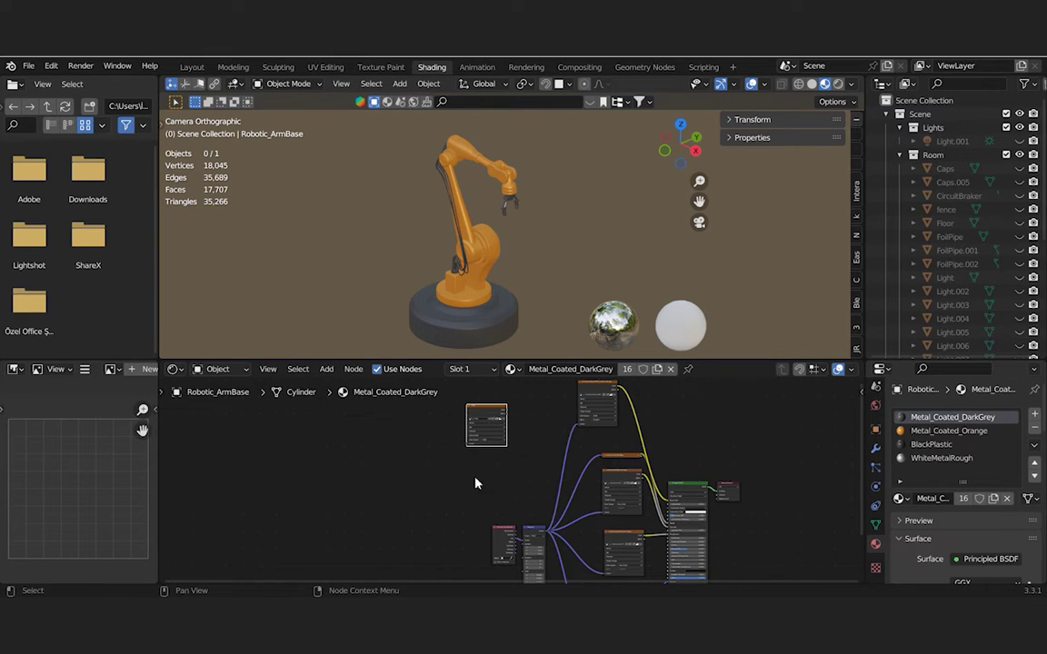
In Render properties, set final-render Noise Threshold to 0.1 and Max Samples to 512.
scroll(872, 432, up, 3)
click(875, 415)
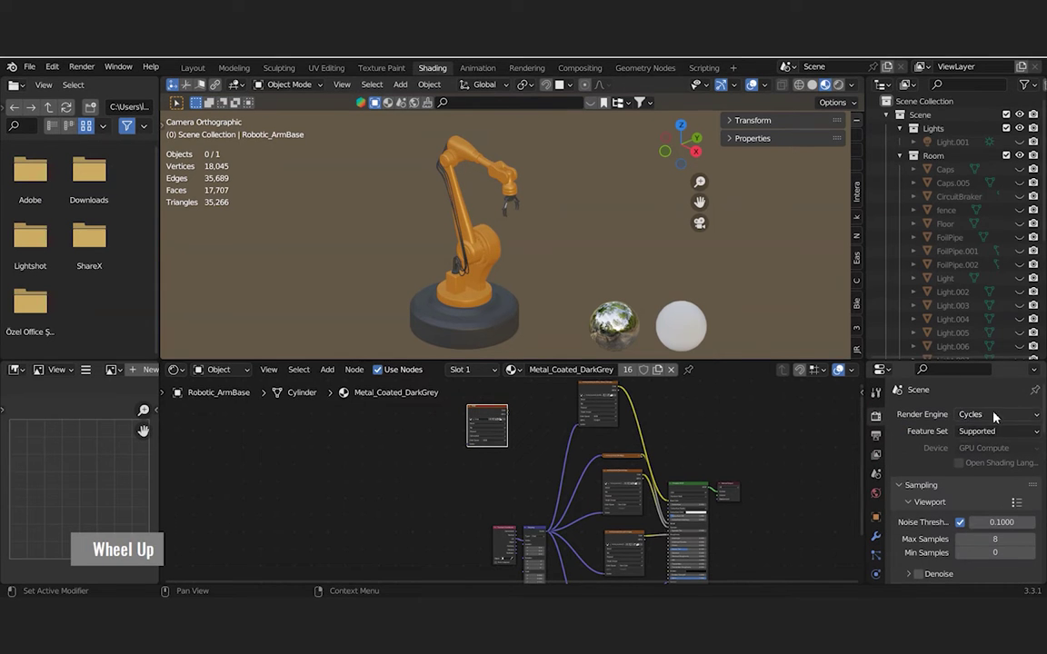
scroll(997, 455, down, 3)
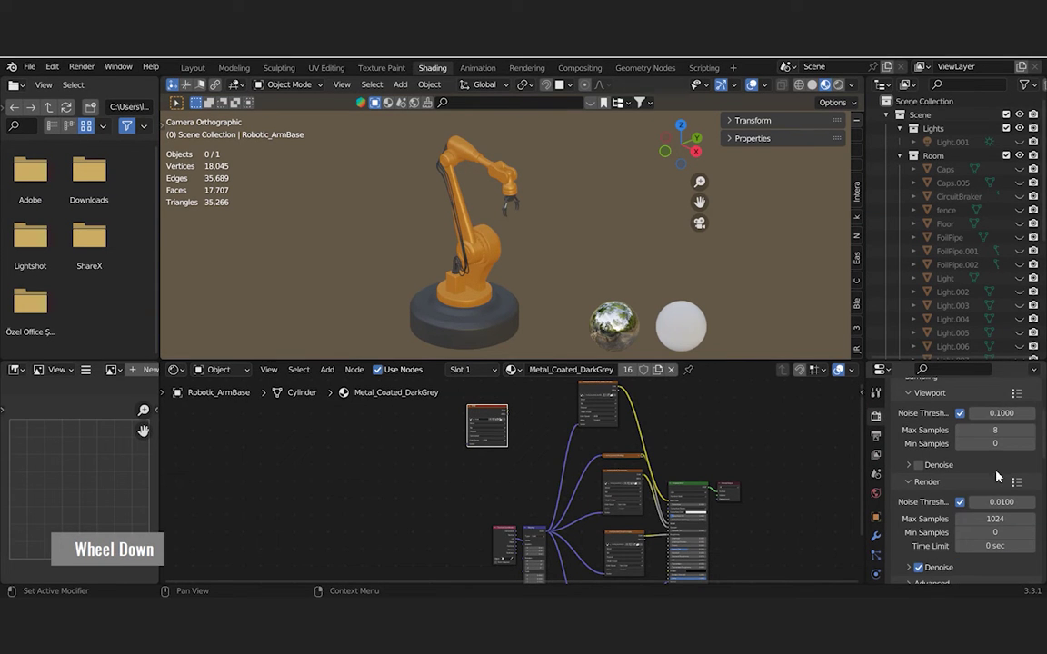
click(986, 502)
text(0.1)
key(Return)
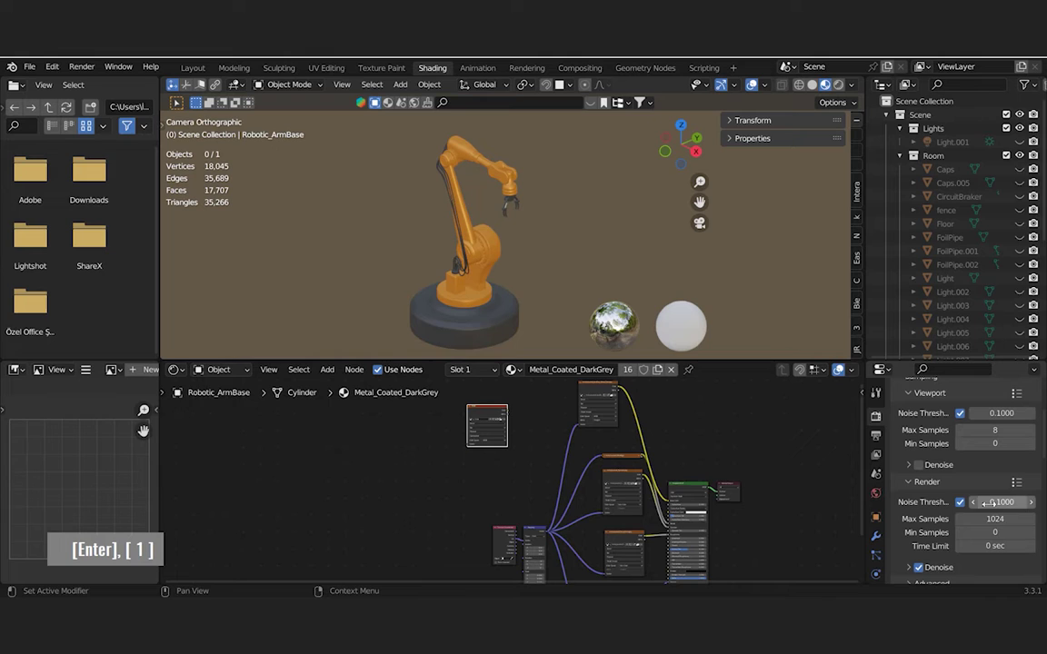
click(986, 519)
text(512)
key(Return)
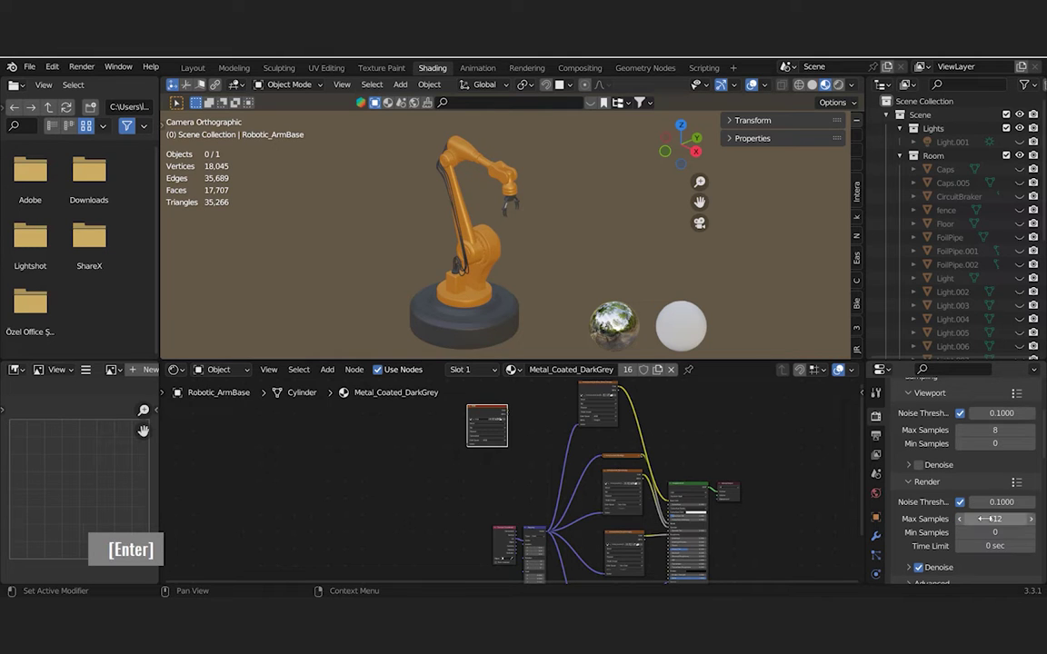
scroll(1000, 460, up, 4)
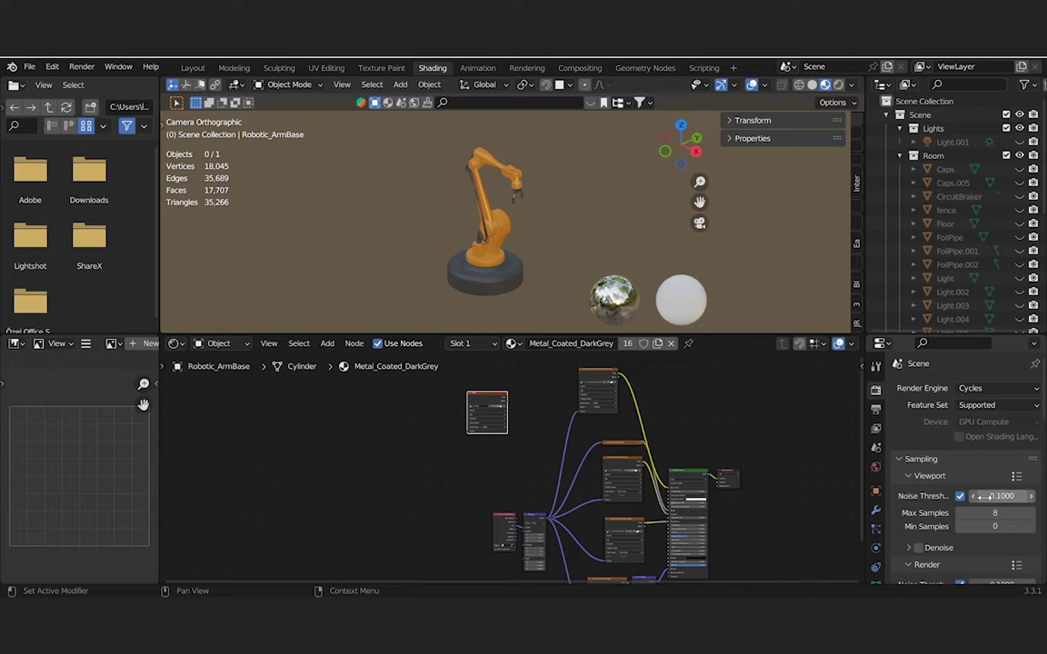
scroll(954, 494, down, 10)
Set Bake Type to Diffuse with Direct and Indirect off, then select the robot arm.
scroll(954, 494, down, 5)
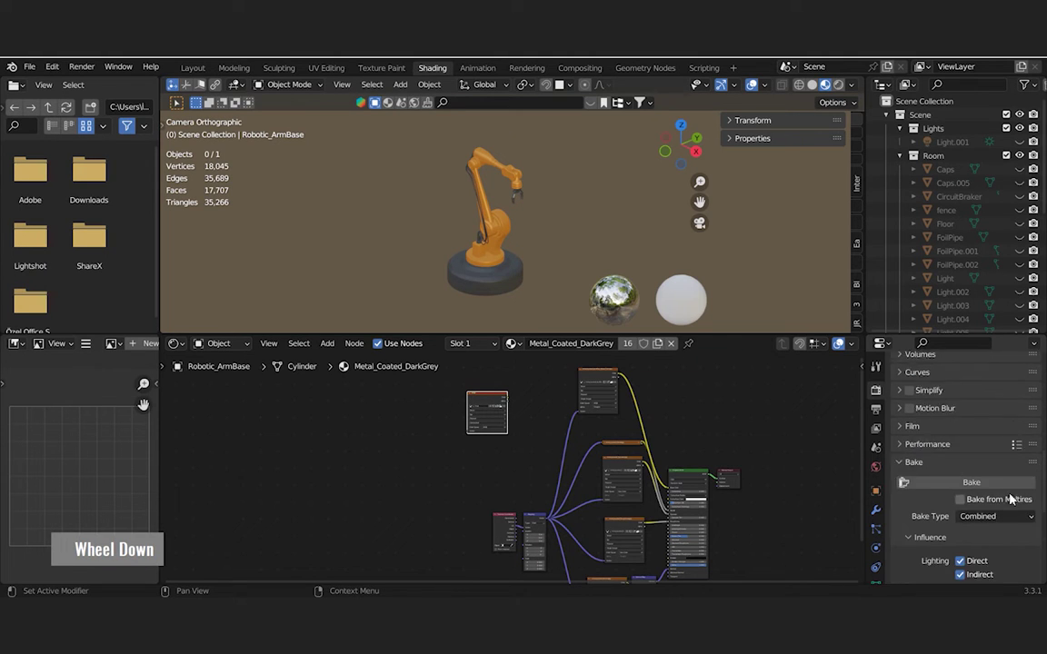
click(995, 409)
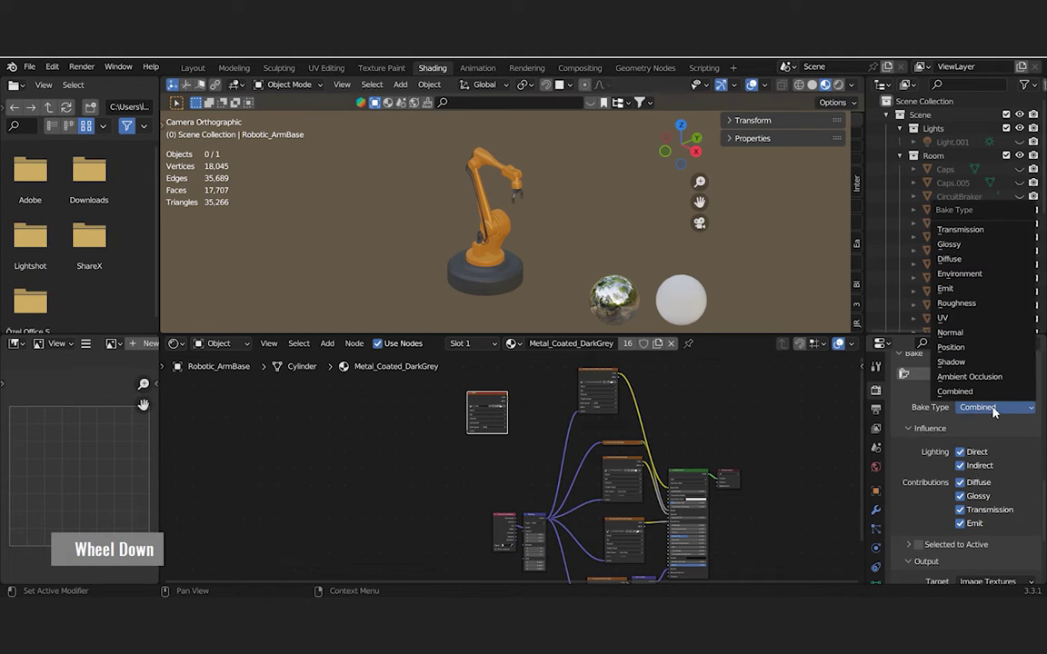
click(972, 260)
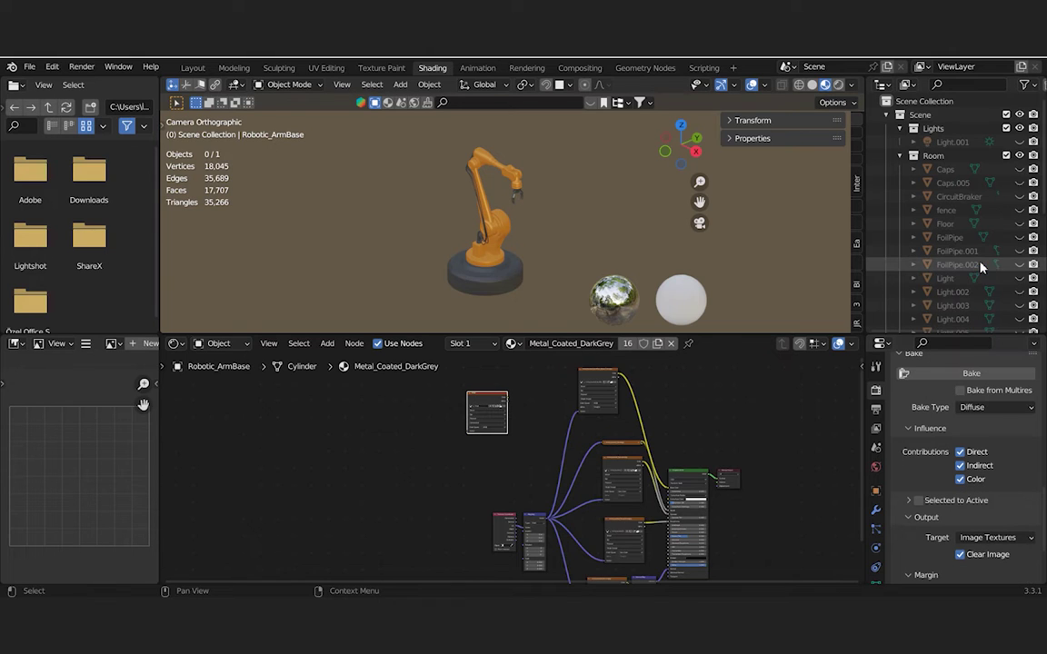
click(960, 466)
scroll(963, 468, down, 3)
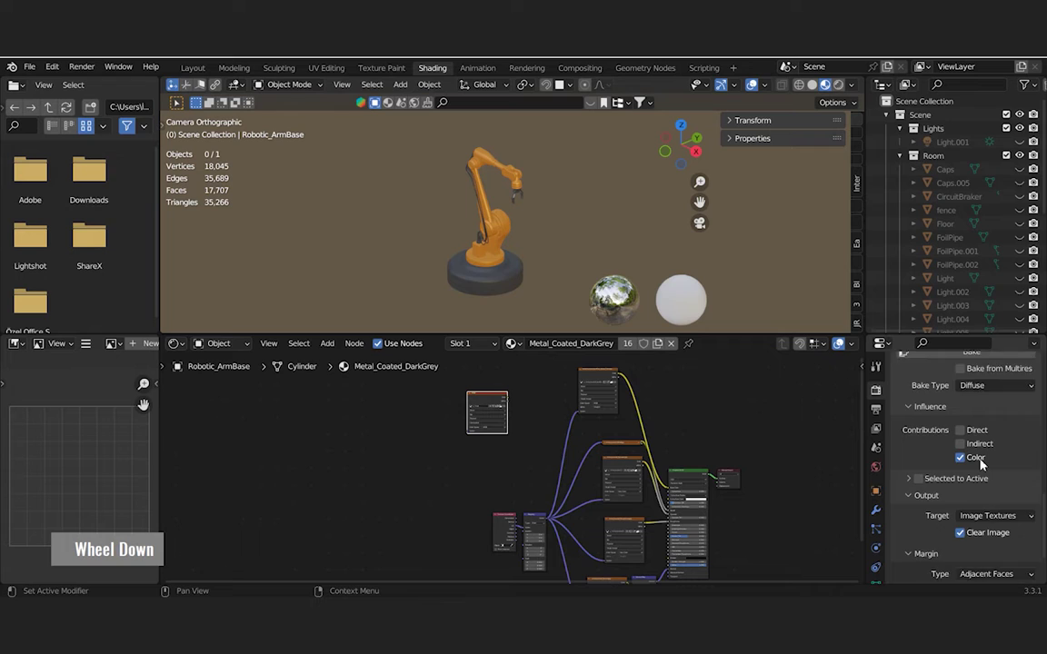
scroll(981, 465, up, 1)
scroll(982, 465, up, 3)
click(971, 386)
click(478, 222)
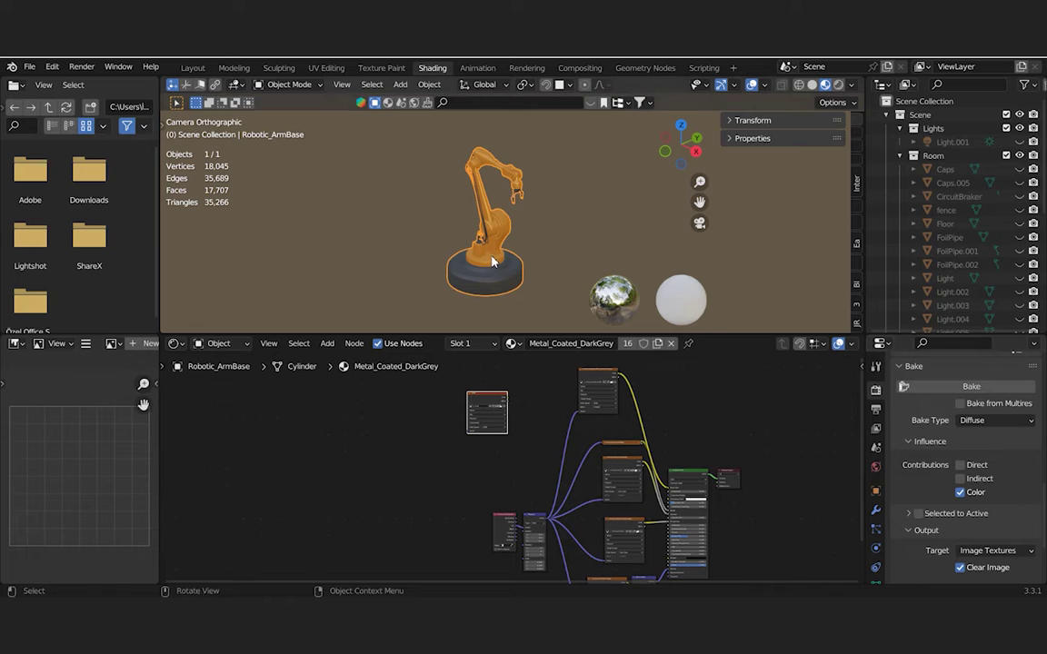
Run the Diffuse color bake of the robot arm into the map image.
click(979, 389)
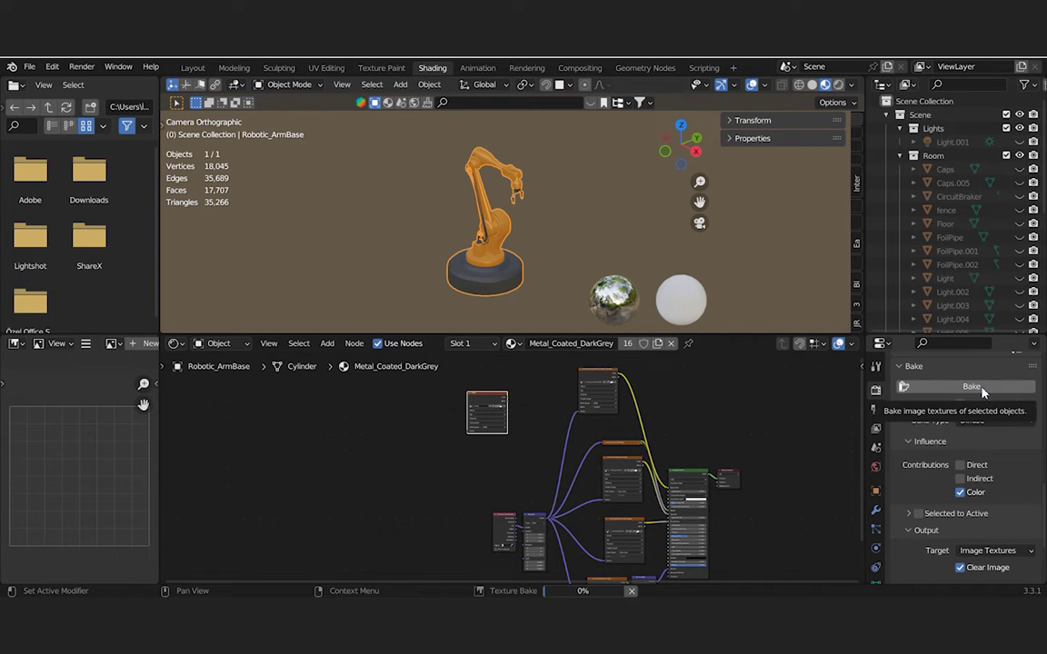
mouse_move(594, 593)
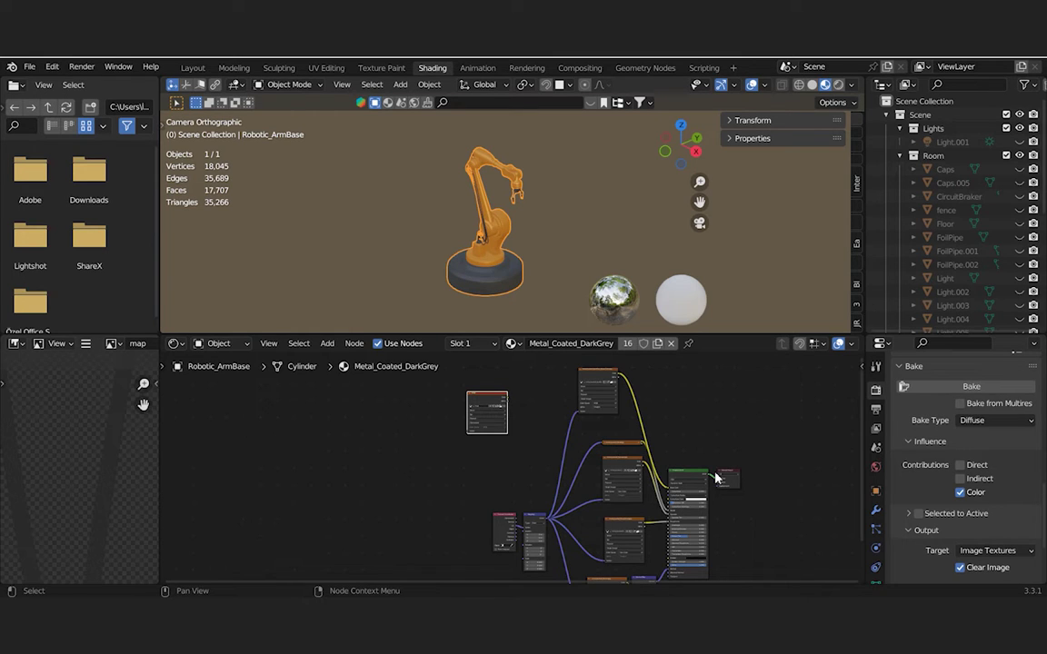
Save the baked image as 'düffuse-map.png' via the image editor's Save As.
scroll(126, 433, down, 4)
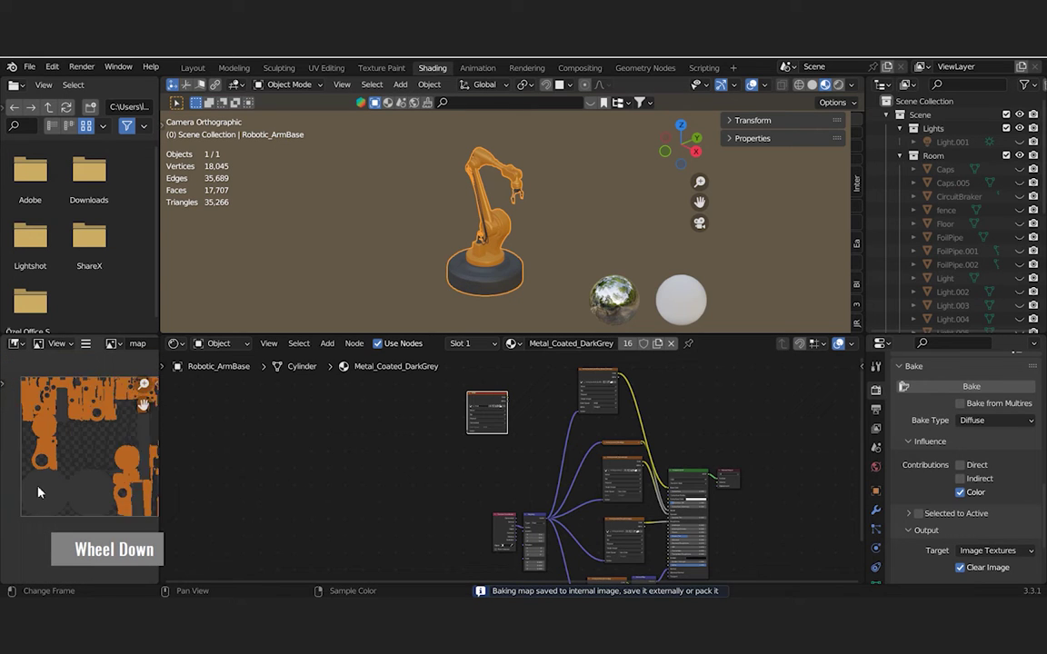
drag(159, 437, 273, 442)
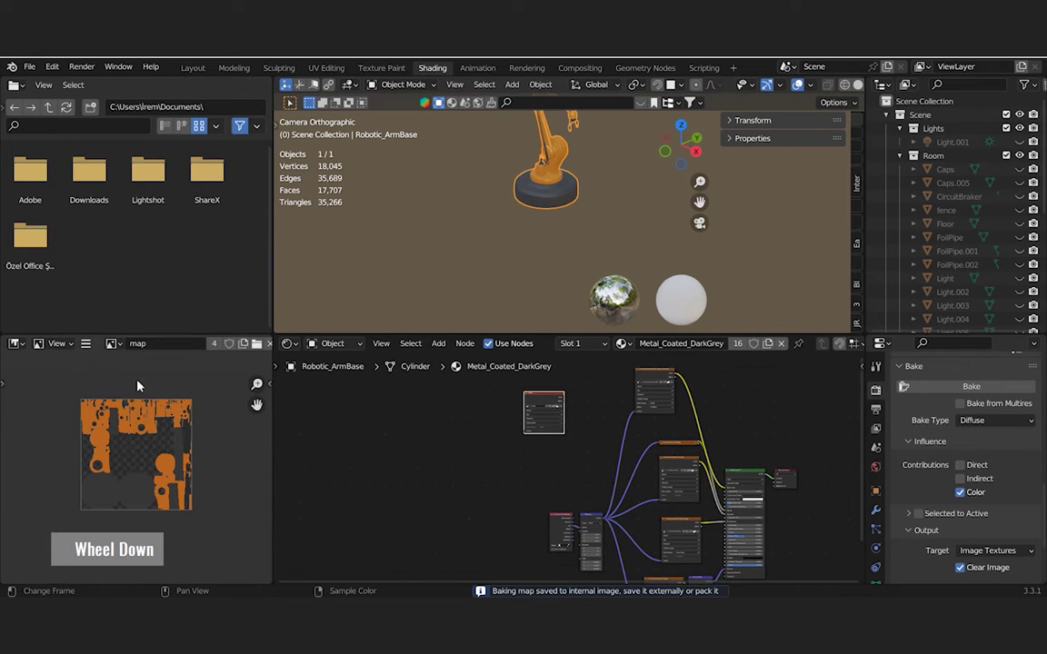
click(85, 344)
mouse_move(114, 368)
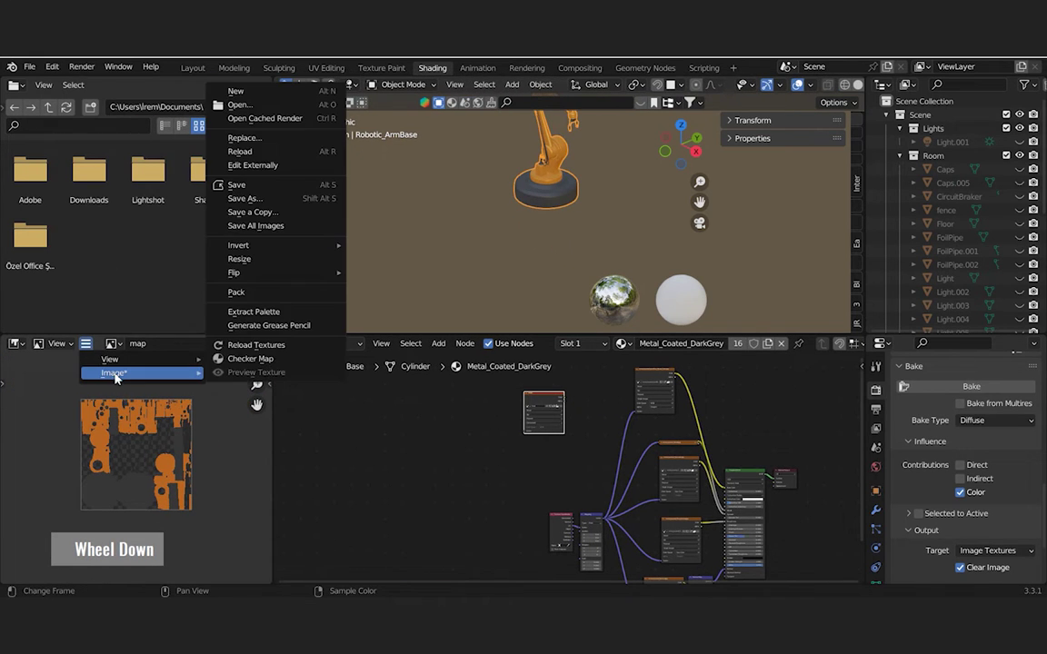
click(309, 202)
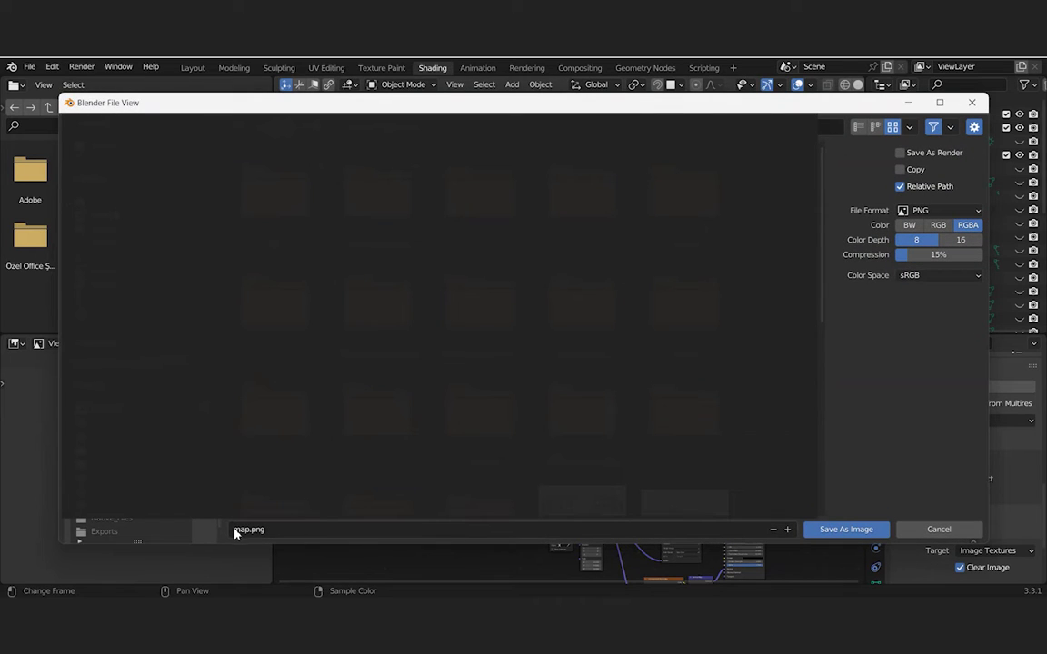
click(241, 535)
click(236, 533)
text(düffus)
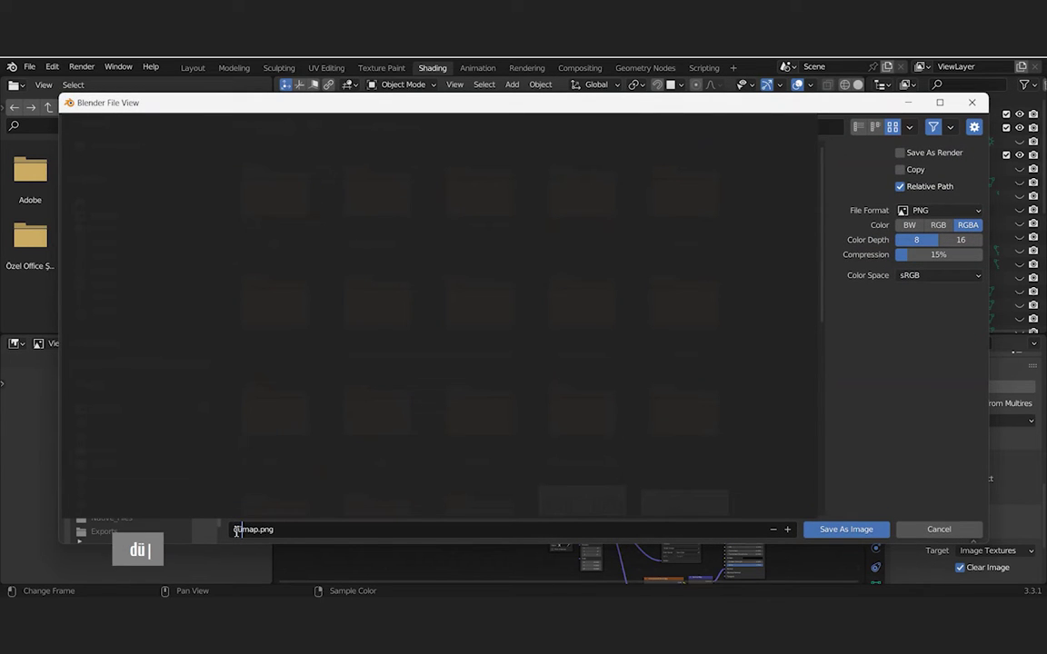
text(e-)
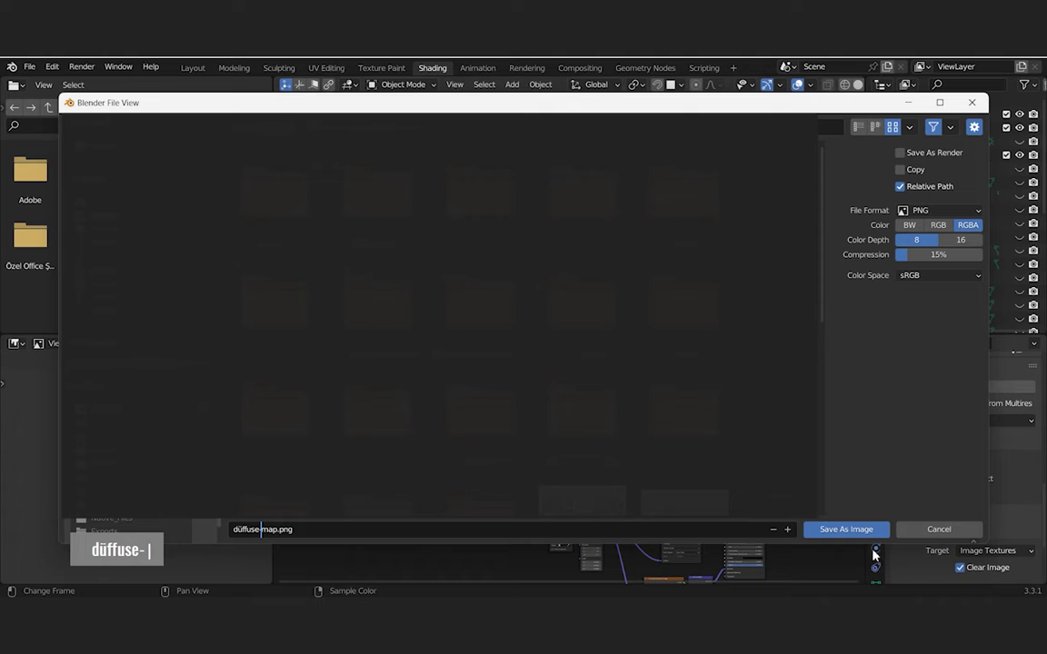
click(862, 530)
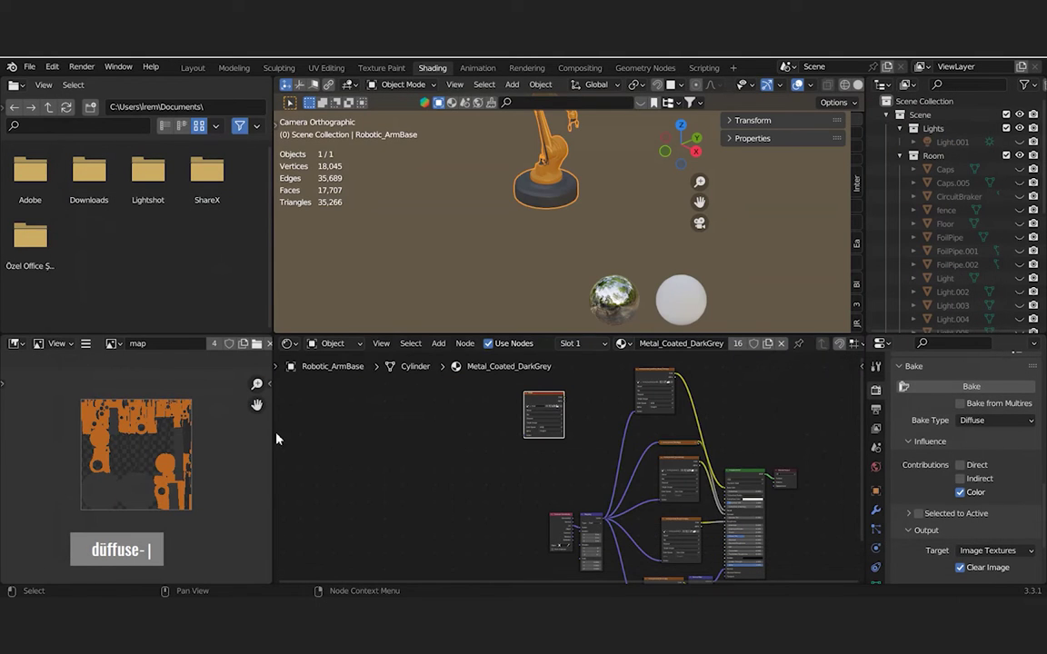
Widen the panes, switch Bake Type to Roughness and bake the arm base's roughness map.
drag(277, 439, 173, 445)
middle_drag(585, 434, 594, 468)
click(995, 420)
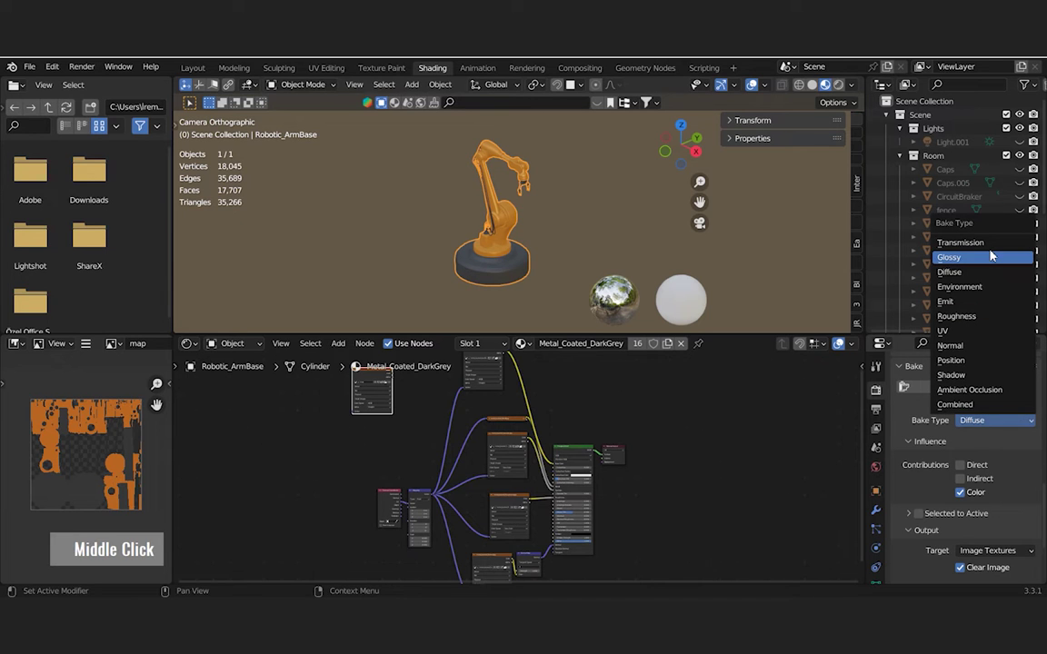
click(1000, 315)
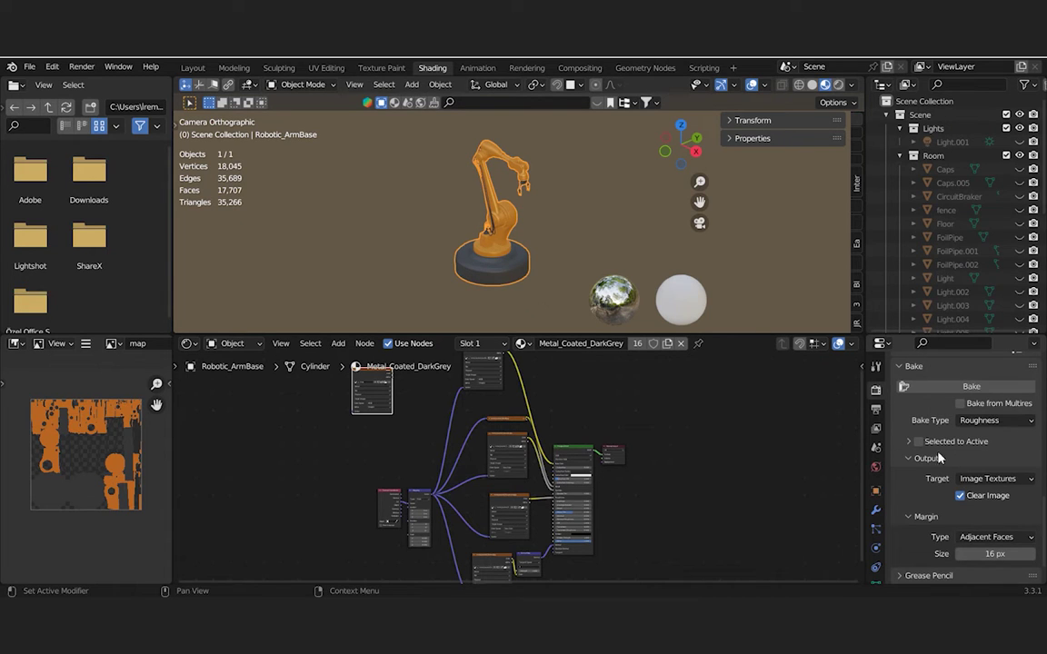
click(973, 388)
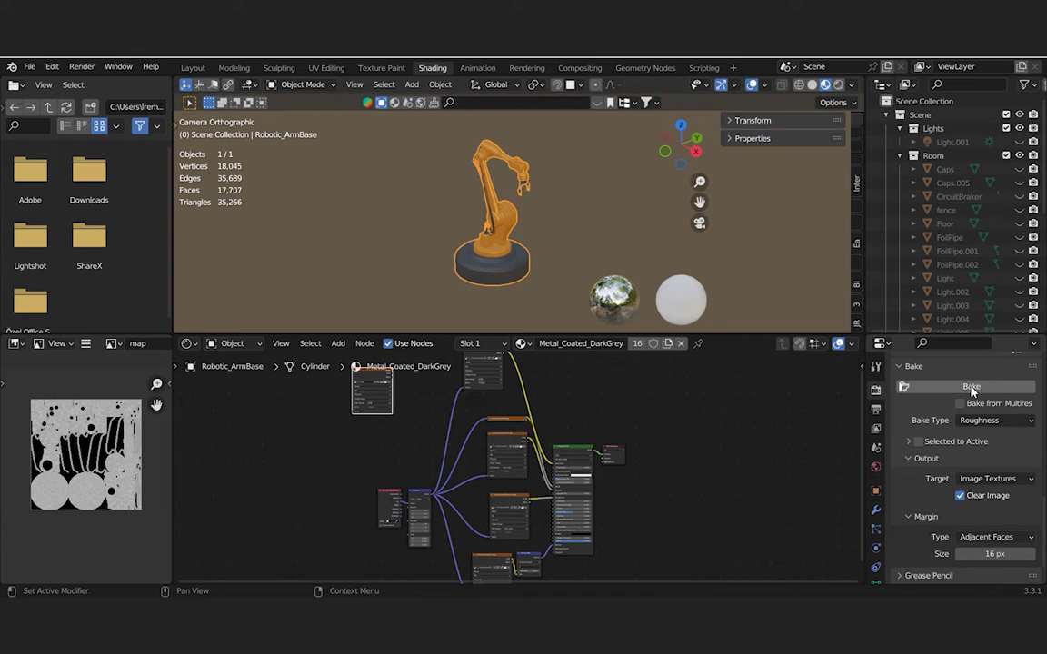
scroll(150, 418, up, 3)
Save the baked image as roughness-map.png, replacing 'diffuse' in the file name with 'roughness'.
drag(170, 413, 349, 420)
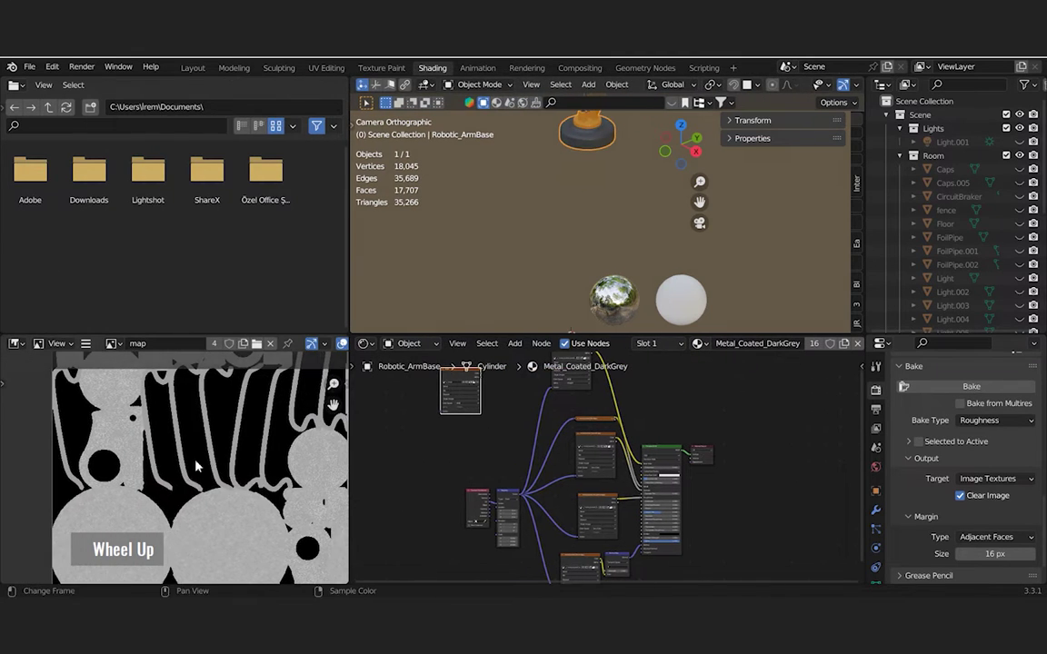
scroll(103, 382, down, 3)
click(85, 344)
mouse_move(146, 372)
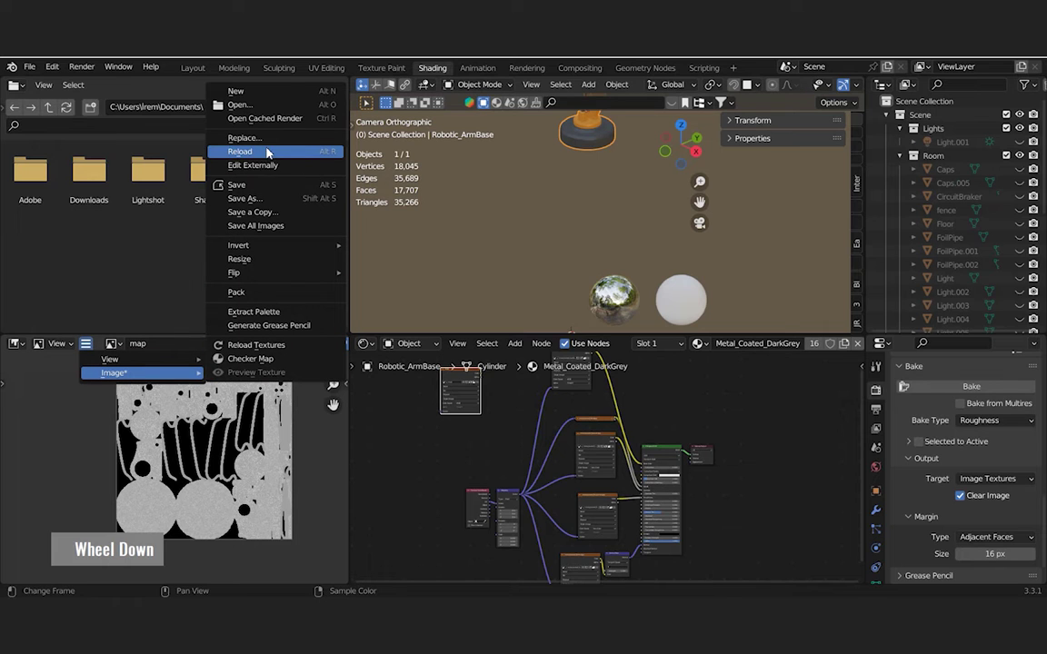
click(309, 200)
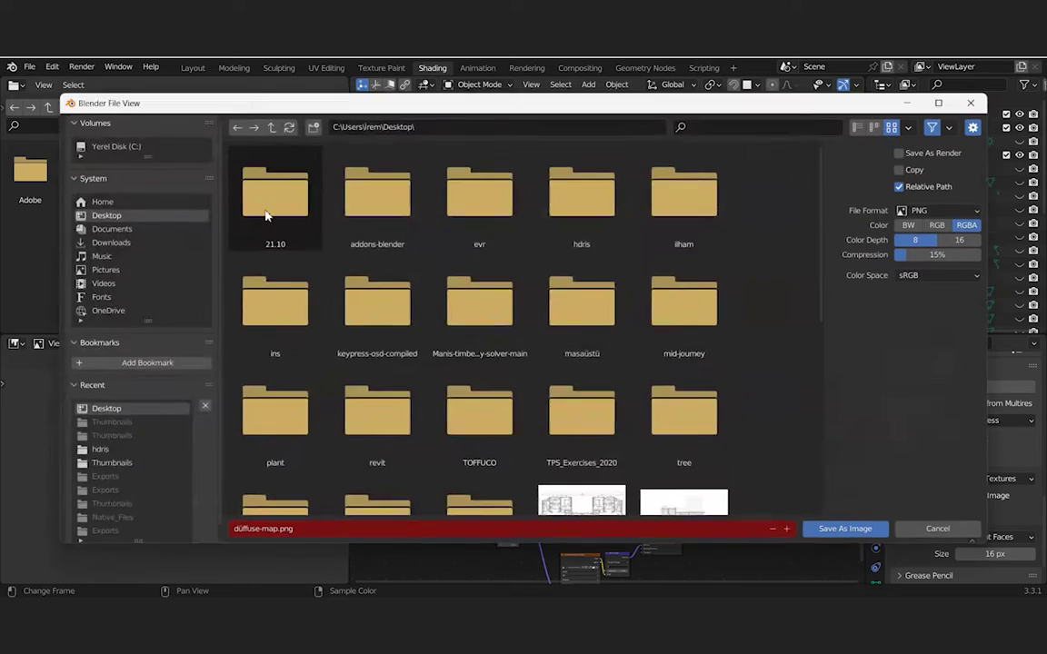
double_click(255, 530)
drag(261, 531, 228, 528)
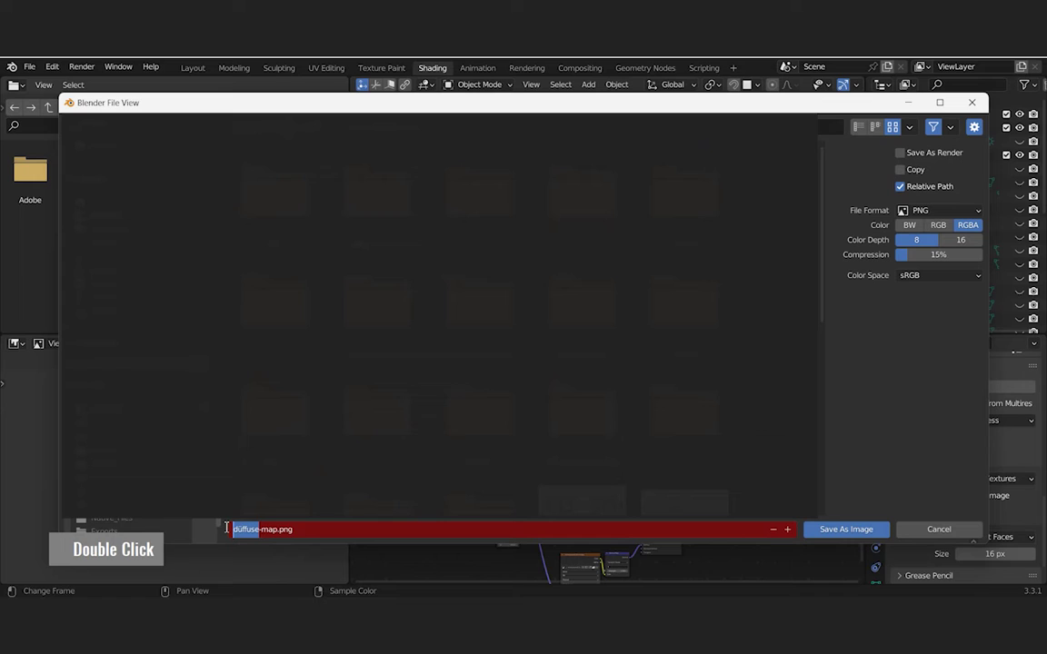
key(BackSpace)
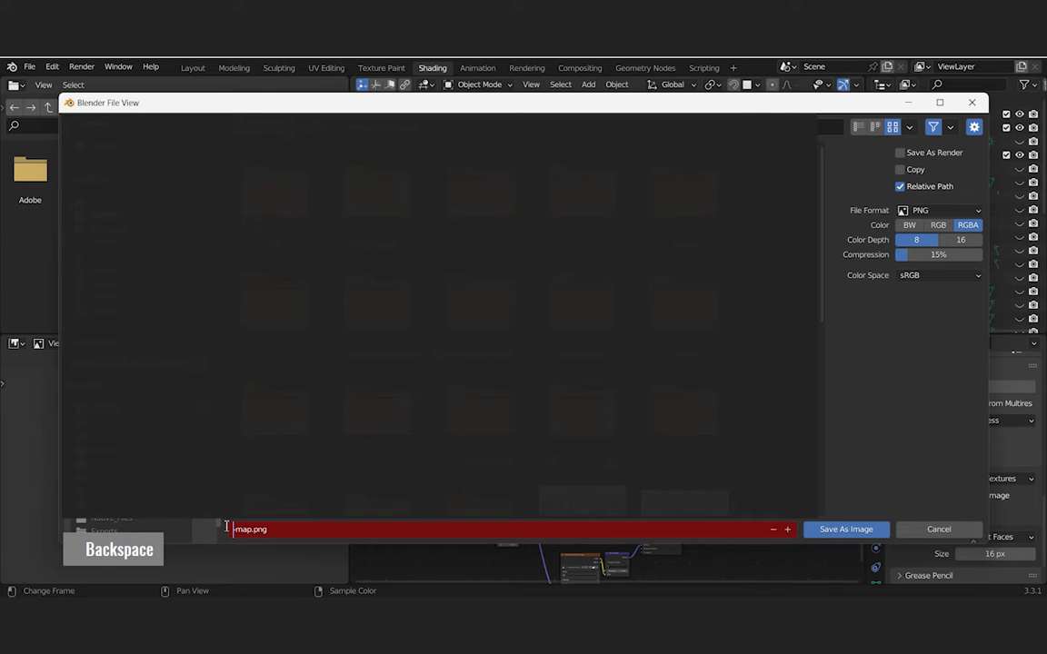
text(roughness)
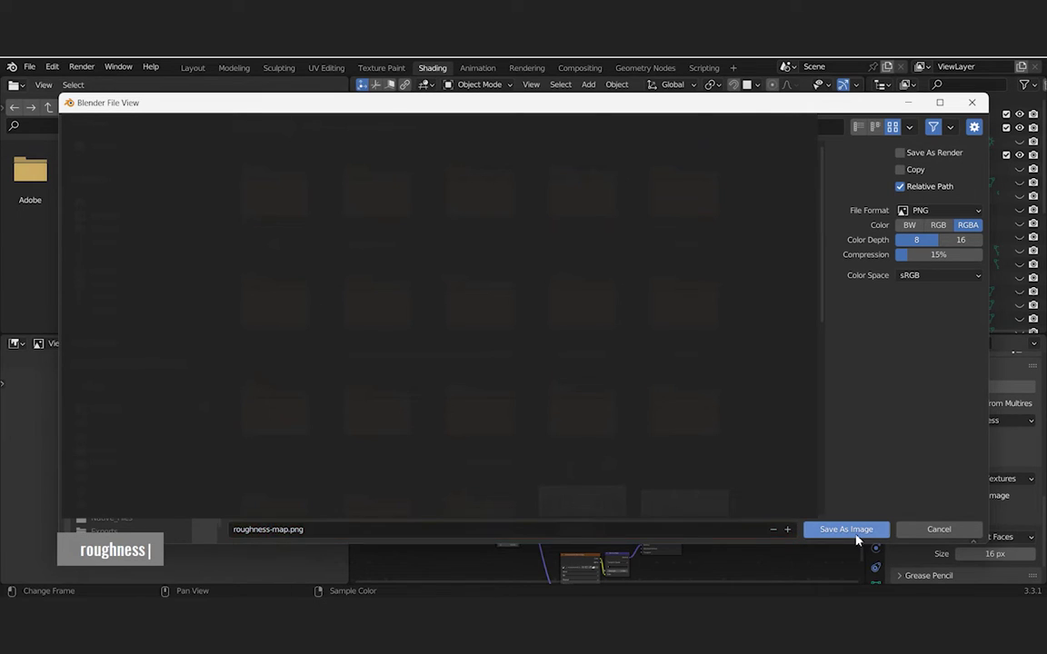
click(850, 531)
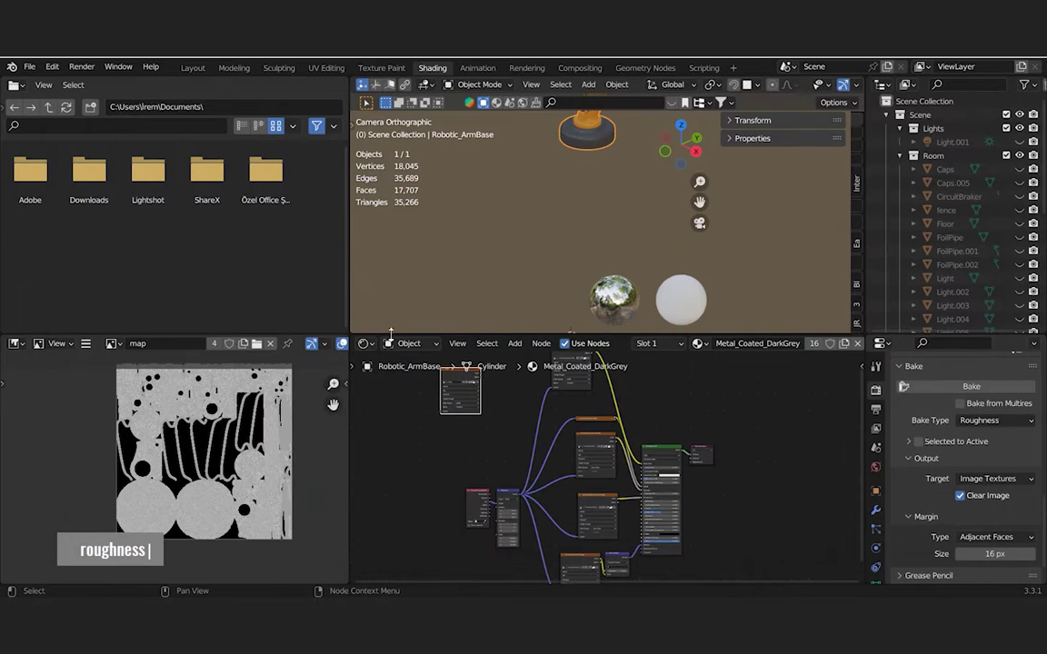
drag(386, 352, 386, 366)
Start a legacy Wavefront OBJ export with Selection Only and Material Groups enabled.
scroll(528, 223, down, 2)
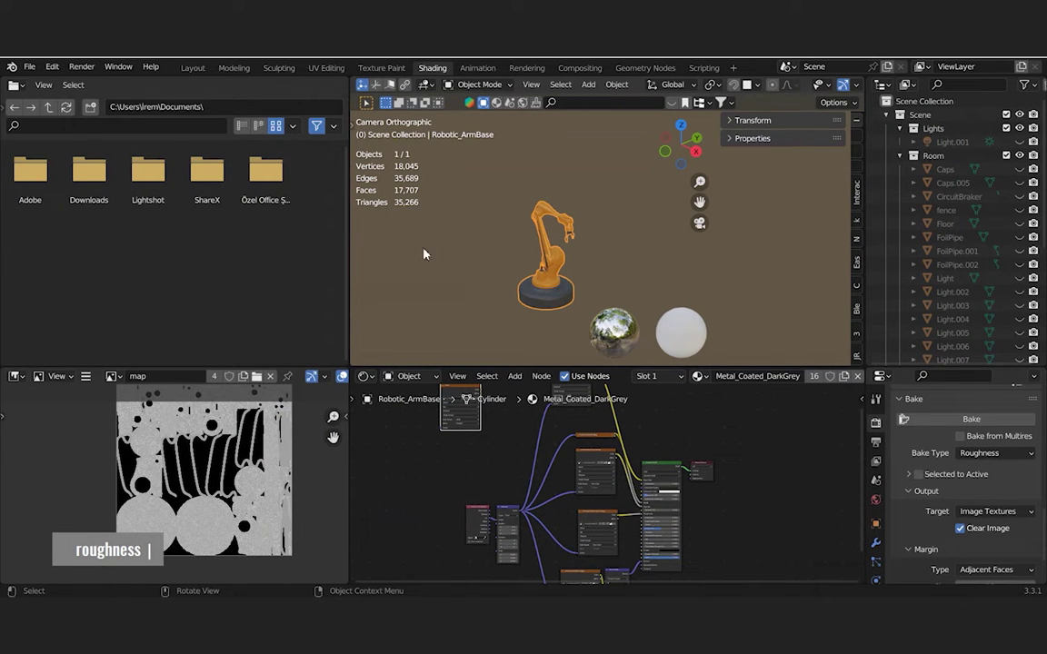
click(30, 66)
mouse_move(71, 264)
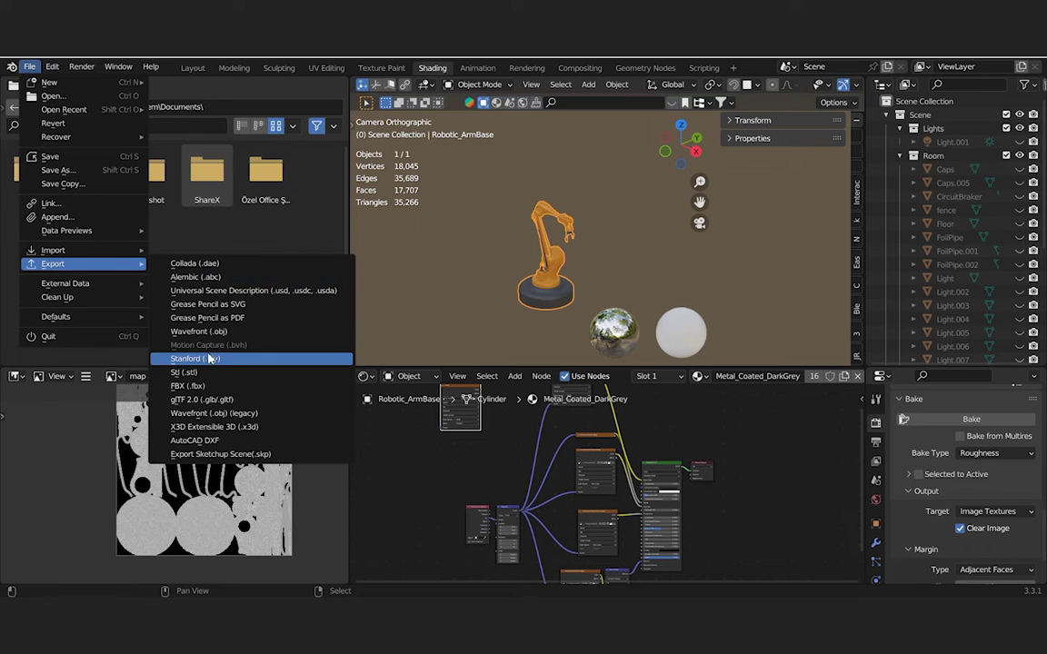
click(242, 413)
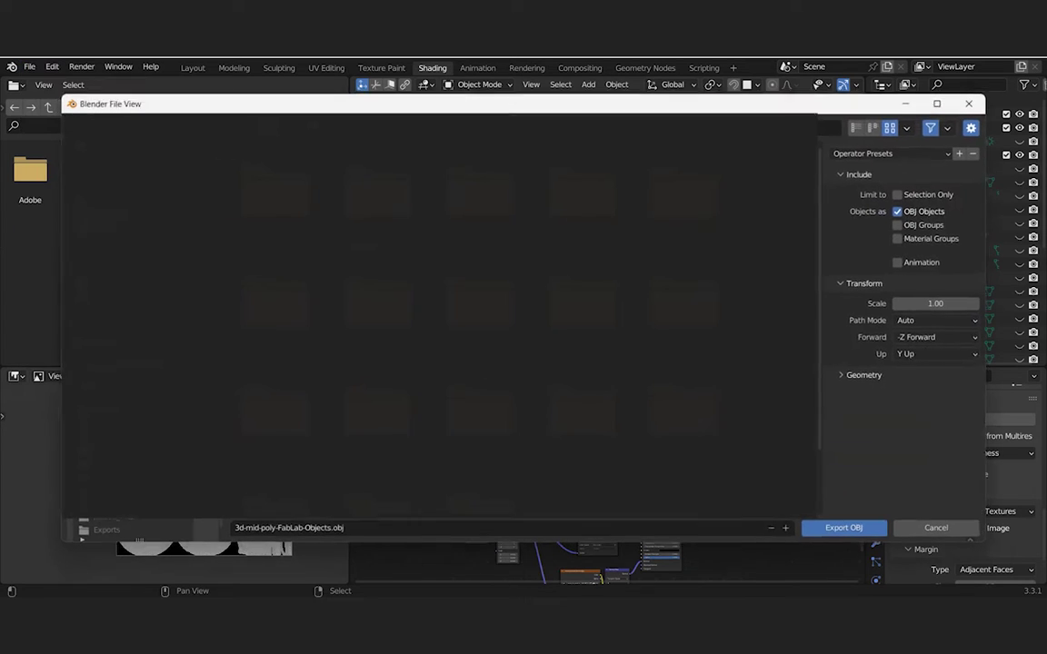
click(925, 226)
click(921, 238)
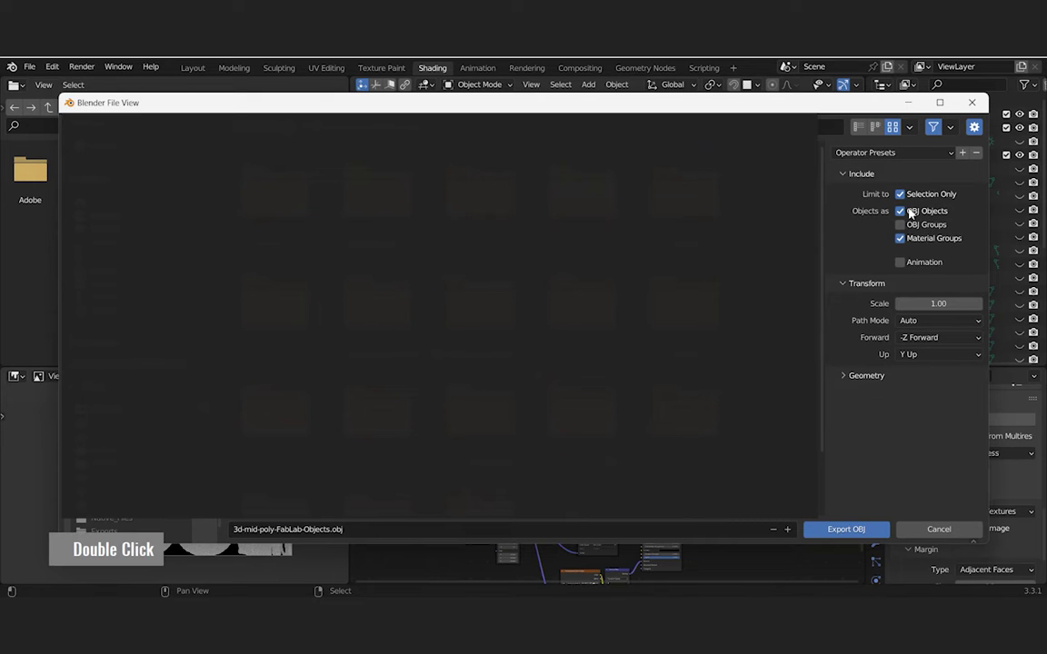
click(866, 377)
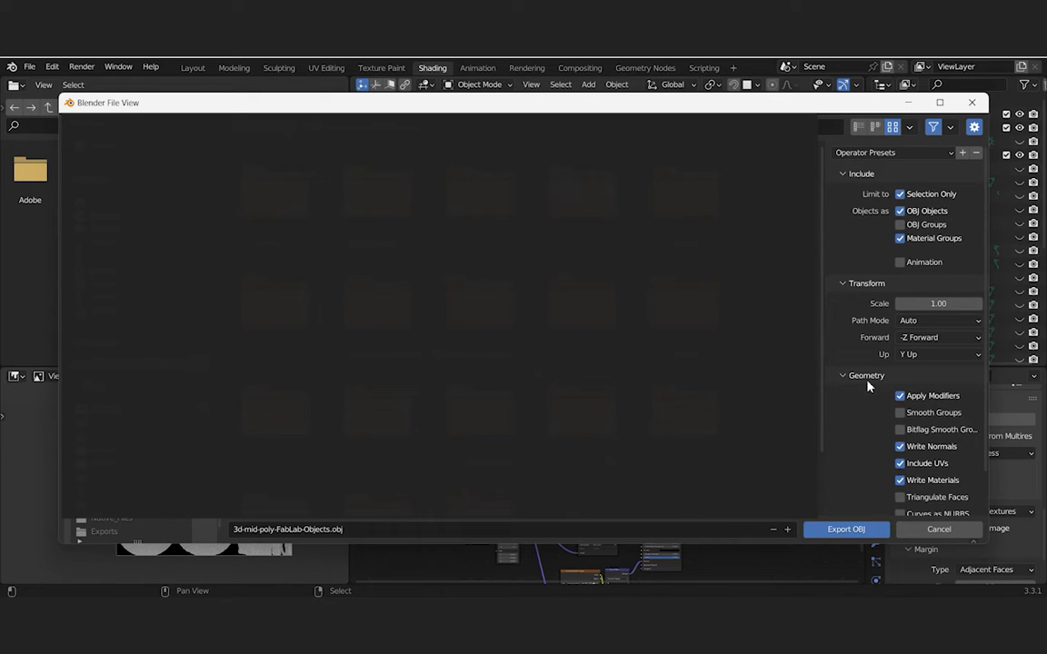
Name the export file robotic-arm and export the OBJ.
double_click(231, 530)
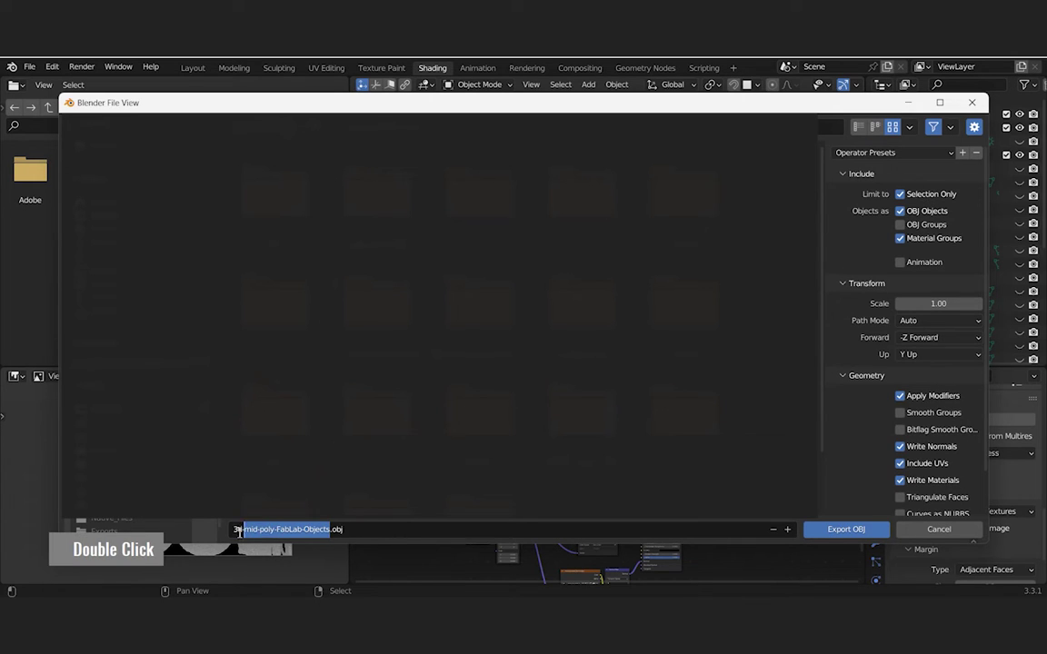
key(BackSpace)
text(robotic-arm)
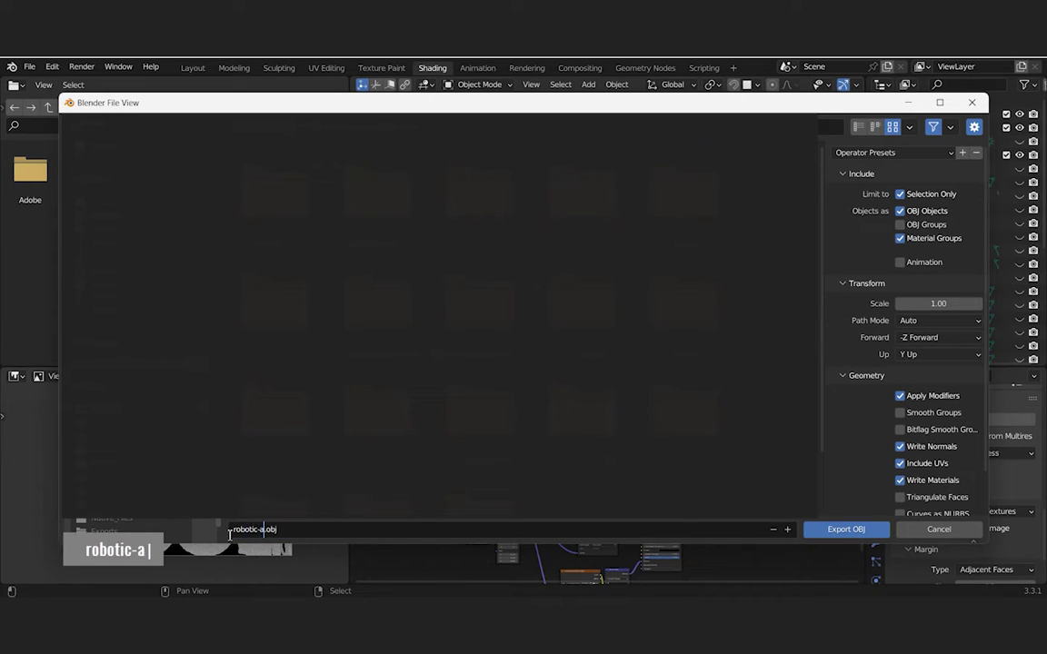
click(854, 530)
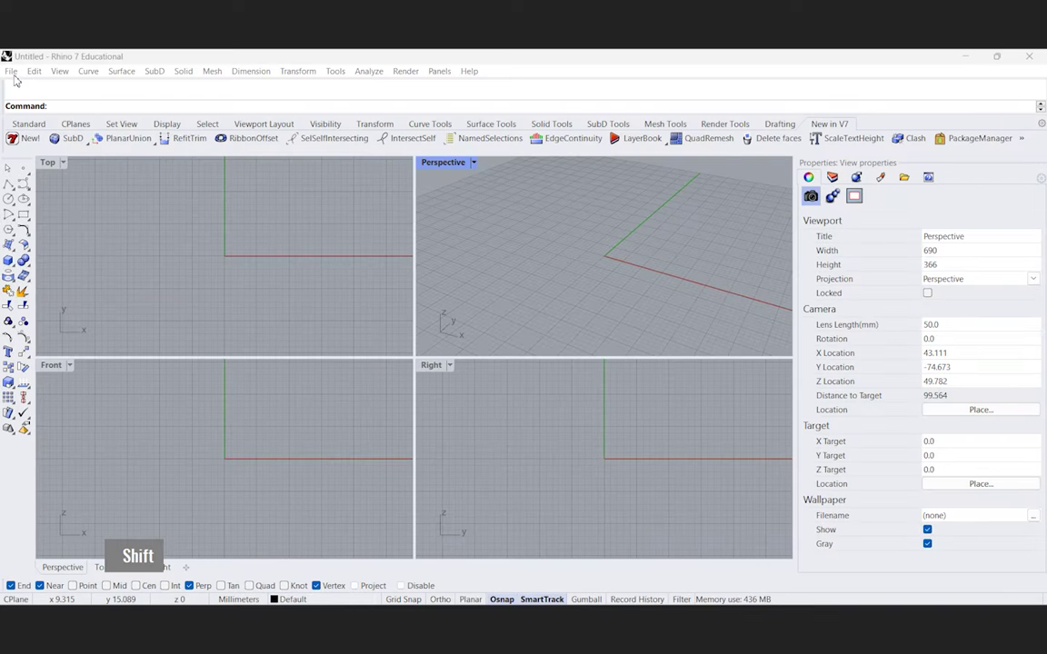
Import the robotic-arm OBJ file into Rhino, accepting the default OBJ options.
click(10, 71)
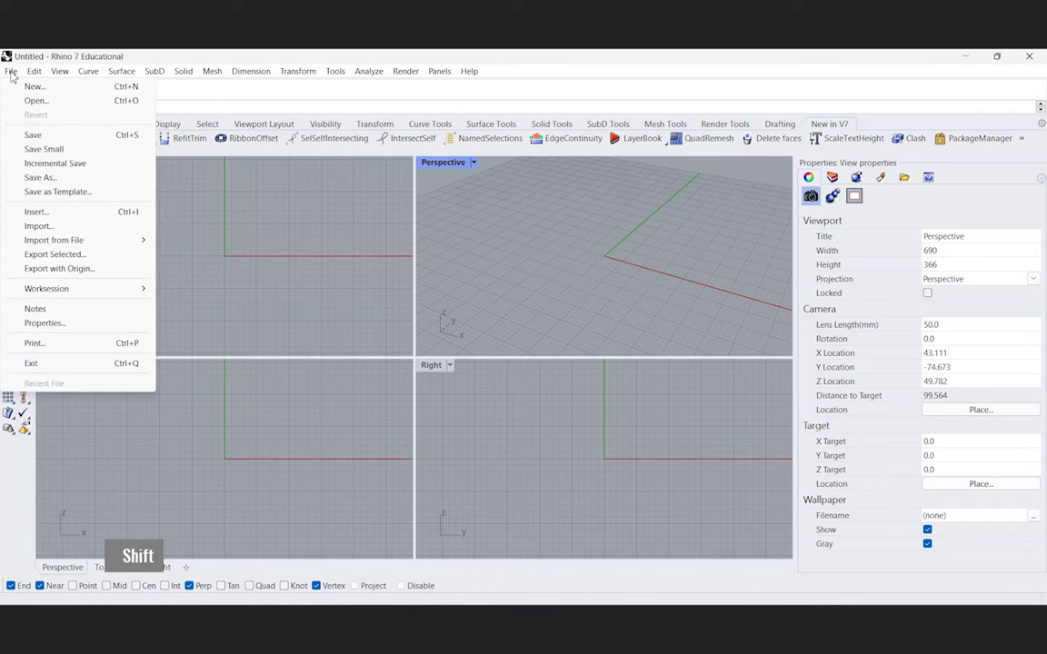
click(11, 70)
click(11, 71)
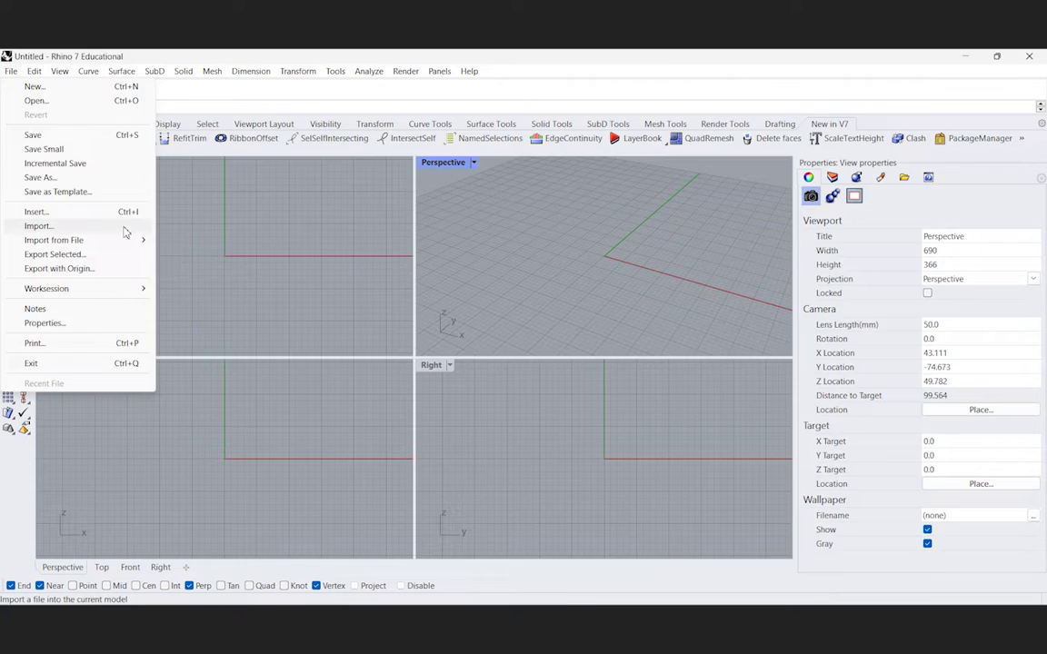
click(141, 225)
click(273, 265)
click(822, 516)
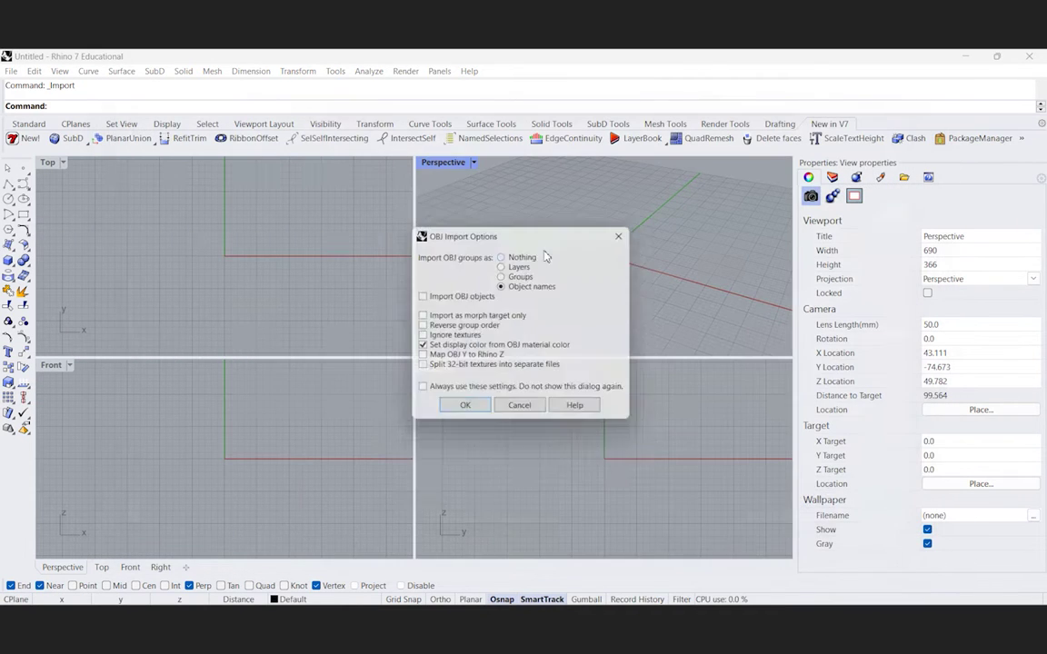
click(461, 410)
Zoom the Perspective view to the imported arm and switch it to Rendered display.
click(587, 270)
scroll(591, 273, up, 3)
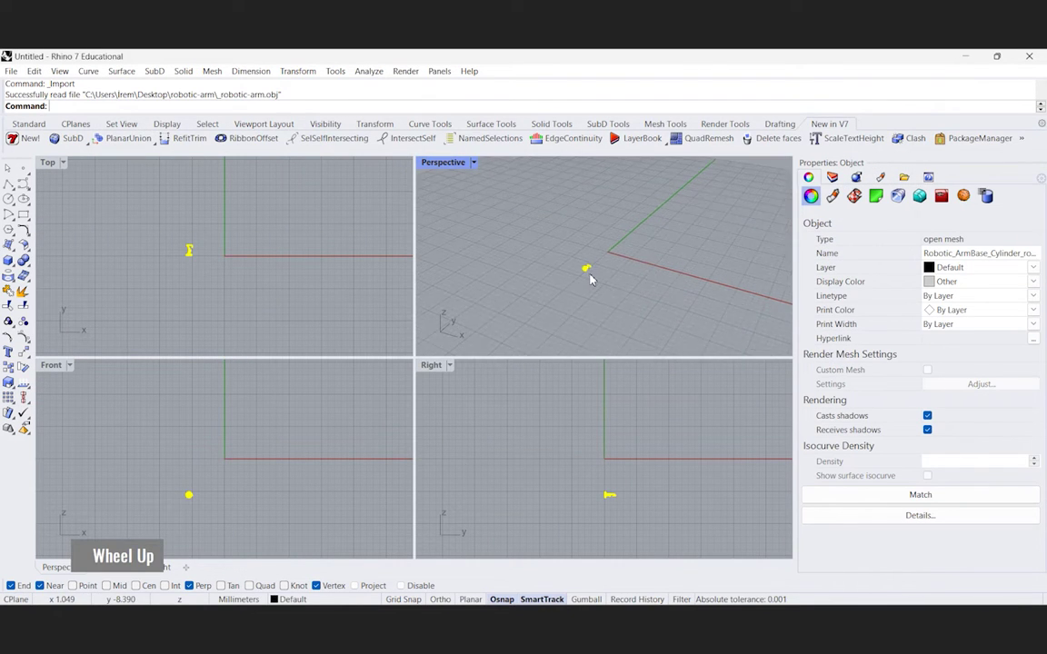
middle_click(604, 229)
click(612, 216)
click(458, 164)
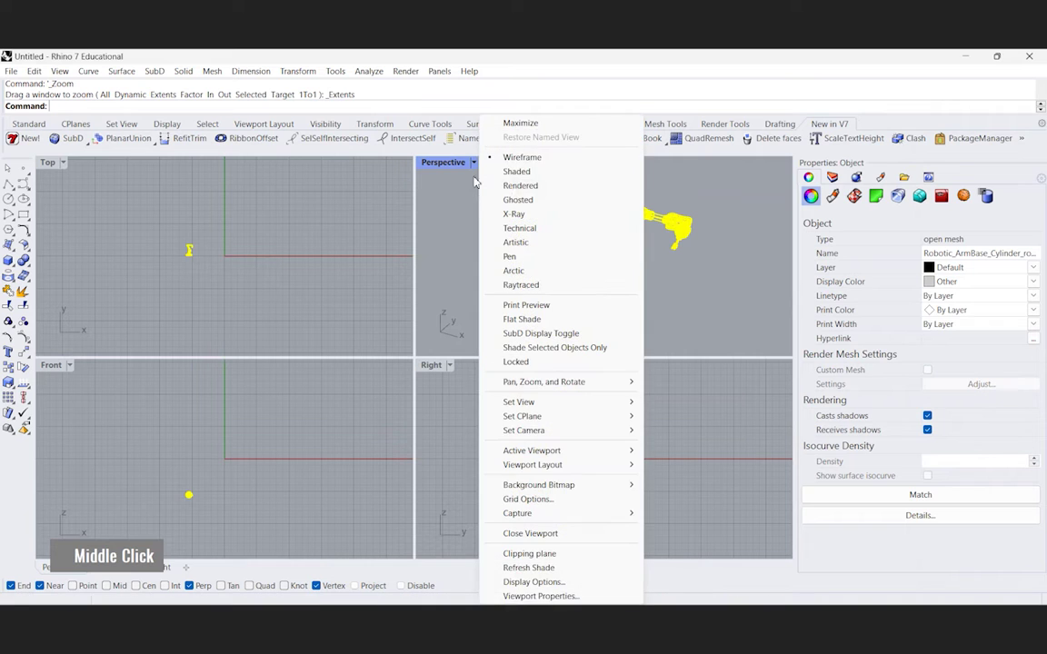
click(536, 186)
click(715, 209)
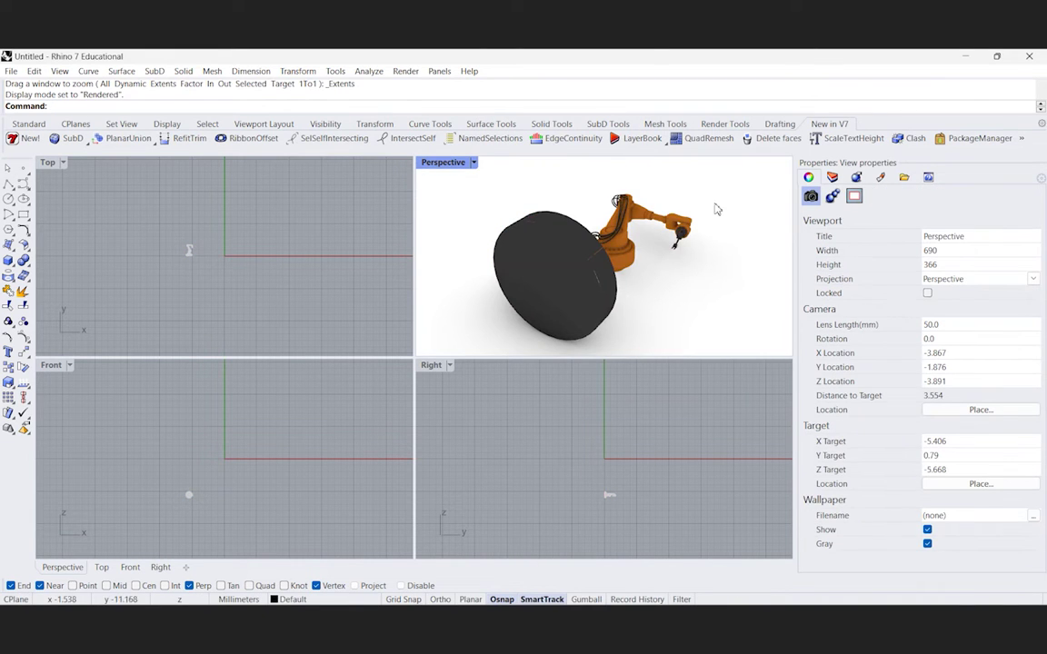
Rotate the arm in the Right view so it stands upright.
click(608, 495)
text(rotate)
key(Return)
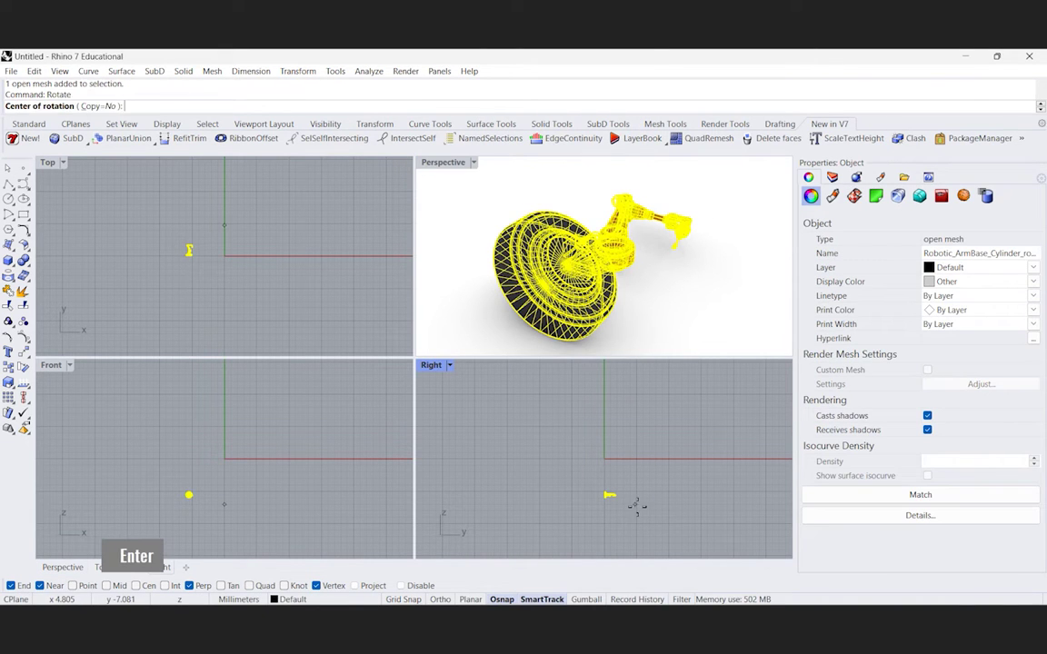
click(603, 498)
shift+click(566, 435)
shift+click(509, 496)
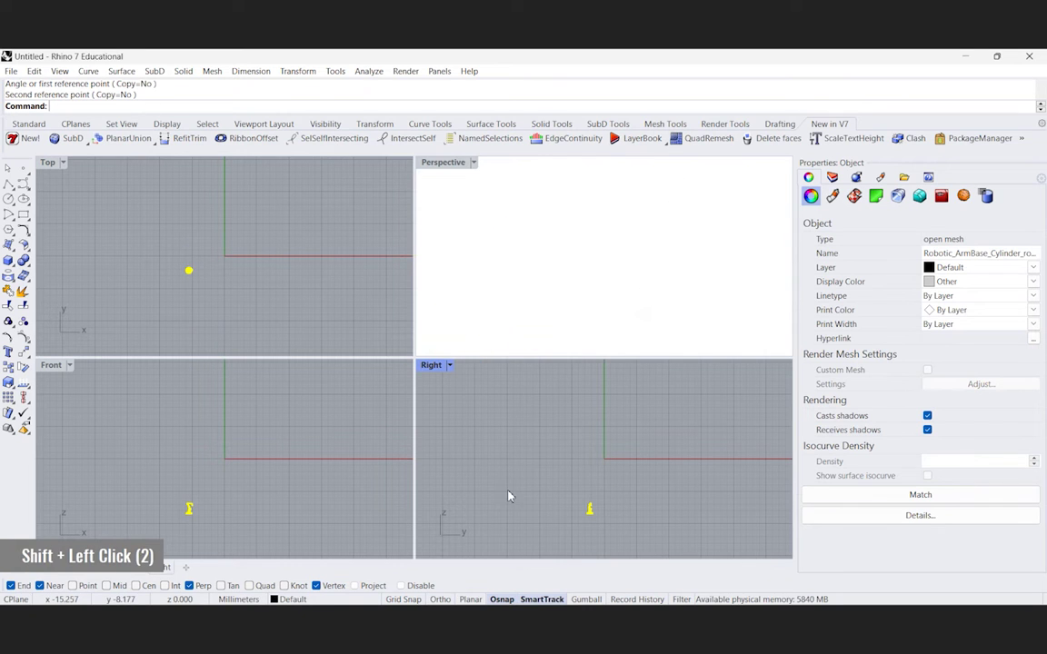
Frame the whole arm, enlarge the Perspective viewport and orbit to see the arm's other side.
middle_click(565, 291)
click(564, 282)
click(457, 343)
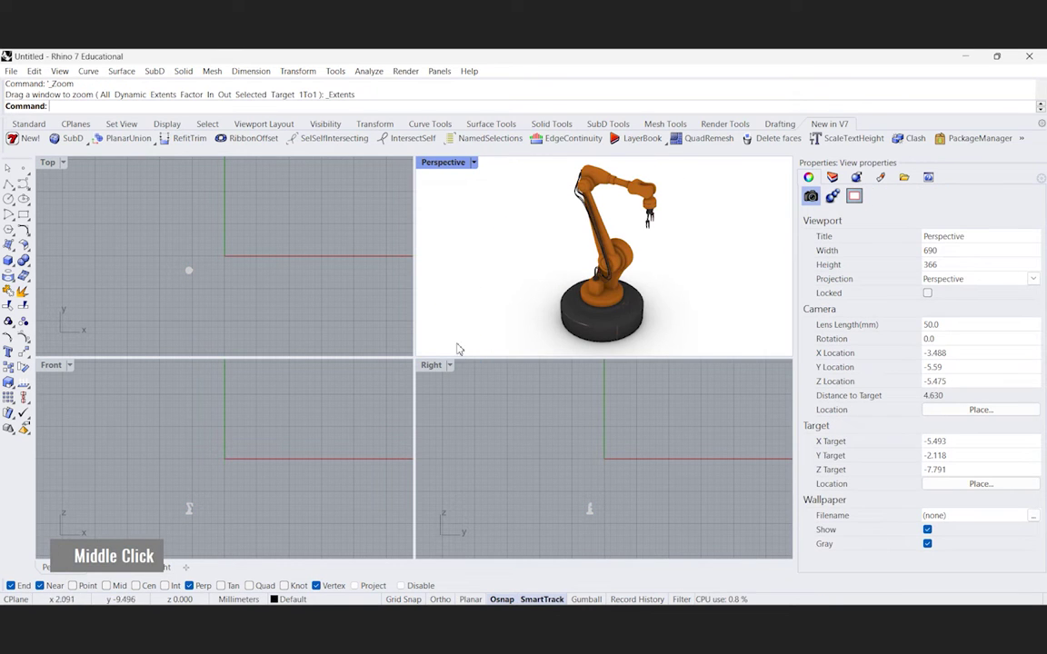
drag(480, 357, 495, 443)
right_drag(528, 423, 483, 327)
scroll(505, 260, up, 4)
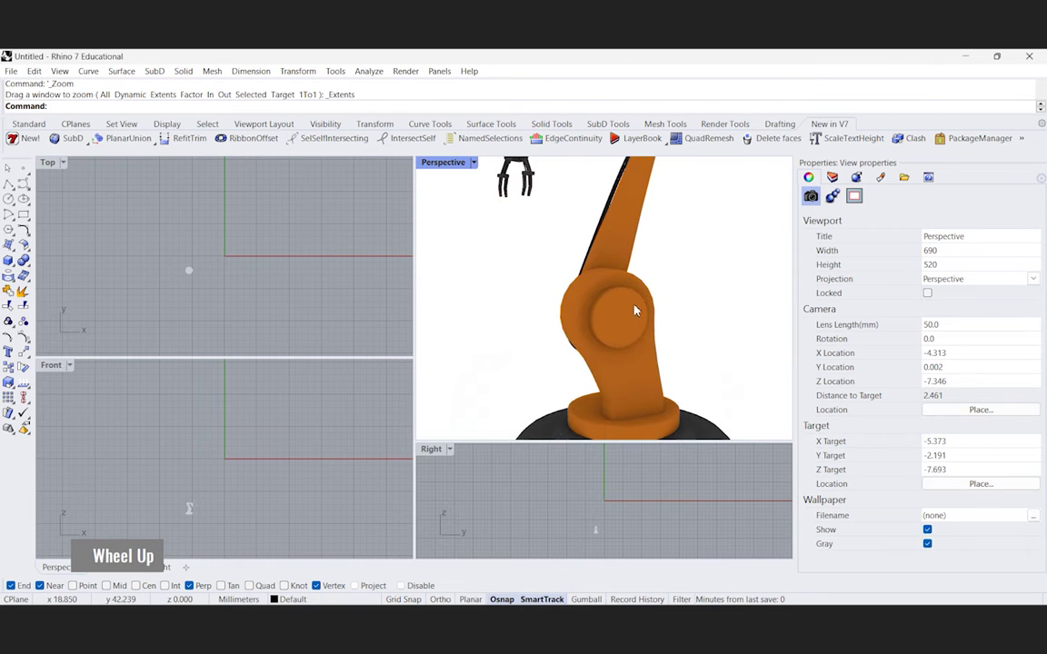
scroll(643, 314, down, 2)
right_drag(644, 314, 582, 318)
scroll(582, 318, down, 3)
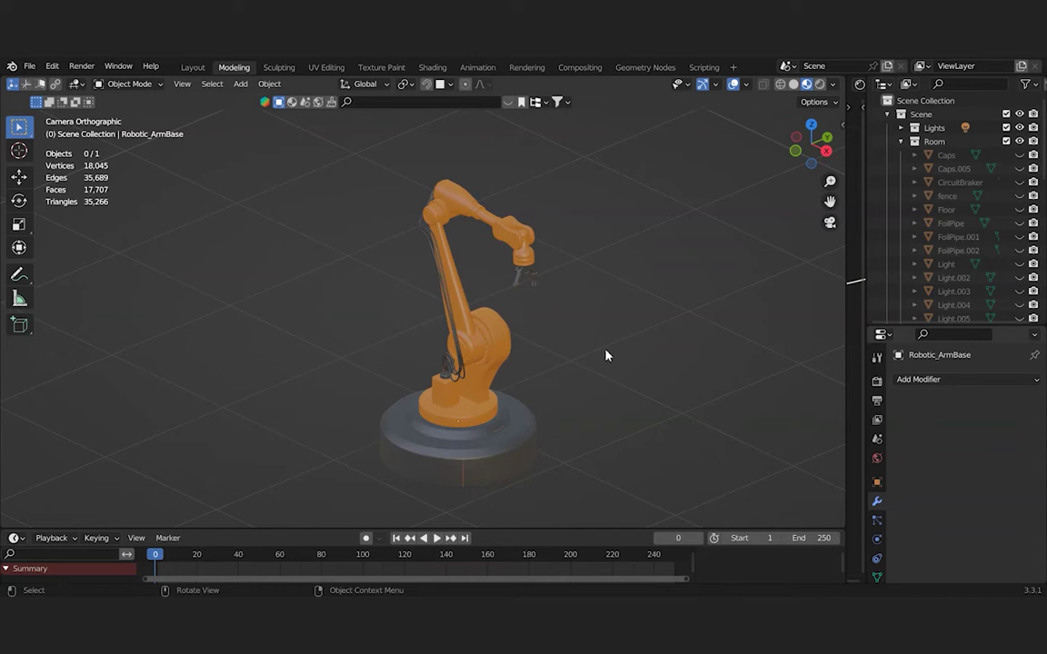
Pack the 4 external texture files into the project with External Data > Pack Resources.
click(31, 68)
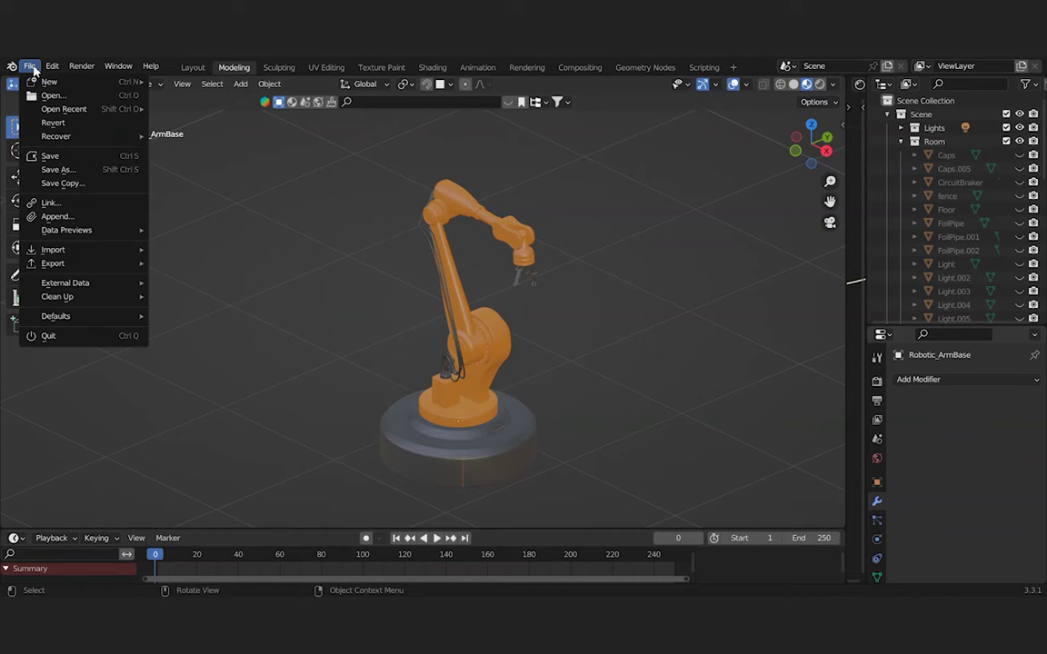
mouse_move(100, 263)
mouse_move(109, 283)
click(182, 297)
click(30, 66)
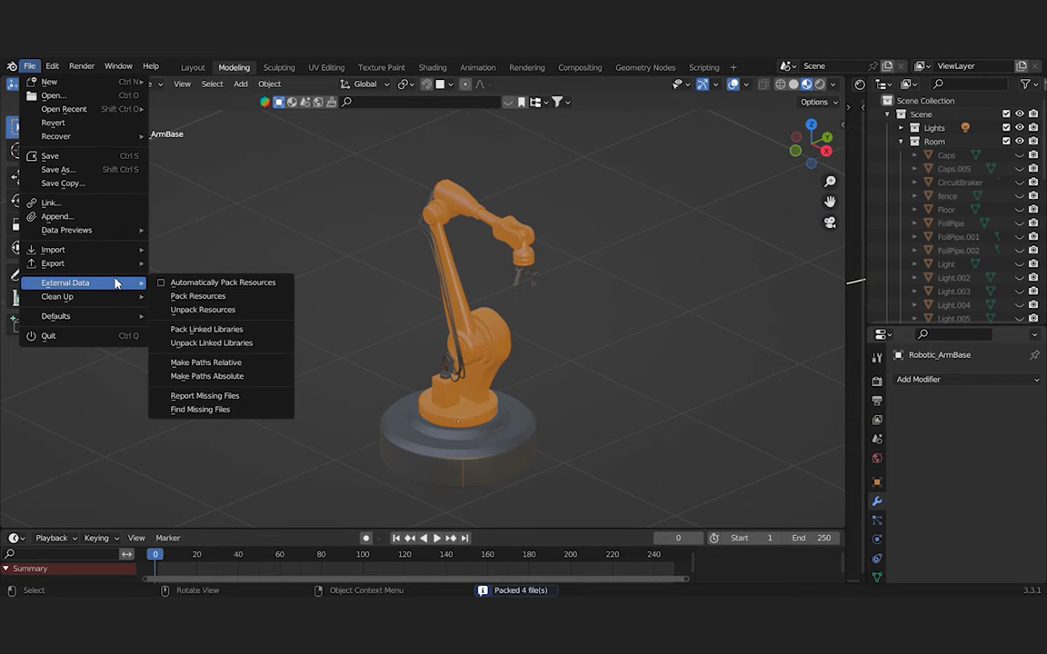
Set up a COLLADA export of the arm with Only Selected Map and Selection Only ticked.
mouse_move(91, 262)
click(178, 273)
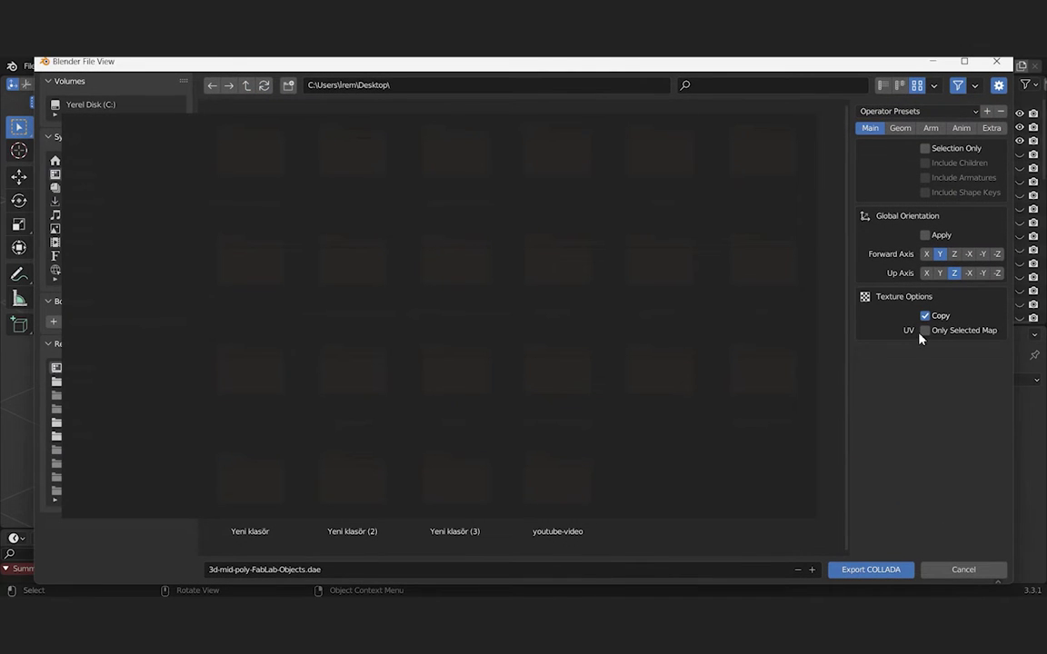
click(925, 332)
click(924, 149)
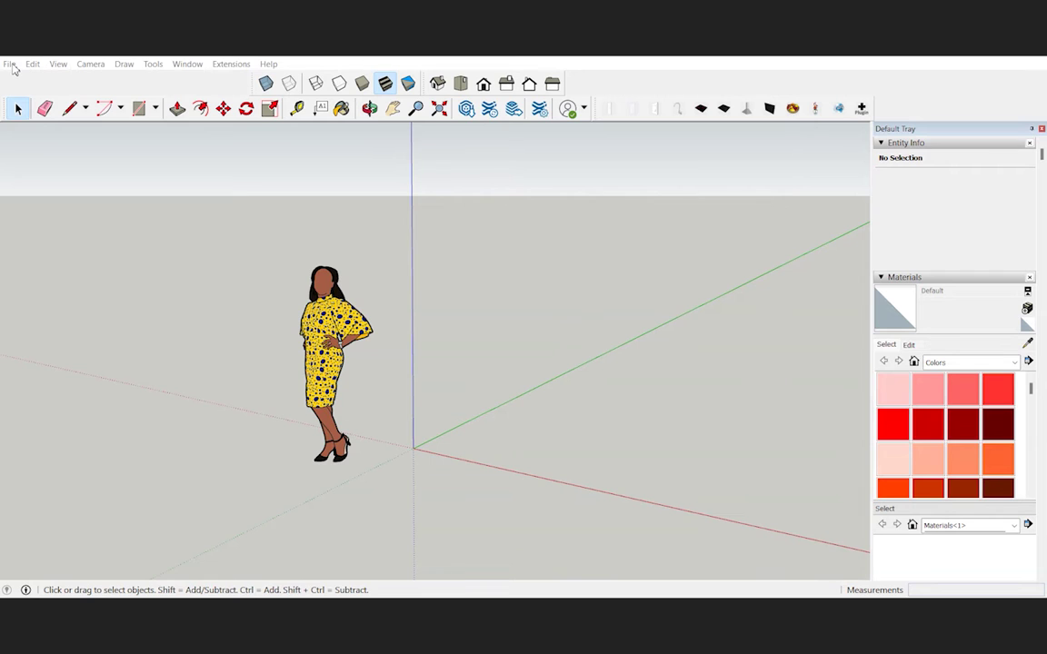
Import the .dae robot arm, place it as a component, then orbit around and reselect it.
click(12, 67)
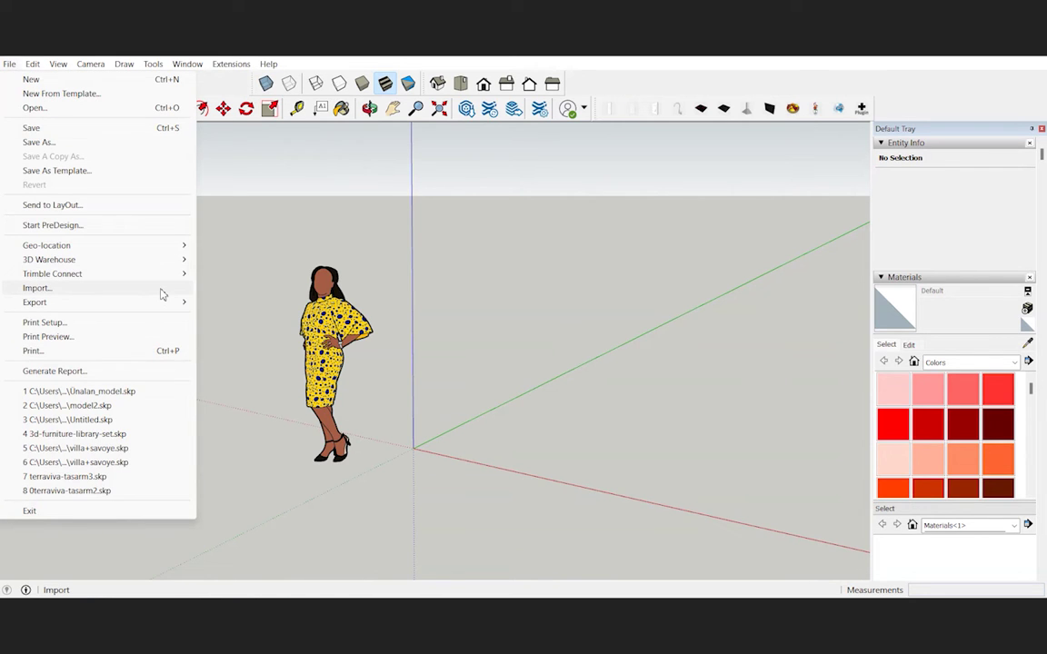
click(161, 294)
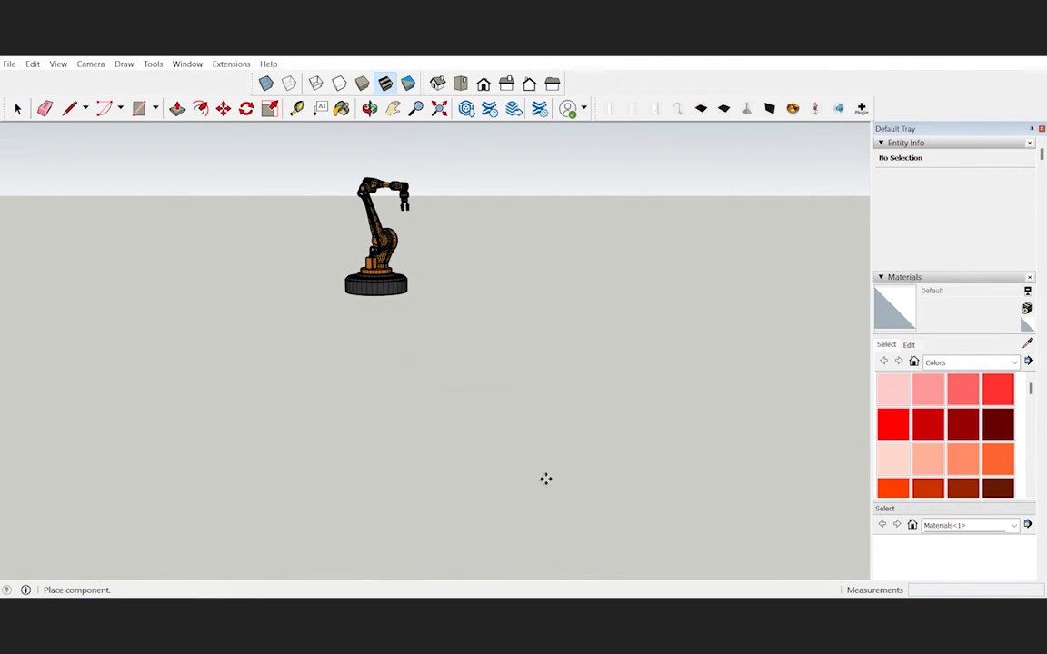
click(546, 479)
key(space)
scroll(380, 193, up, 3)
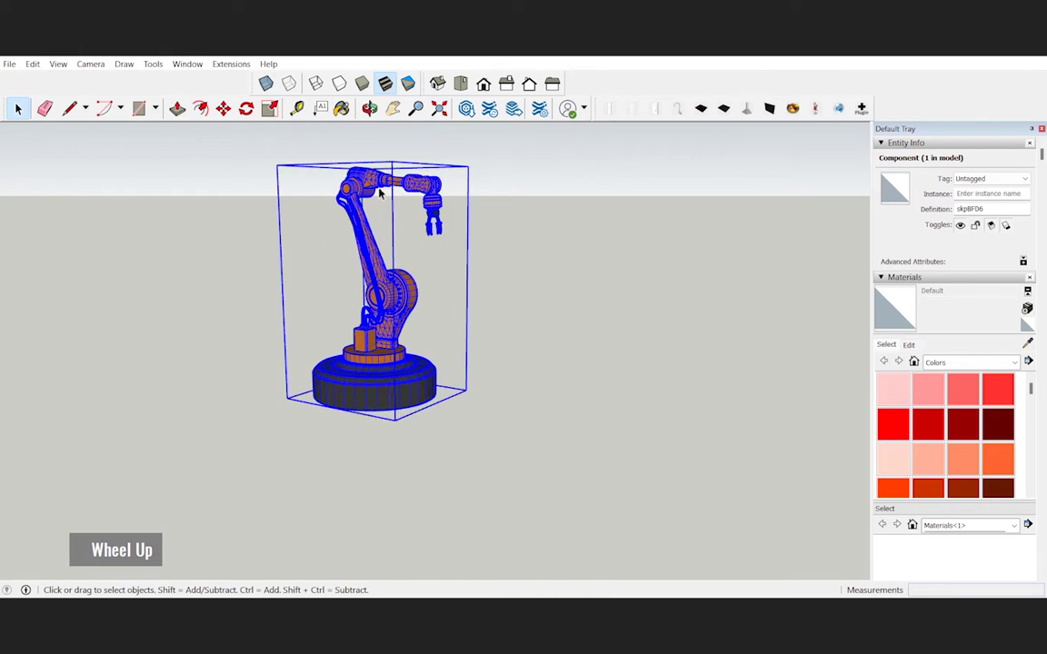
scroll(380, 193, up, 2)
middle_drag(376, 205, 633, 308)
click(543, 397)
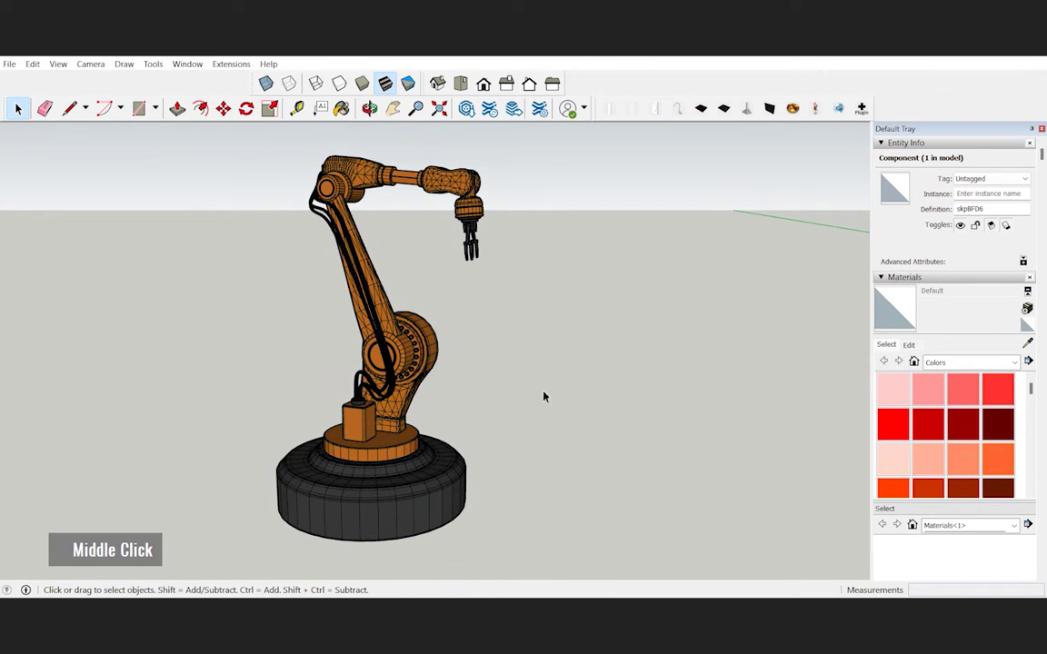
click(371, 327)
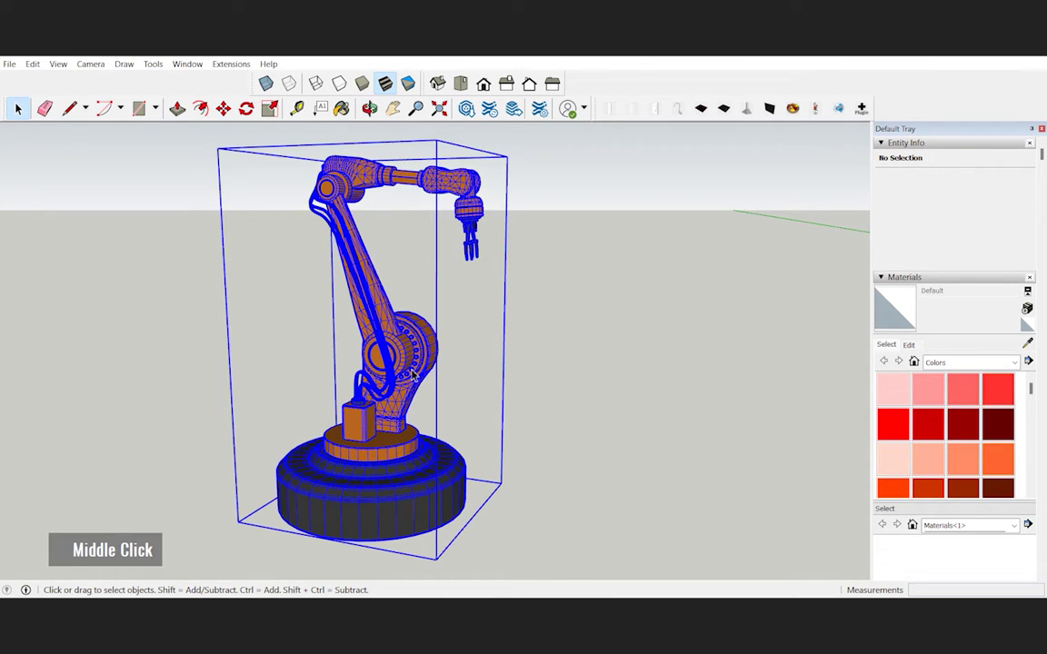
Soften the arm's edges at 159.4 degrees with Soften coplanar ticked, then orbit to check shading.
right_click(358, 265)
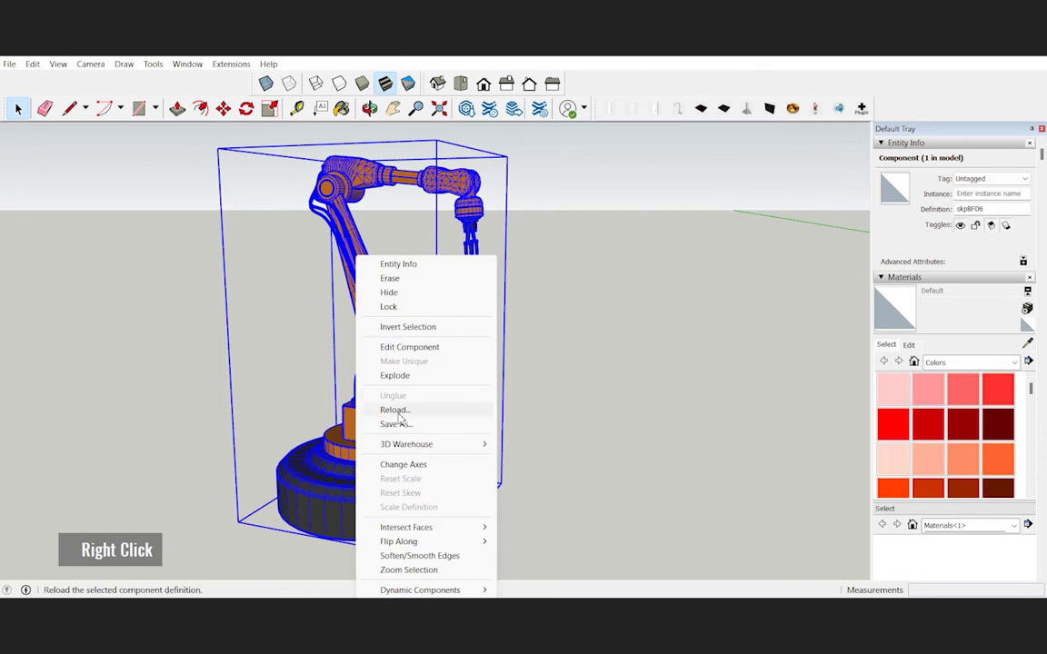
click(420, 556)
drag(899, 543, 966, 548)
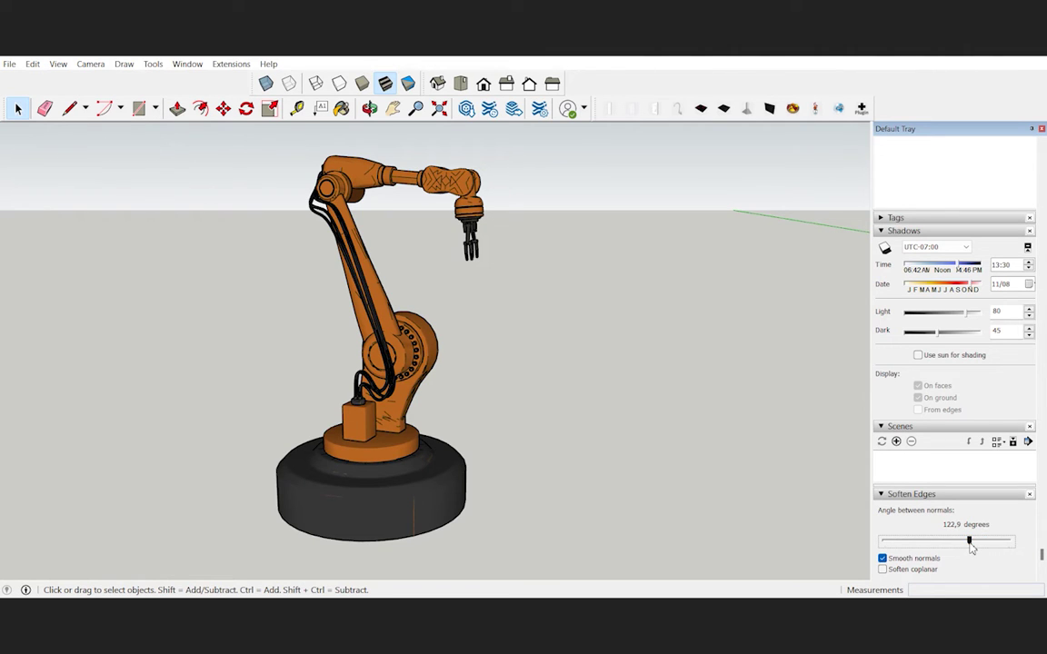
drag(971, 544, 995, 542)
click(887, 570)
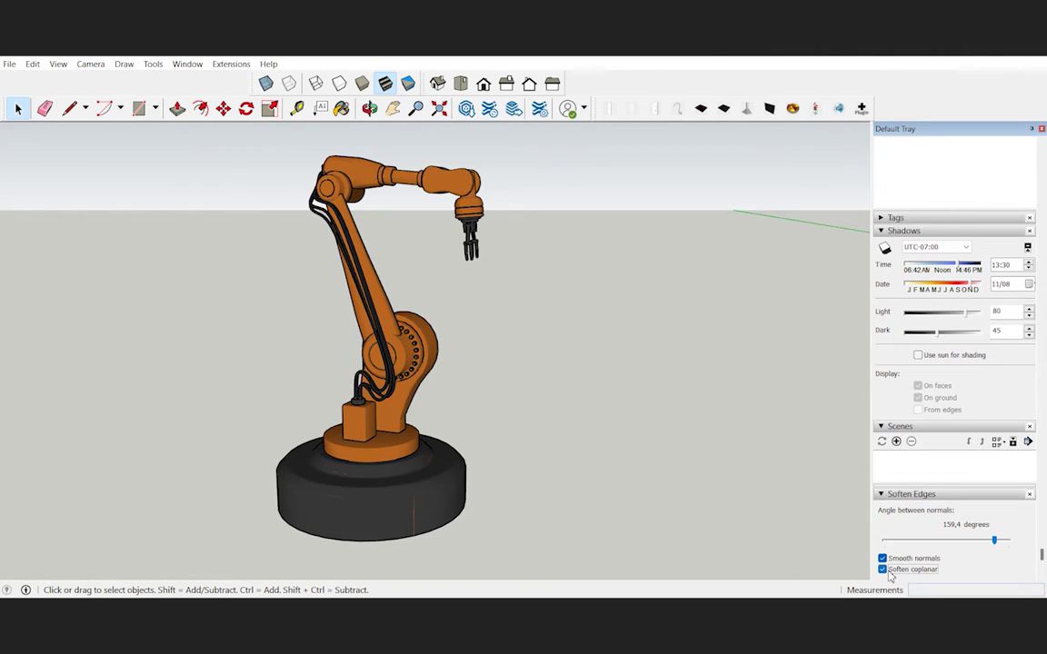
mouse_move(709, 437)
middle_down()
mouse_move(626, 397)
mouse_move(334, 379)
mouse_move(318, 409)
mouse_move(498, 431)
mouse_move(666, 421)
mouse_move(605, 417)
mouse_move(766, 400)
middle_up()
click(664, 458)
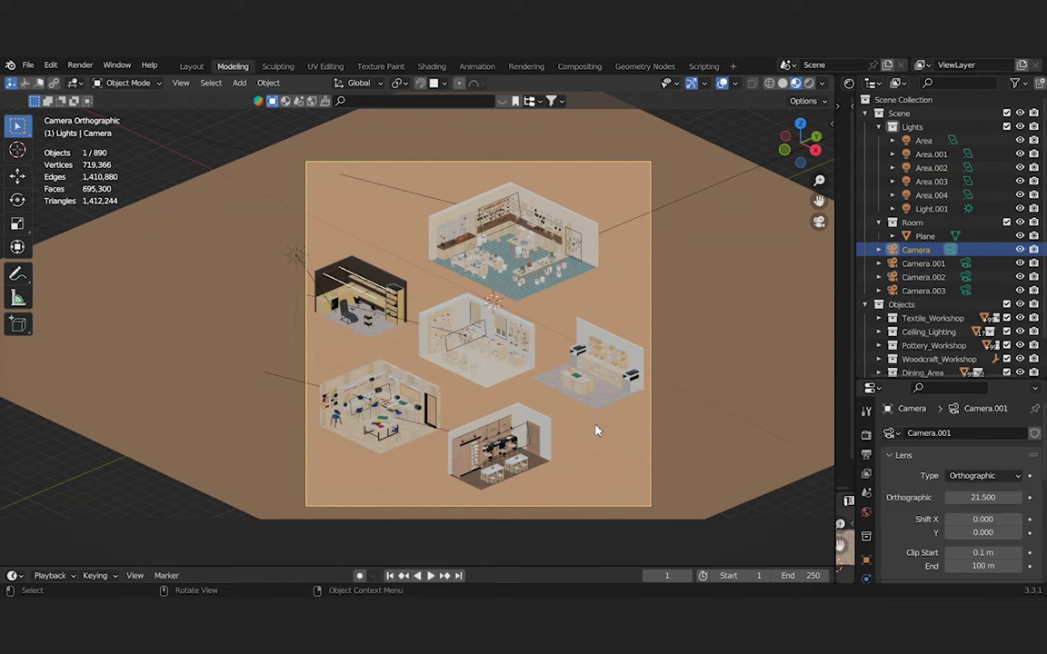
Hide the orange floor plane, then the two cameras and two area lights.
scroll(385, 448, up, 4)
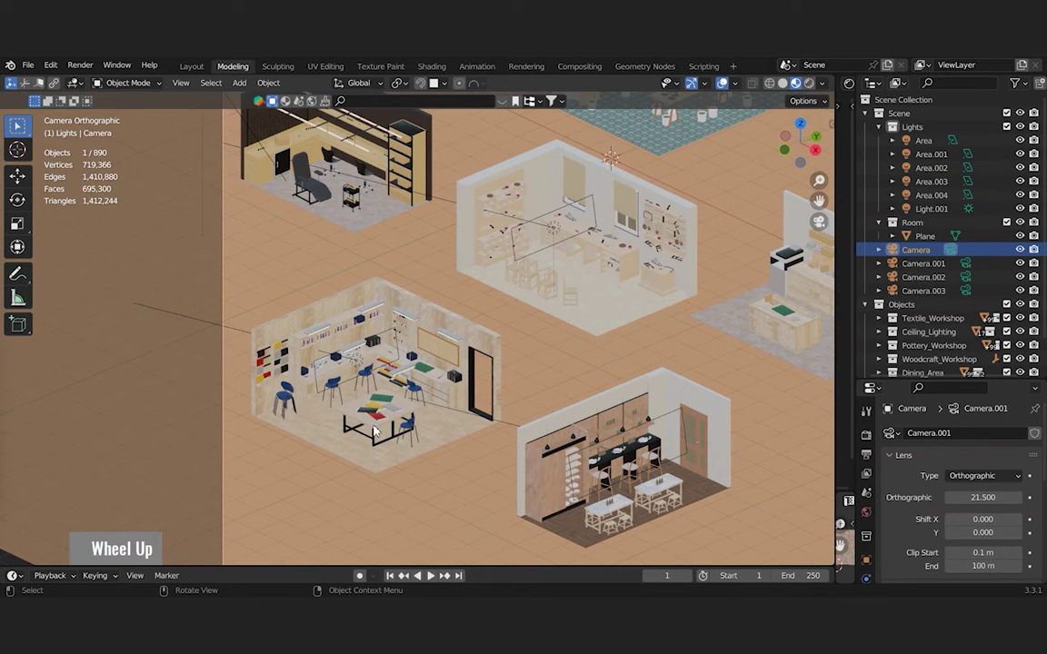
click(313, 508)
key(h)
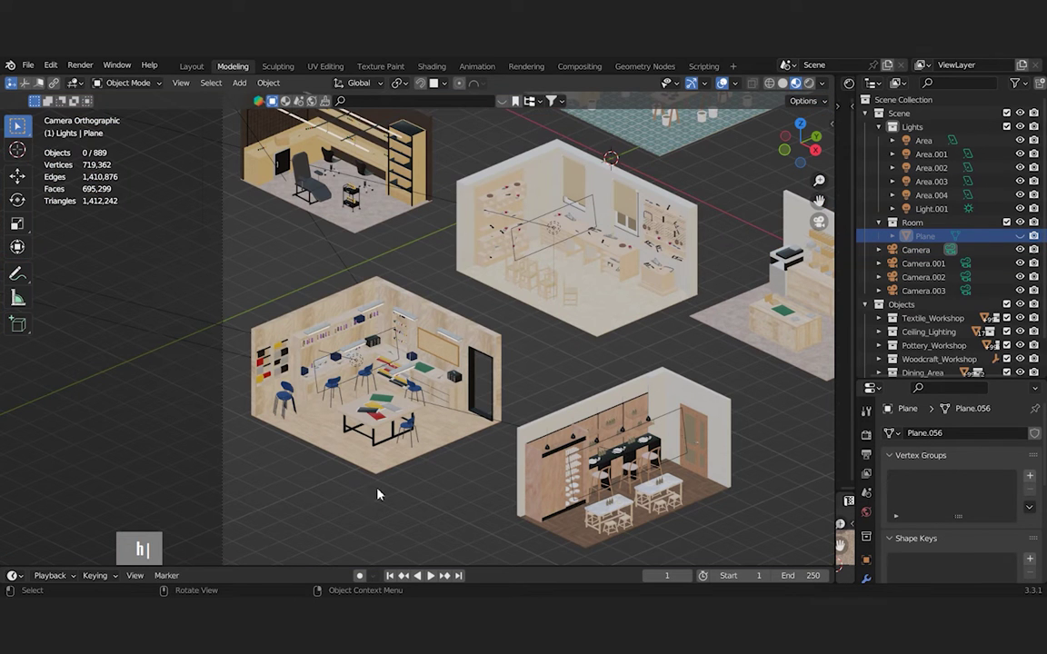
middle_drag(348, 361, 409, 372)
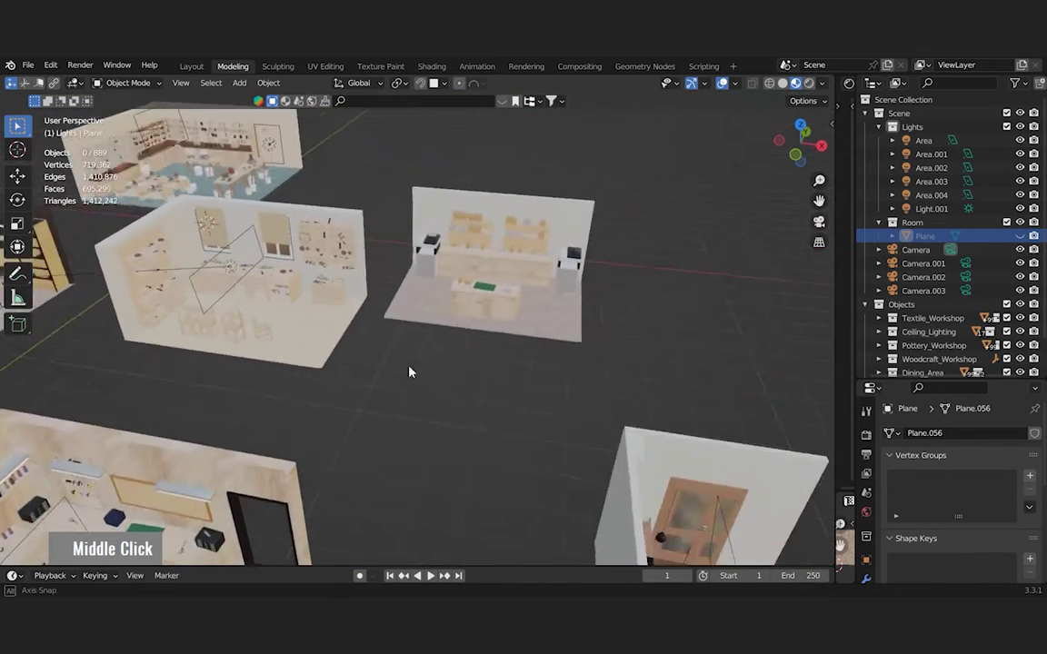
scroll(453, 343, down, 3)
middle_drag(454, 343, 509, 327)
drag(681, 286, 529, 316)
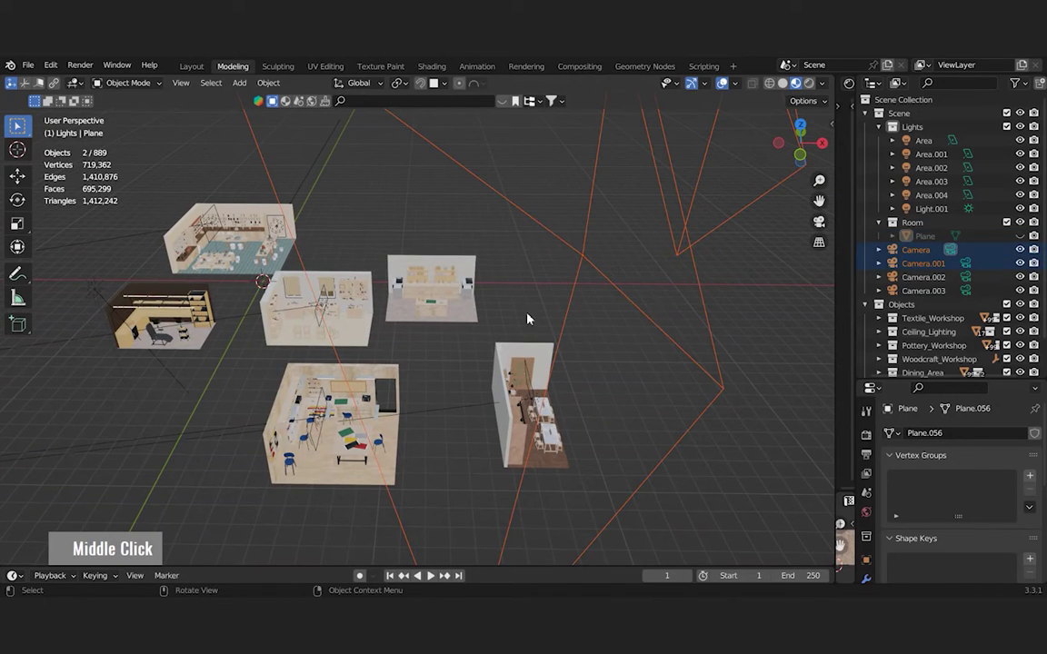
key(h)
key(h)
key(h)
Box-select the room with blue stools and start an FBX export.
drag(455, 519, 257, 355)
middle_drag(275, 336, 348, 484)
scroll(361, 518, up, 3)
scroll(360, 518, up, 2)
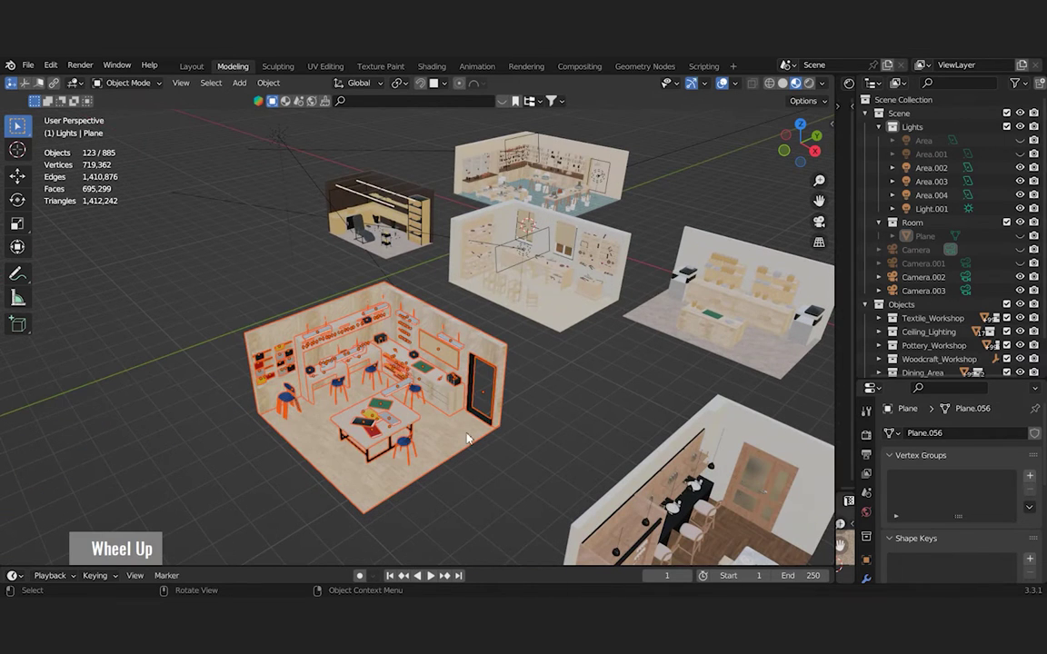
click(28, 66)
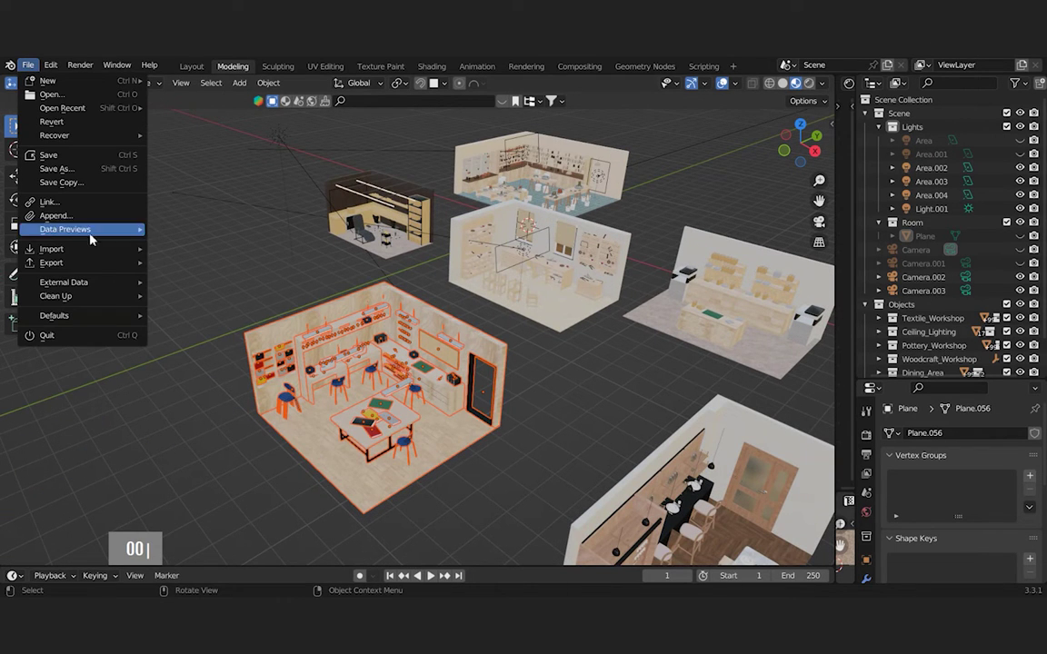
mouse_move(109, 263)
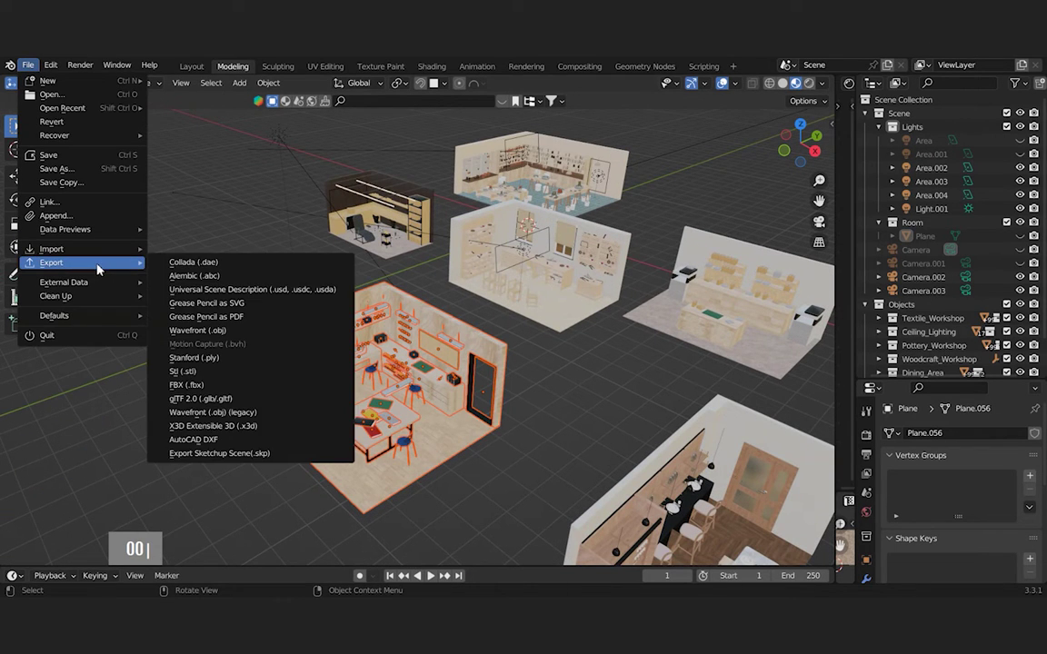
click(188, 385)
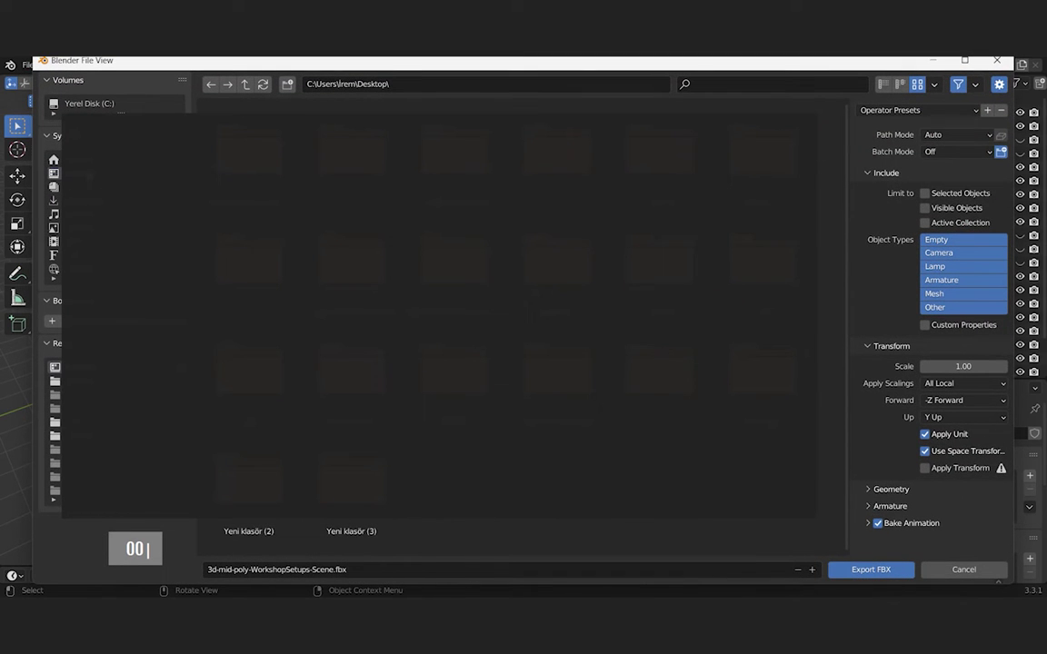
Limit the FBX export to meshes, with path mode Copy and textures embedded.
click(933, 295)
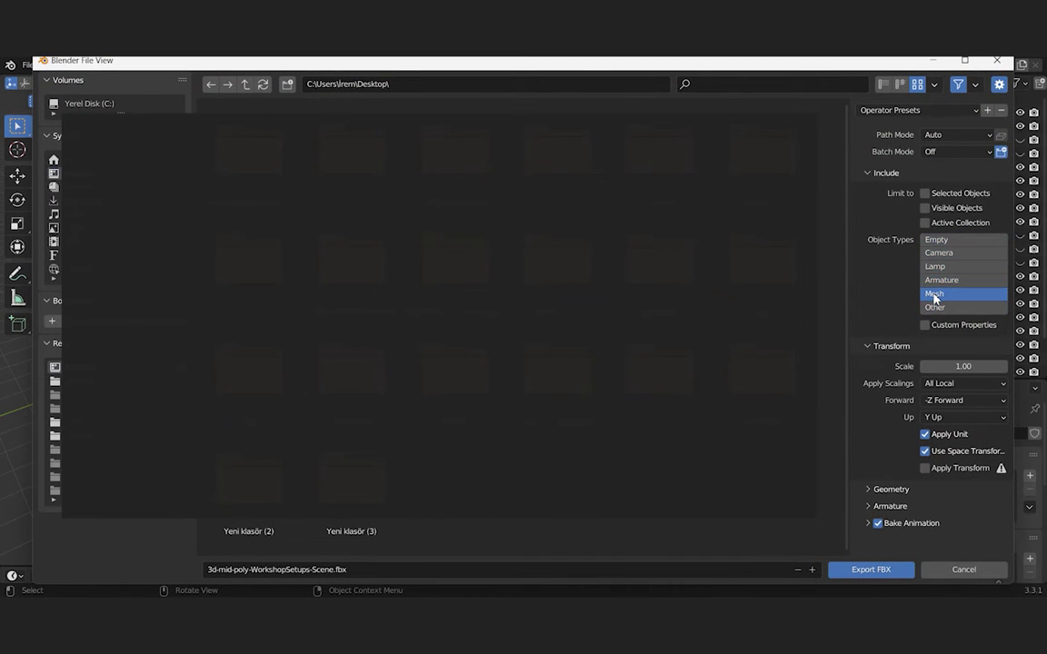
click(952, 137)
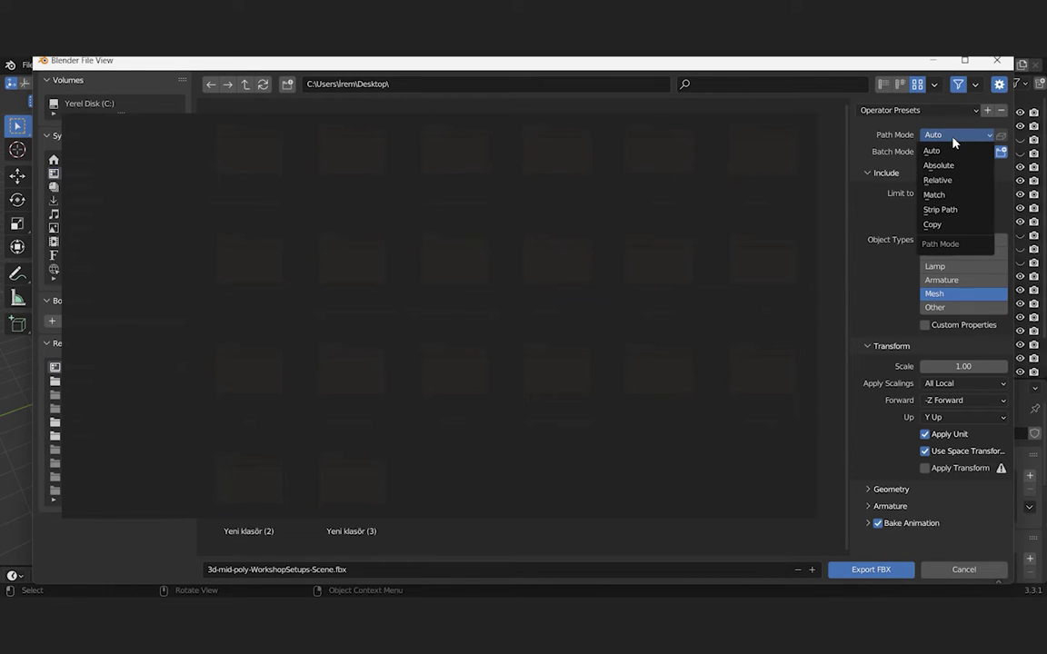
click(934, 223)
click(1002, 138)
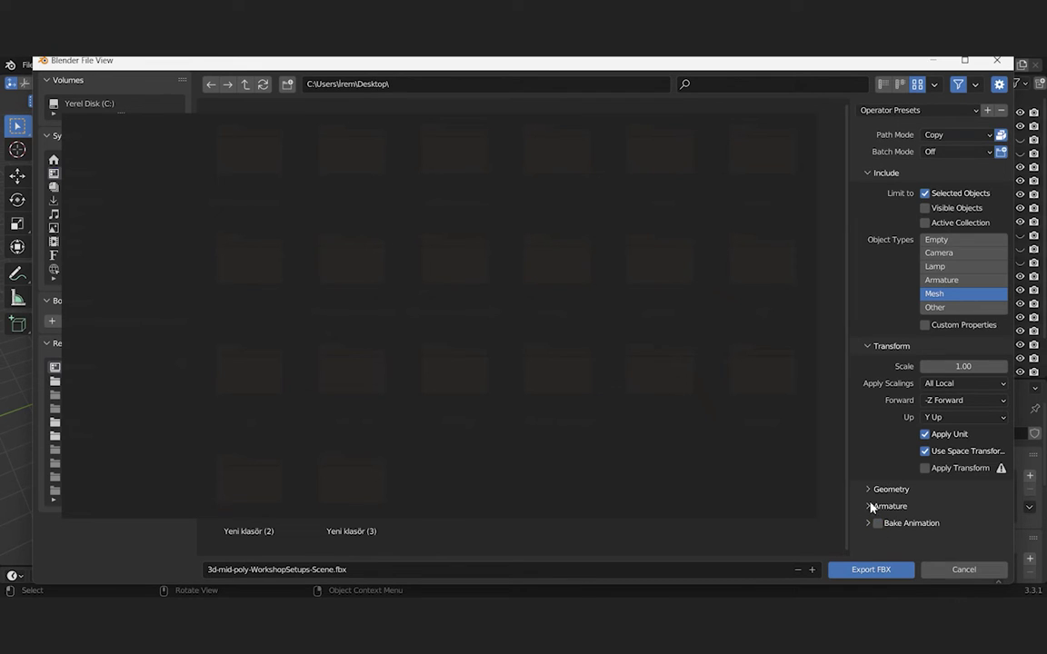
Name the file workshop-1.fbx and export it.
click(292, 574)
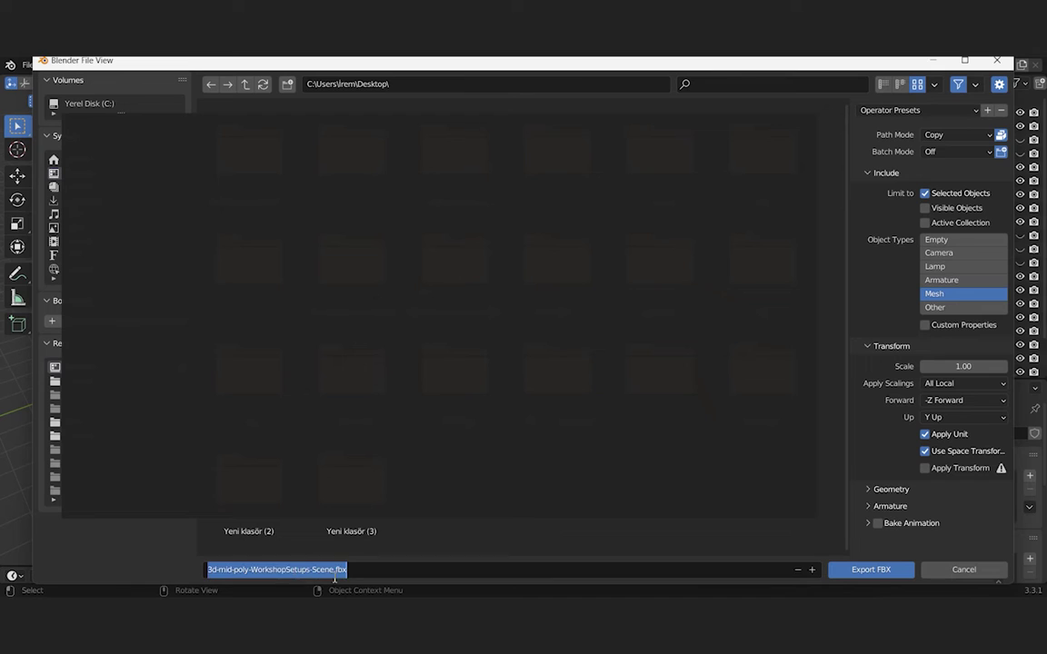
click(334, 570)
drag(334, 570, 212, 568)
key(BackSpace)
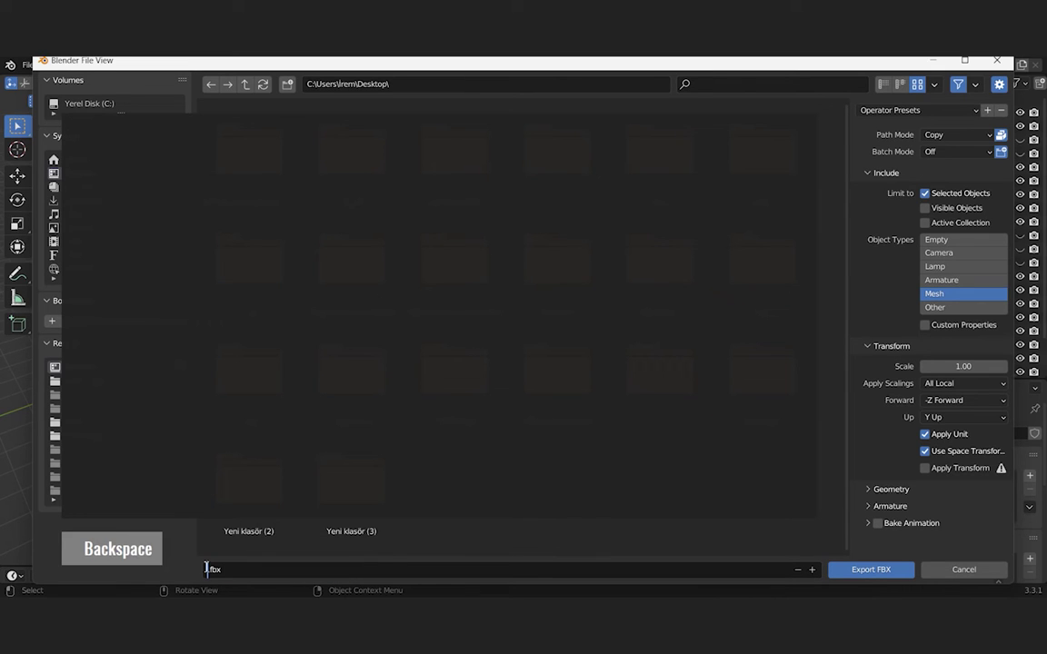
text(workshop-1)
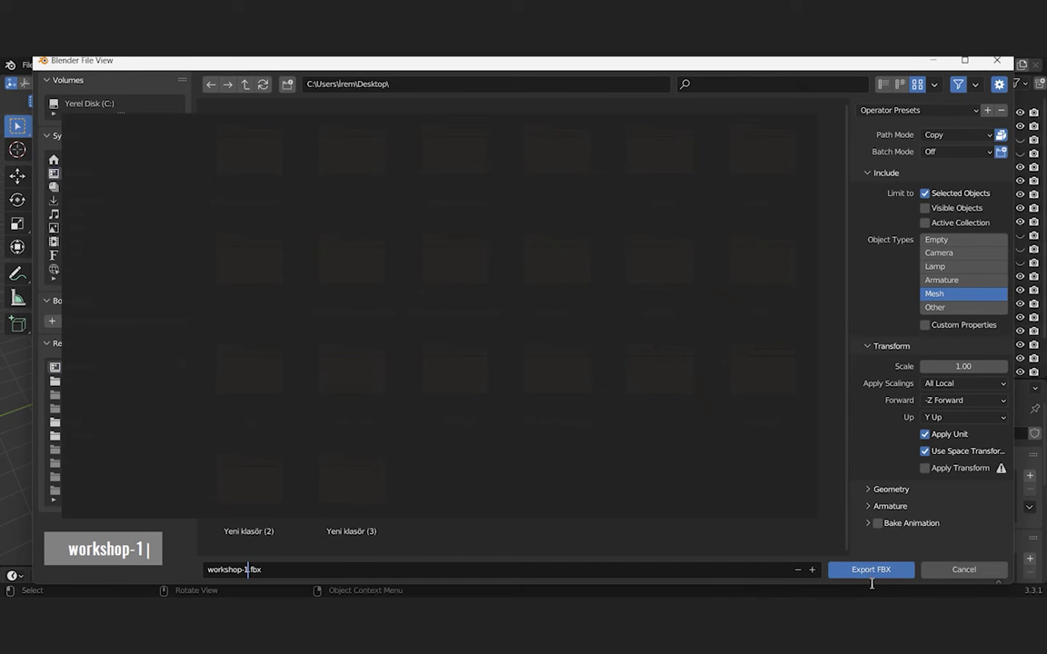
click(876, 573)
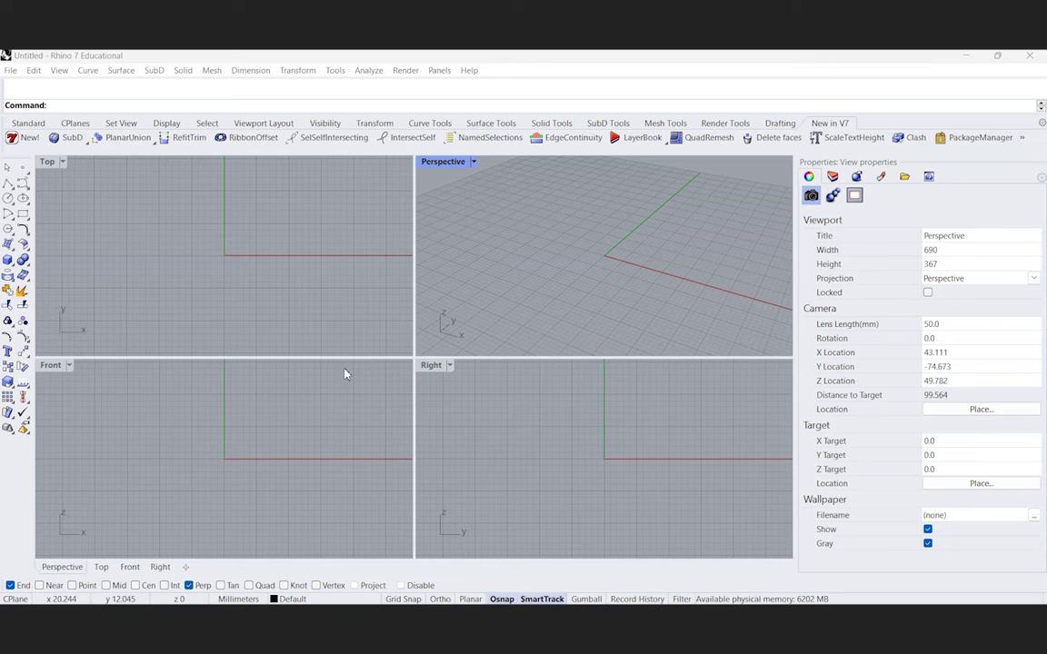
Import workshop-1.fbx with default FBX options, agreeing to scale it by 10.
click(10, 70)
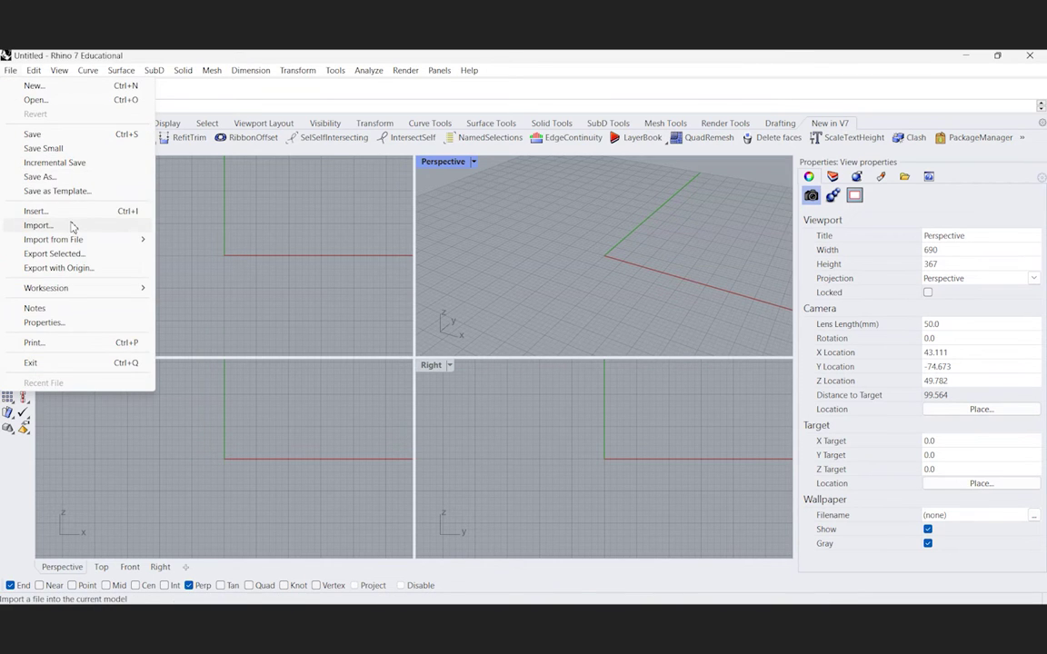
click(63, 203)
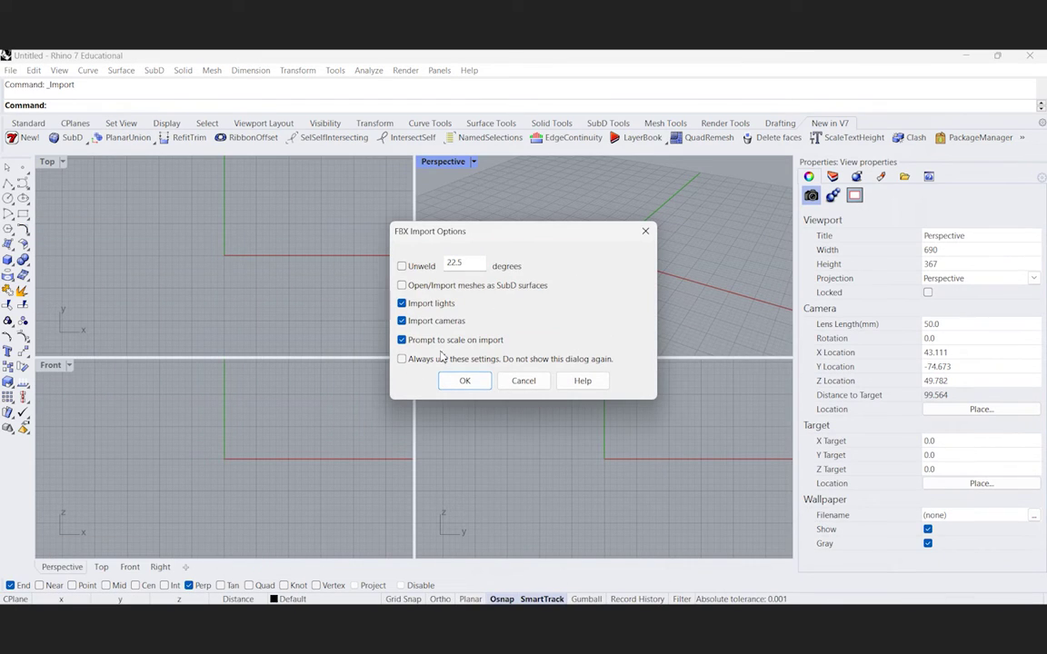
click(464, 381)
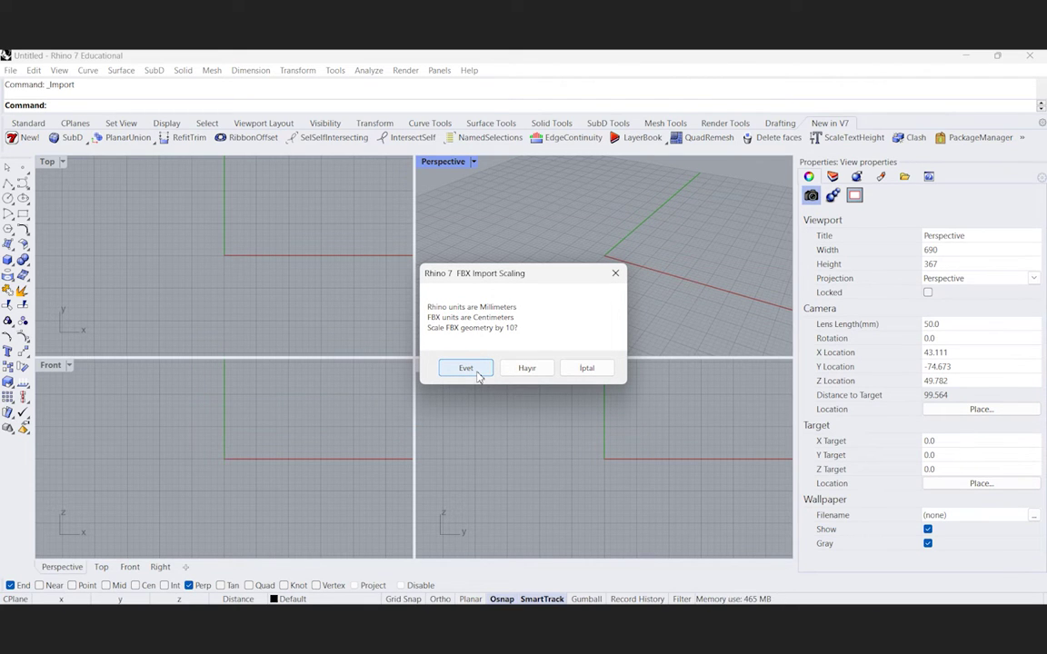
click(466, 369)
Zoom extents in Perspective with Rendered display, then frame the model in the Right view.
scroll(545, 398, down, 2)
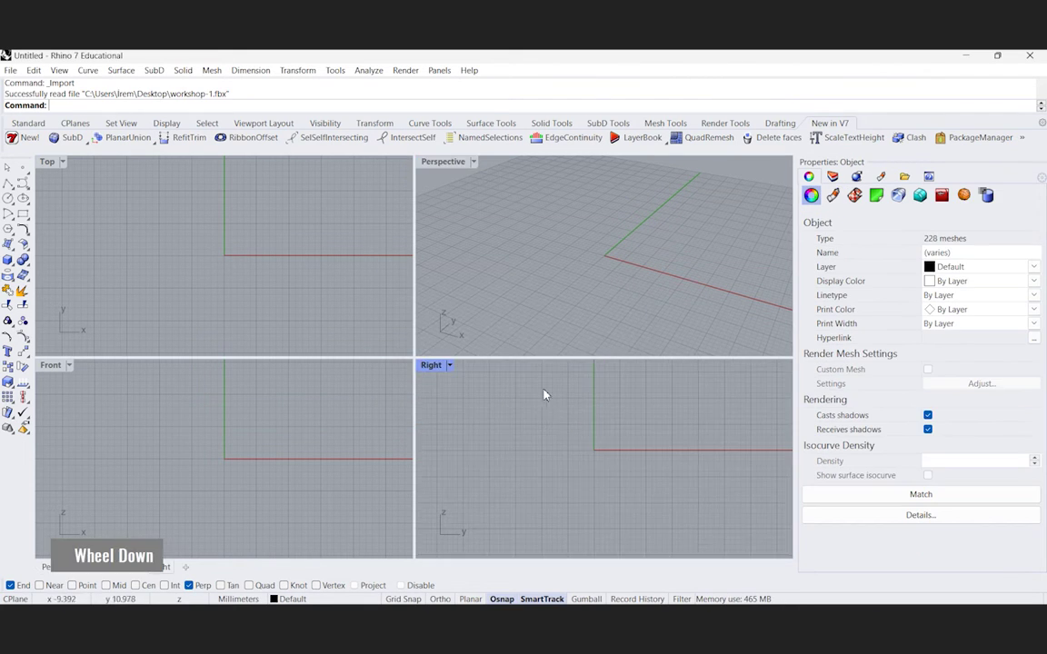
middle_click(540, 233)
click(545, 218)
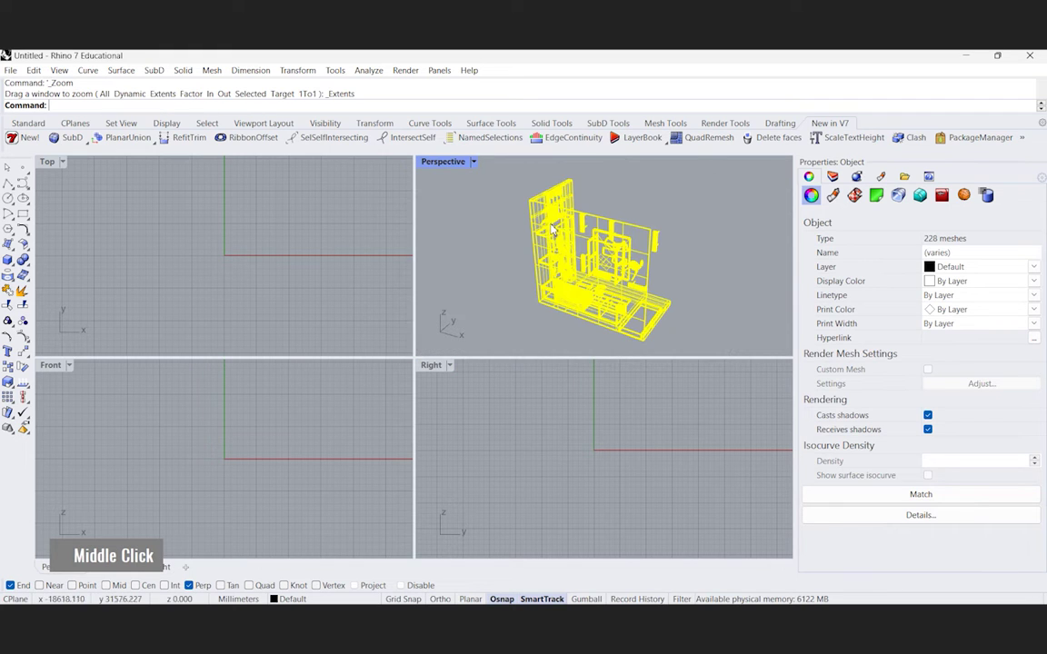
click(474, 162)
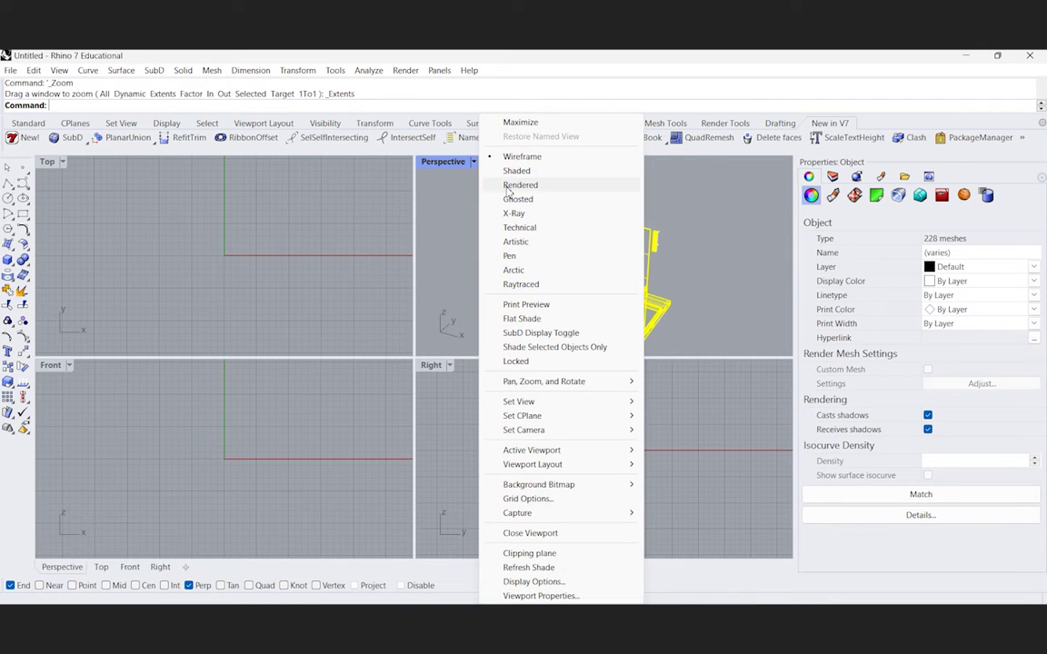
click(531, 185)
click(693, 340)
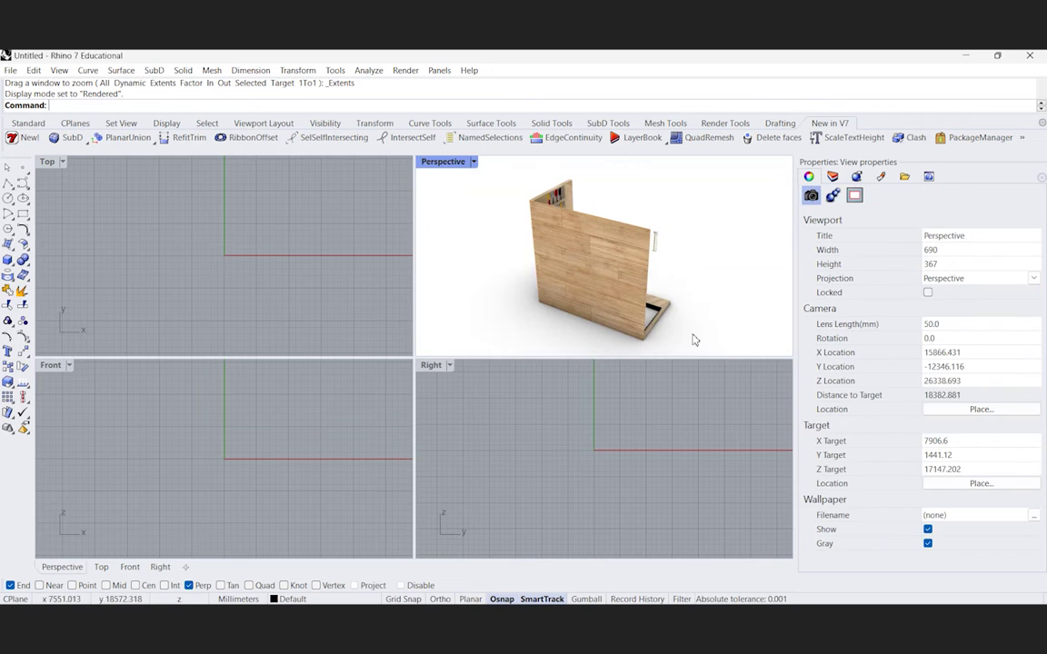
middle_click(546, 416)
click(561, 410)
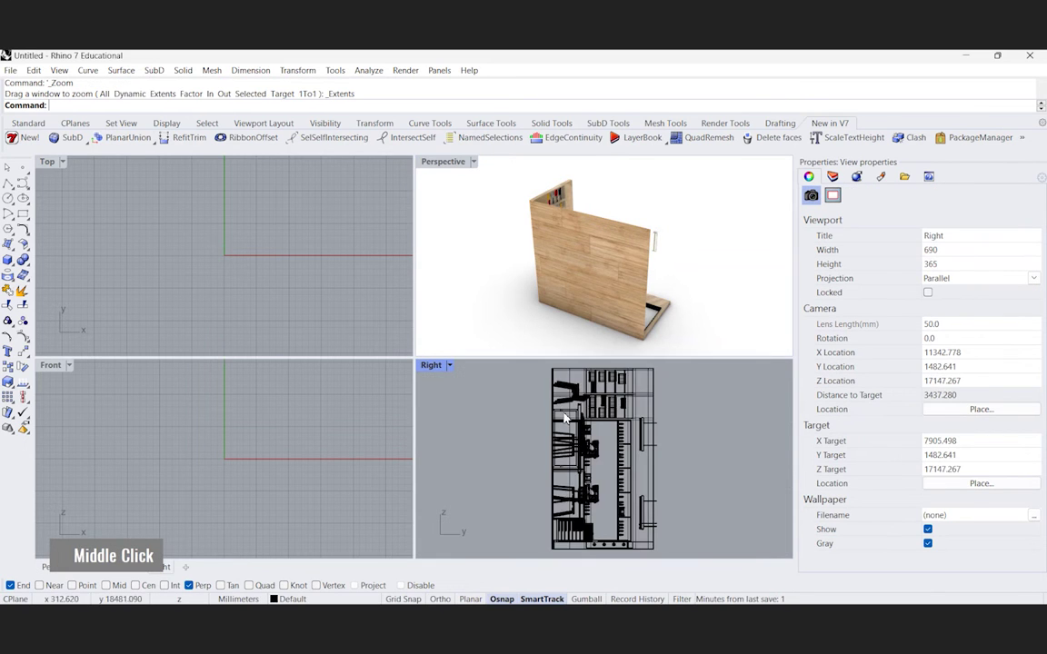
scroll(563, 447, down, 2)
scroll(563, 447, down, 1)
Rotate all of the room's meshes 90° so the workshop stands upright on its floor.
drag(525, 398, 527, 399)
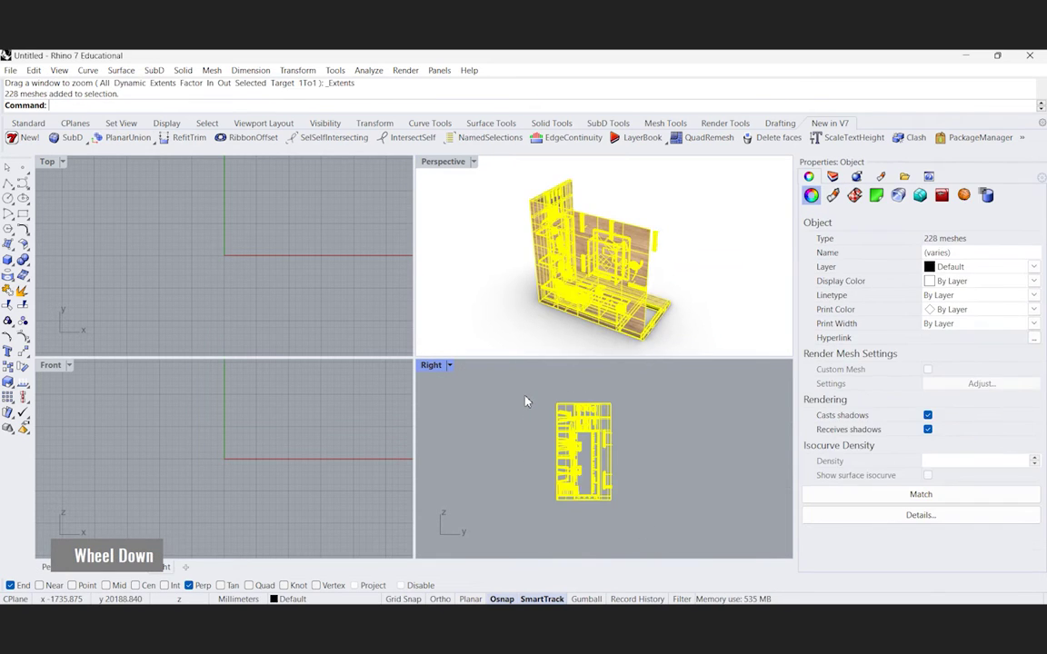
text(ro)
key(Return)
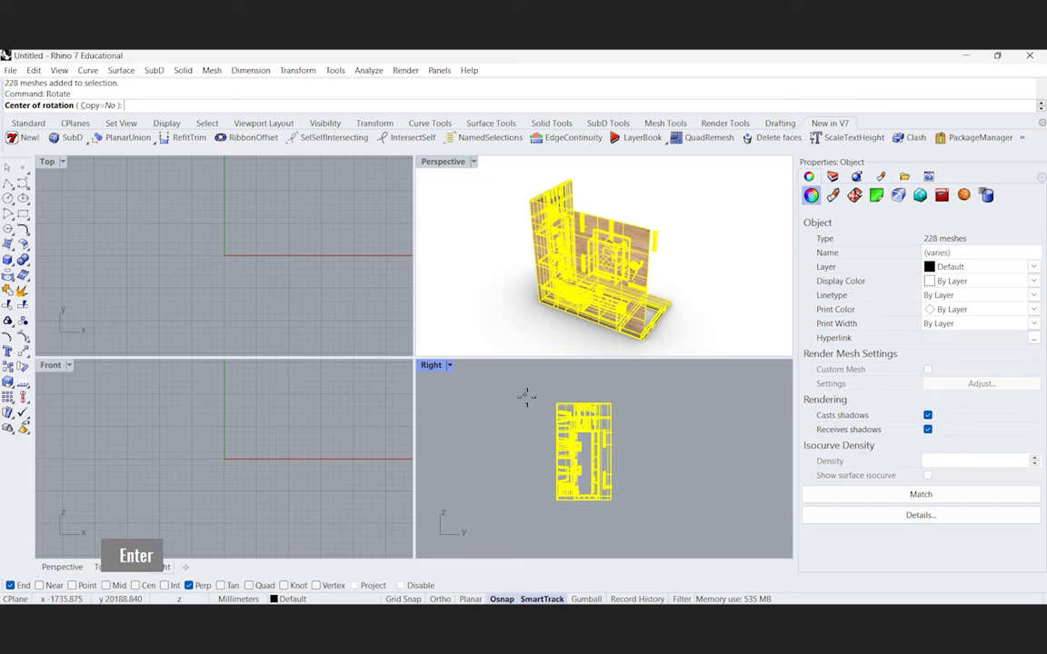
click(558, 502)
shift+click(565, 389)
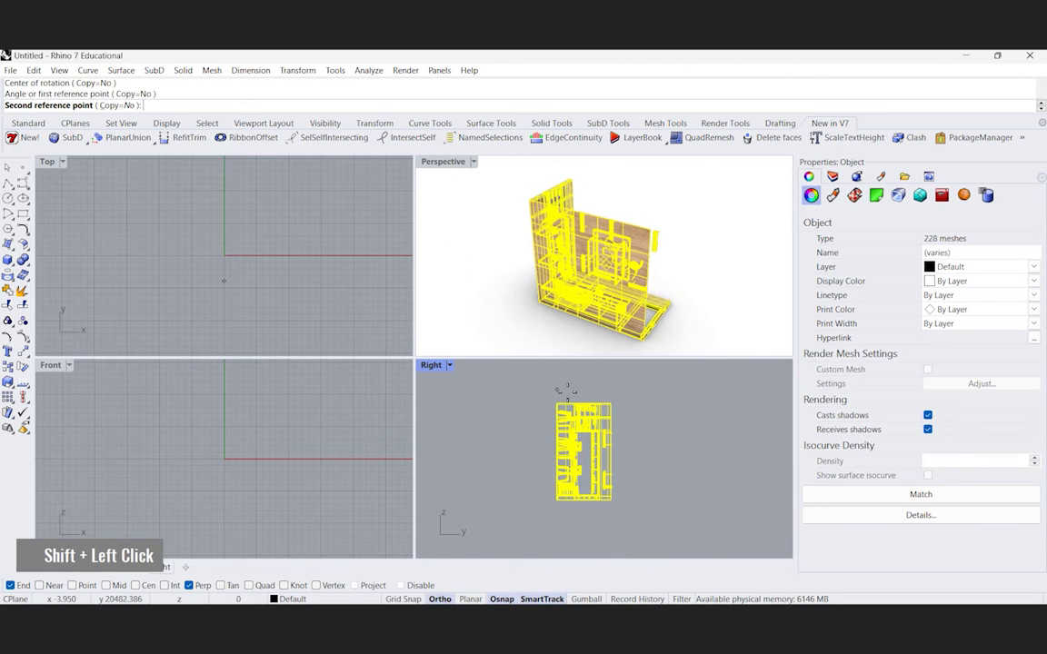
shift+click(454, 502)
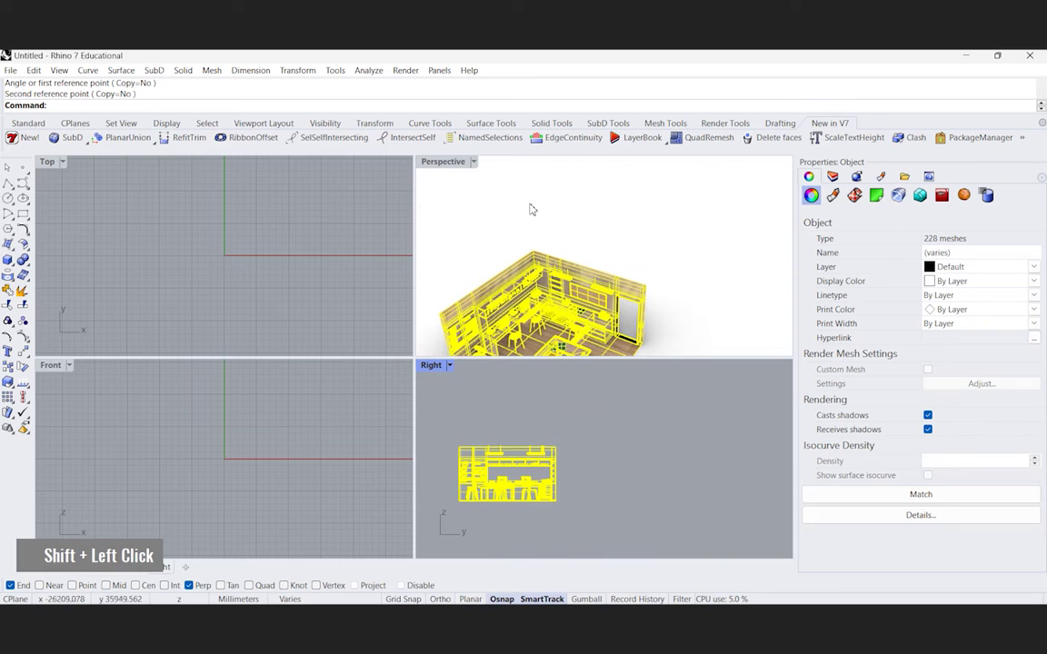
Clear the selection, then make the Perspective viewport taller and wider and orbit the room.
scroll(532, 209, down, 5)
key(Escape)
scroll(568, 314, up, 8)
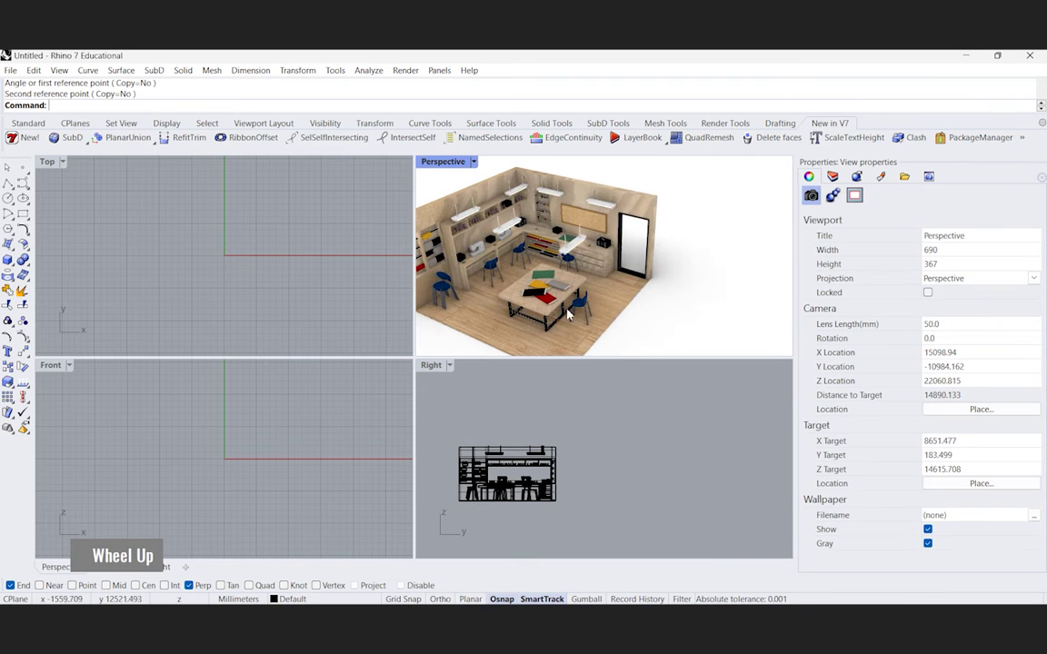
drag(420, 393, 421, 455)
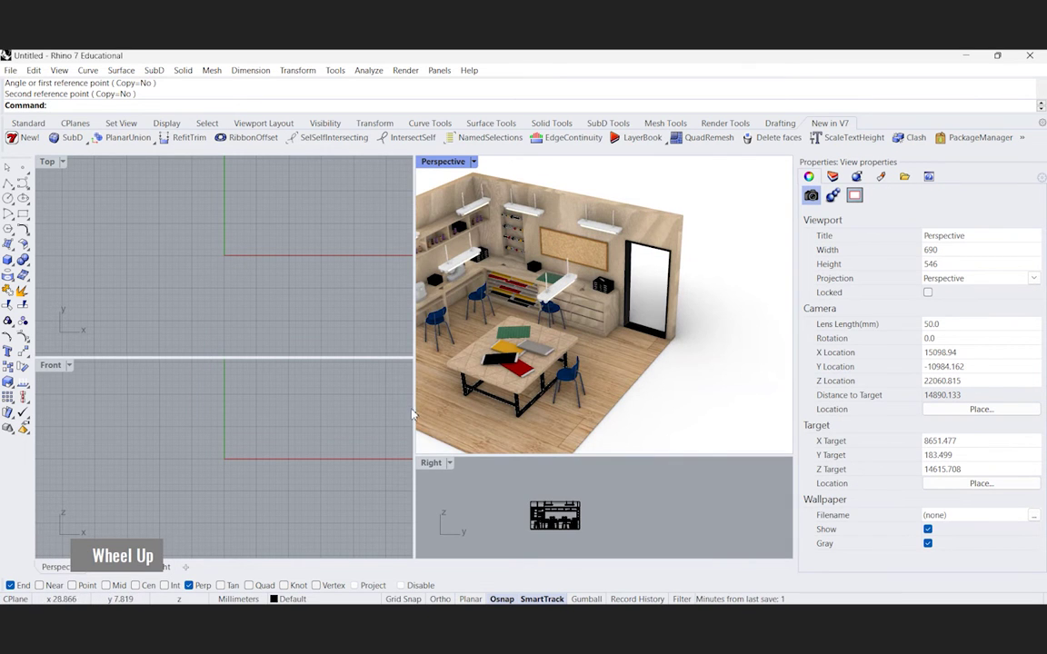
drag(414, 409, 165, 408)
scroll(680, 320, down, 4)
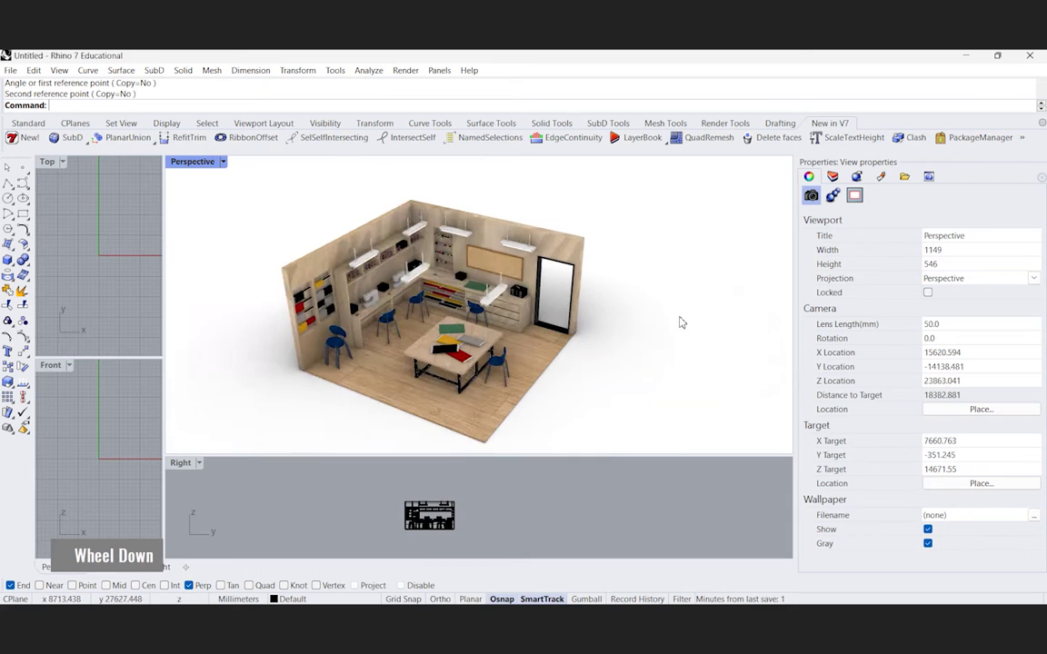
right_drag(622, 344, 602, 323)
scroll(462, 340, up, 5)
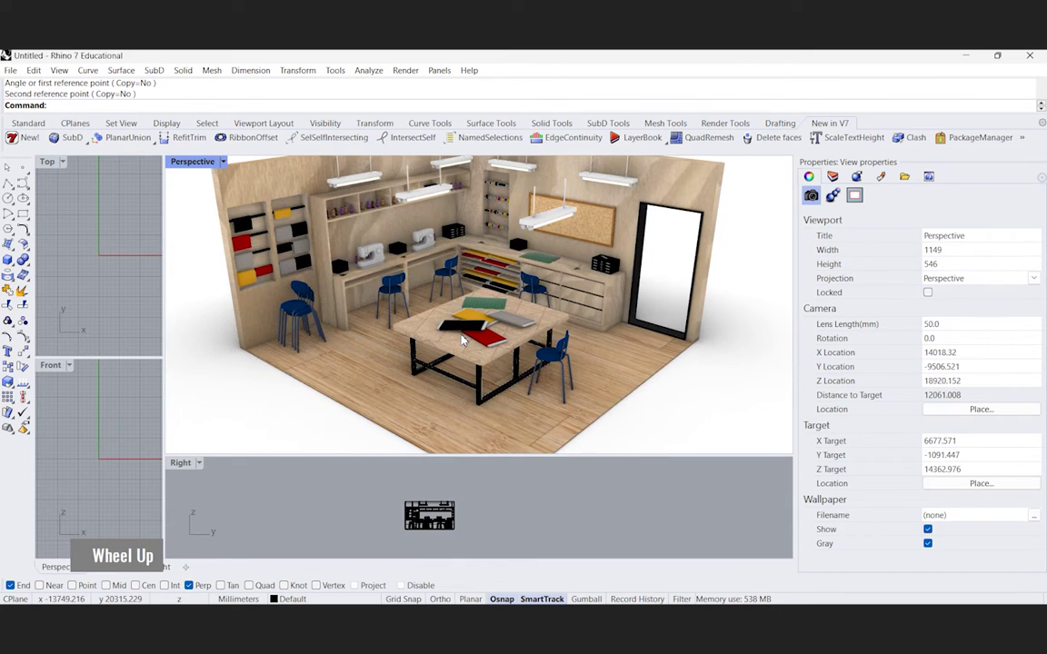
scroll(462, 340, up, 2)
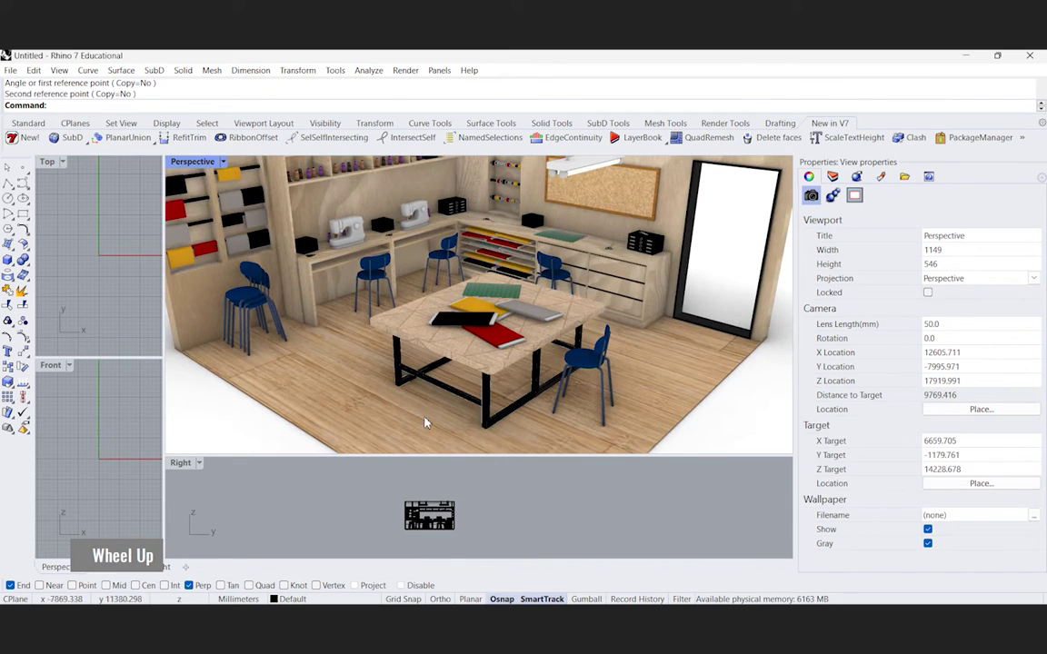
scroll(418, 372, down, 3)
Set the worktable's texture mapping repeat to 3 for U, V and W.
click(418, 373)
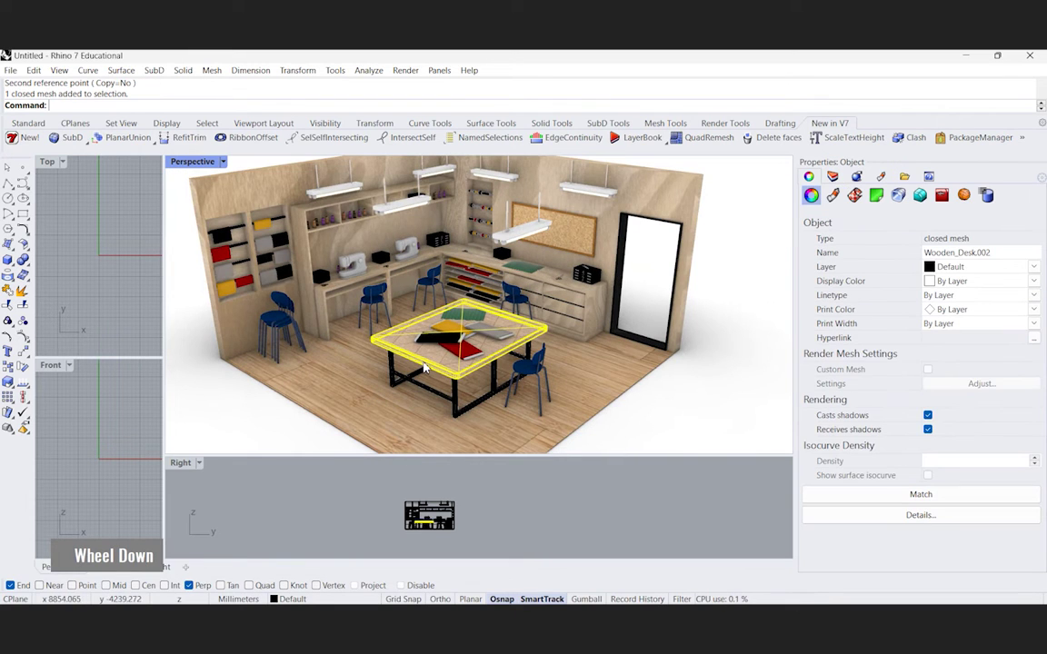
click(855, 196)
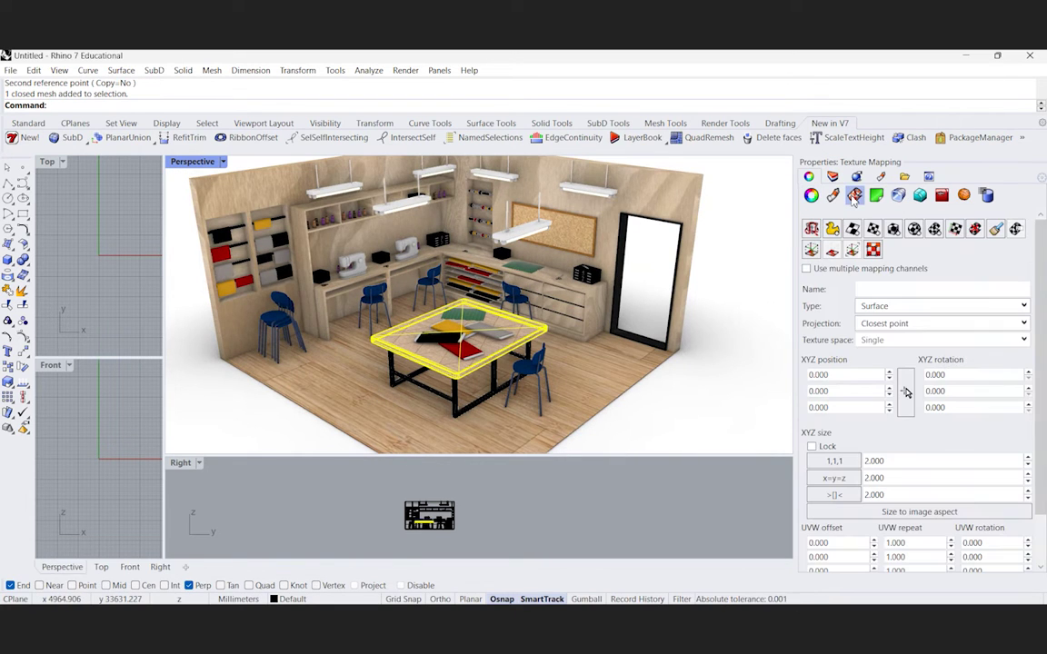
scroll(931, 310, down, 2)
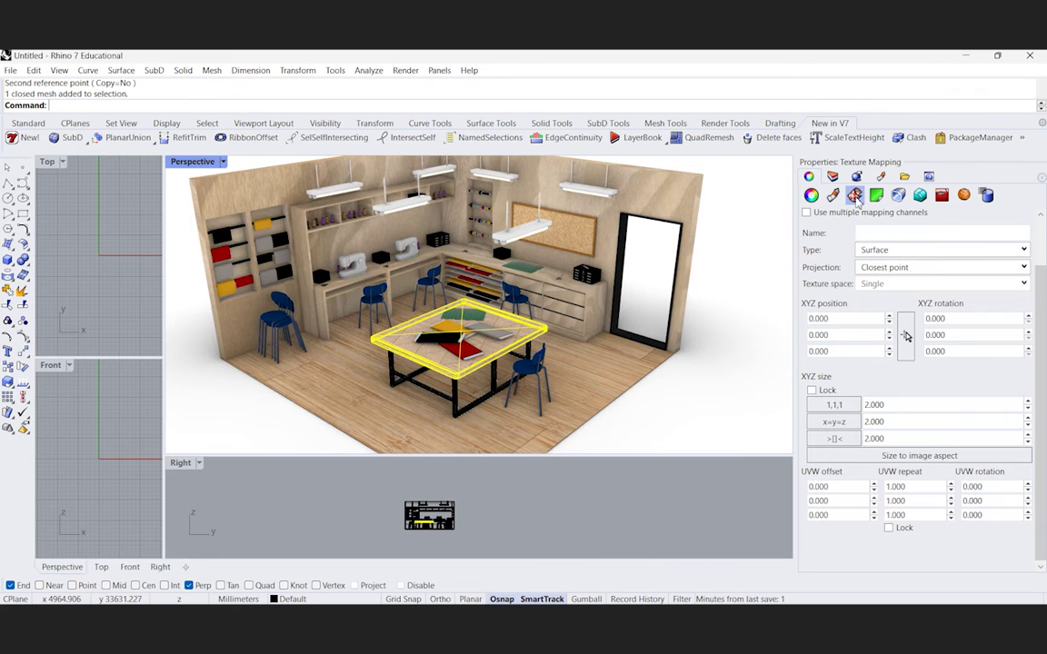
text(3)
key(Return)
click(917, 501)
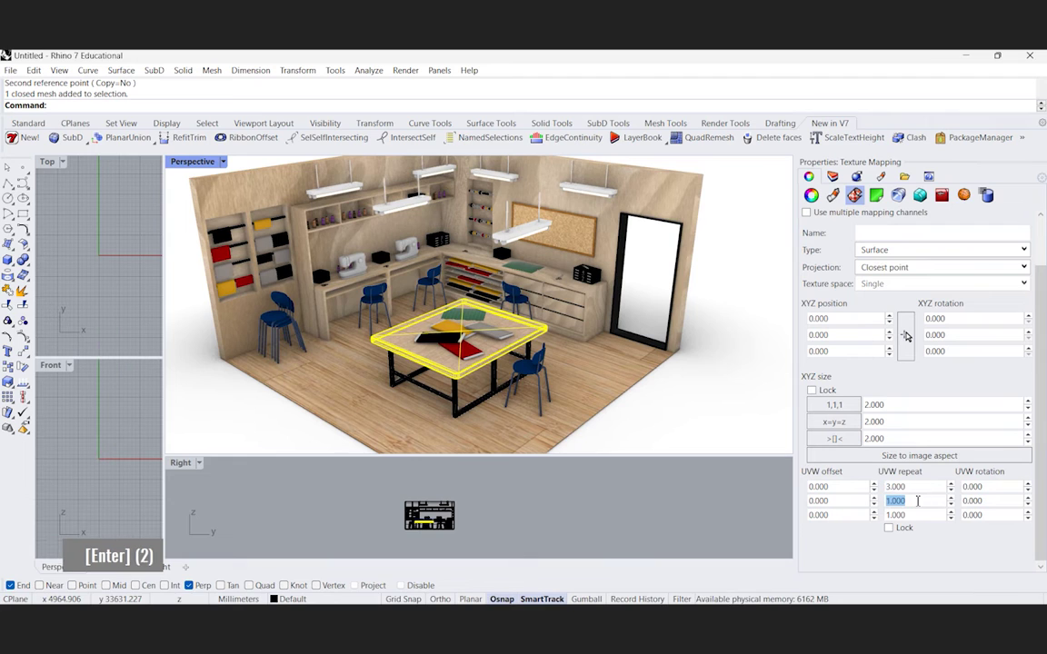
text(3)
click(916, 515)
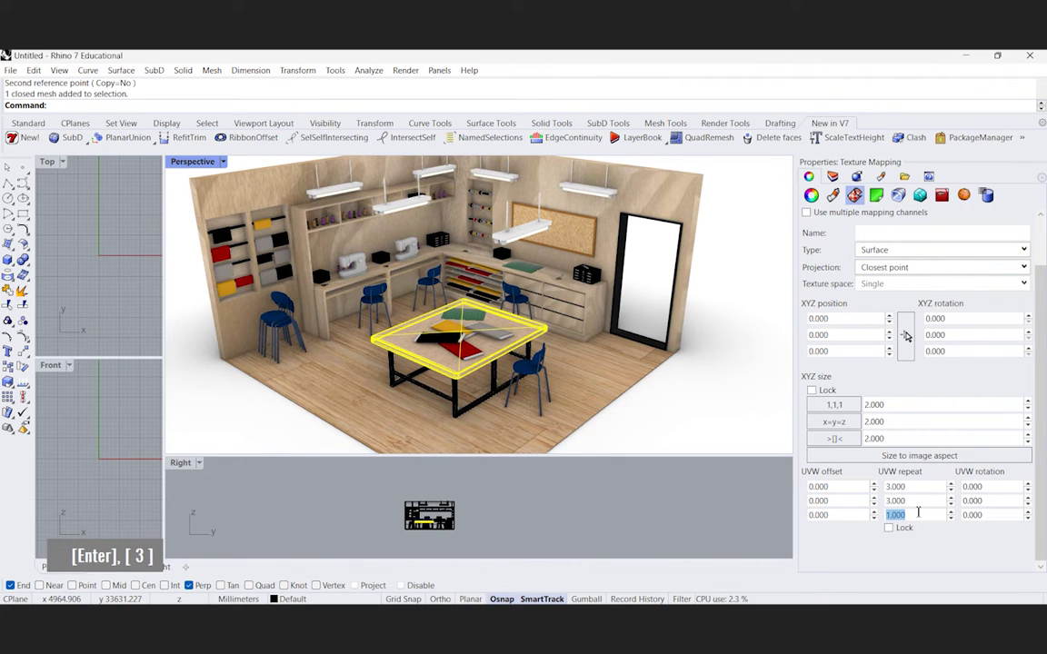
text(3)
key(Return)
click(638, 445)
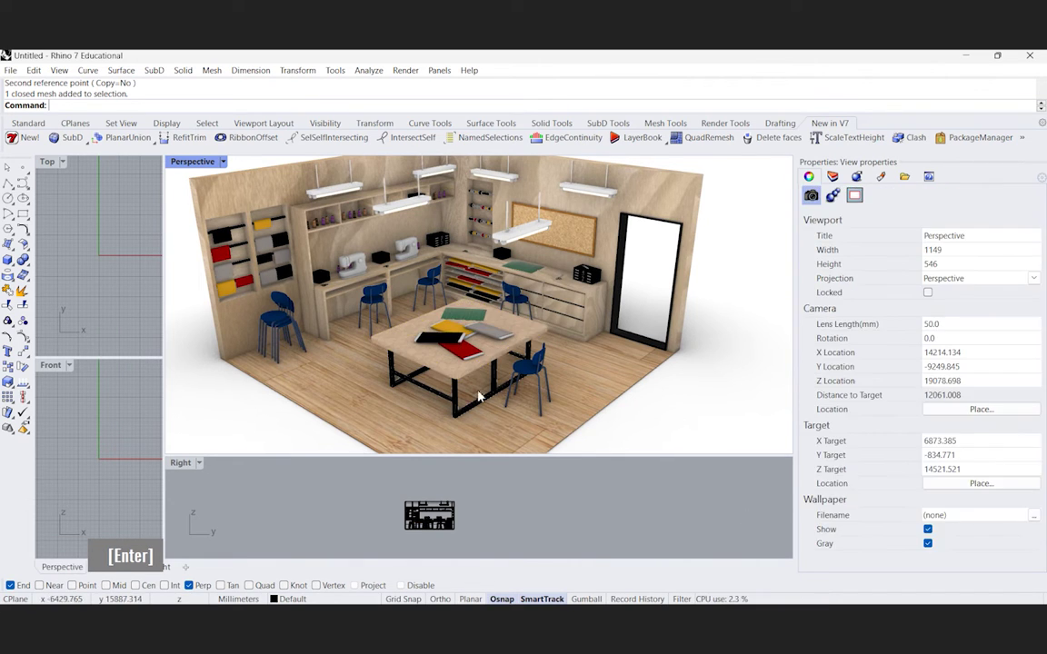
Set the wooden floor's texture repeat to 5 for U and V.
click(401, 416)
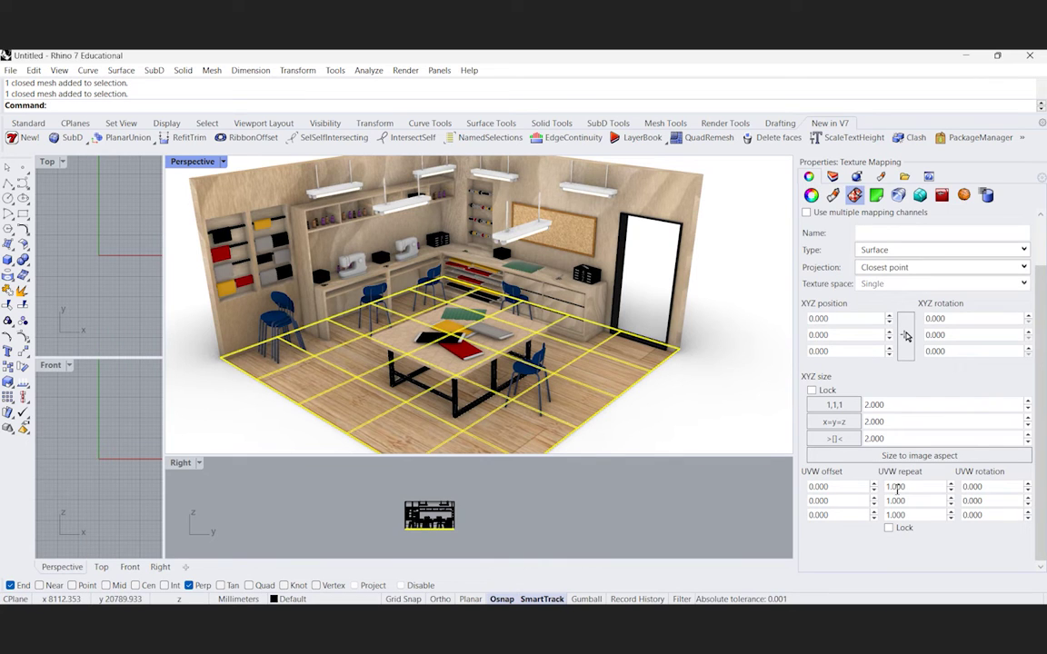
text(5)
key(Return)
click(916, 500)
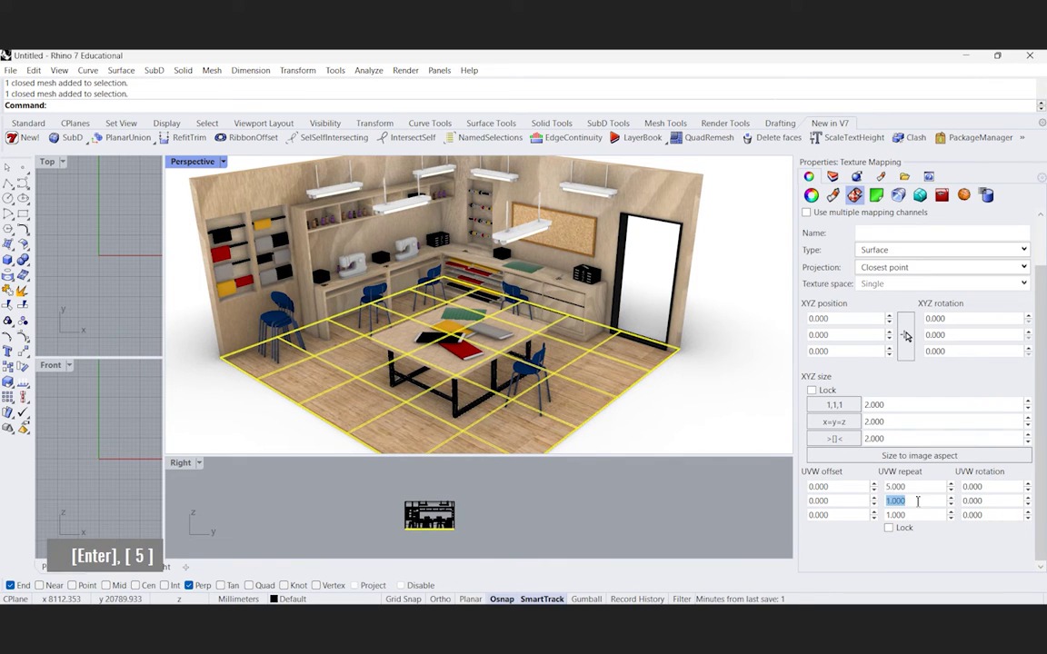
text(5)
key(Return)
click(750, 426)
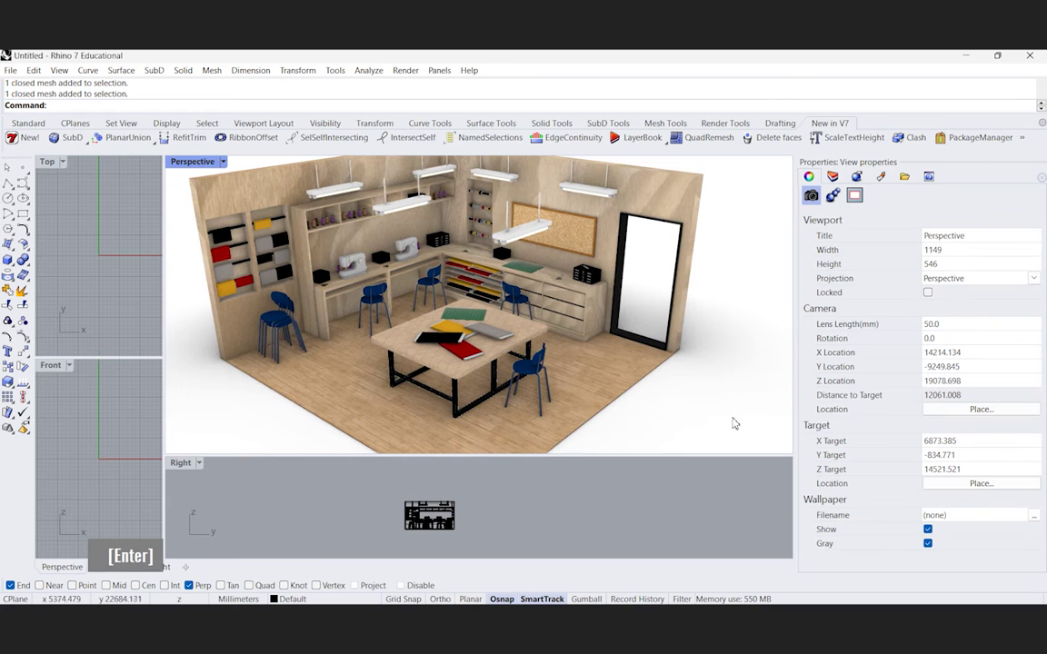
Set the drawer and shelf counter cabinet's texture repeat to 3 horizontally and vertically.
click(565, 316)
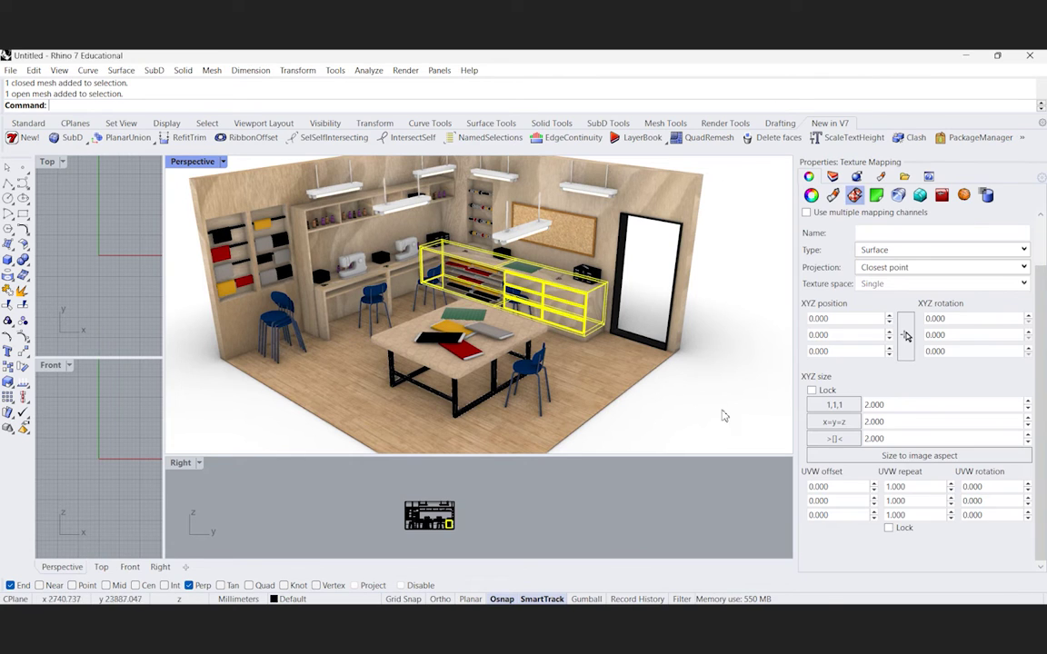
text(3)
key(Return)
click(919, 501)
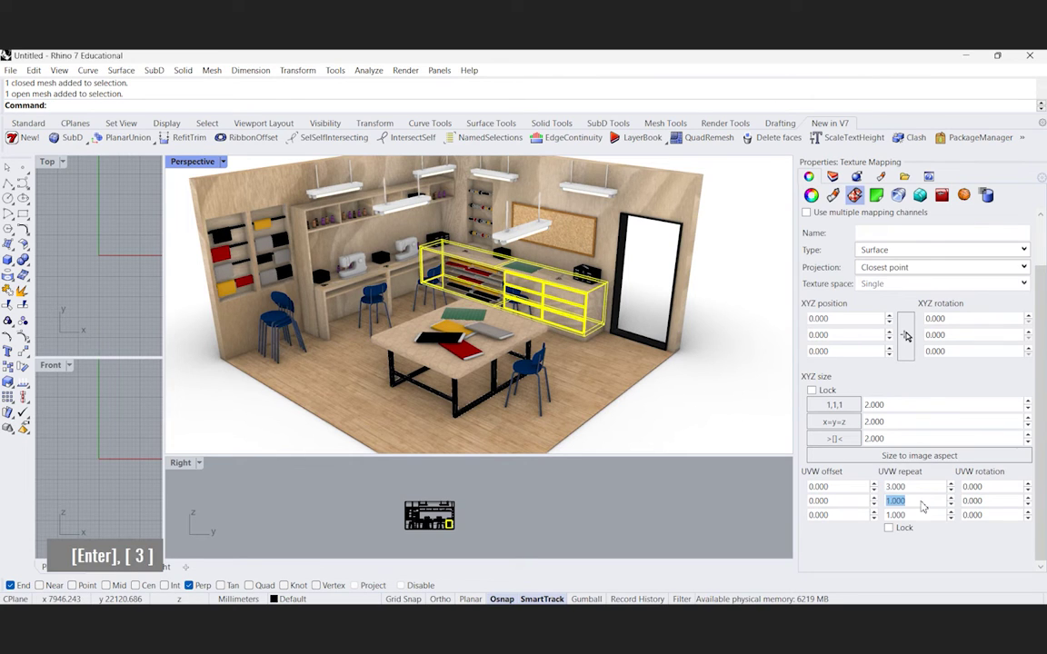
text(3)
key(Return)
click(765, 422)
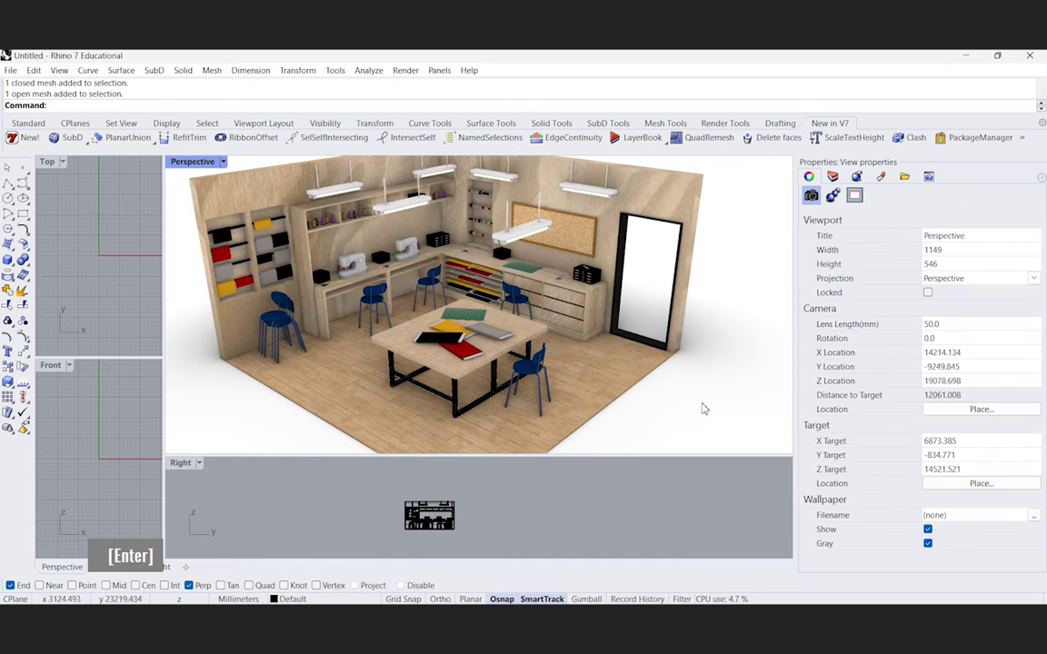
Set the walls and shelves meshes' texture repeat to 3 horizontally and vertically.
key(Return)
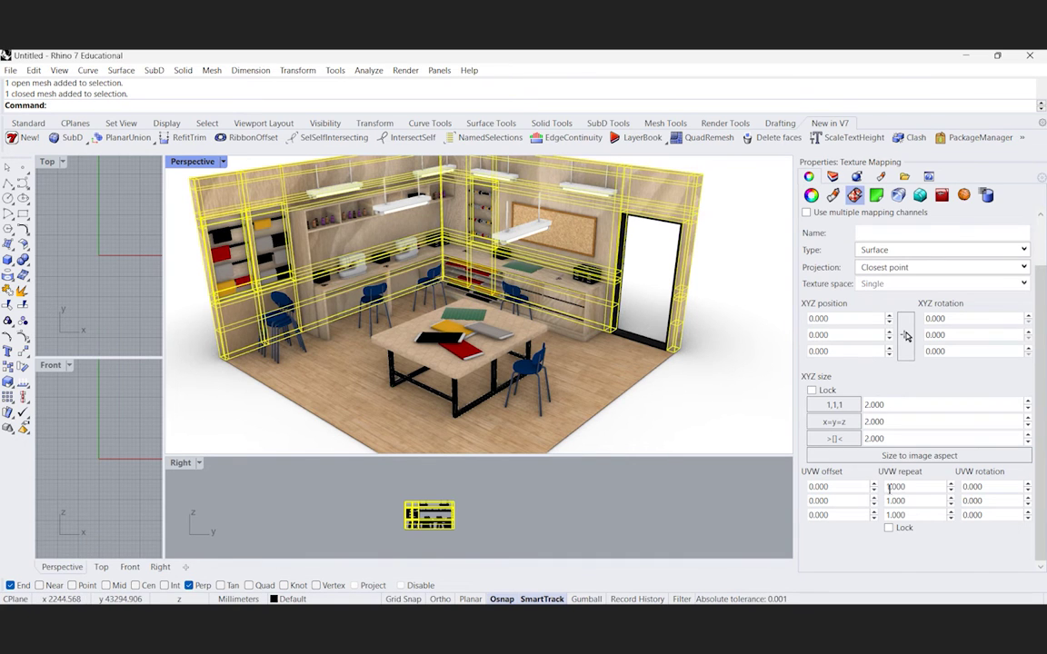
text(3)
key(Return)
text(3)
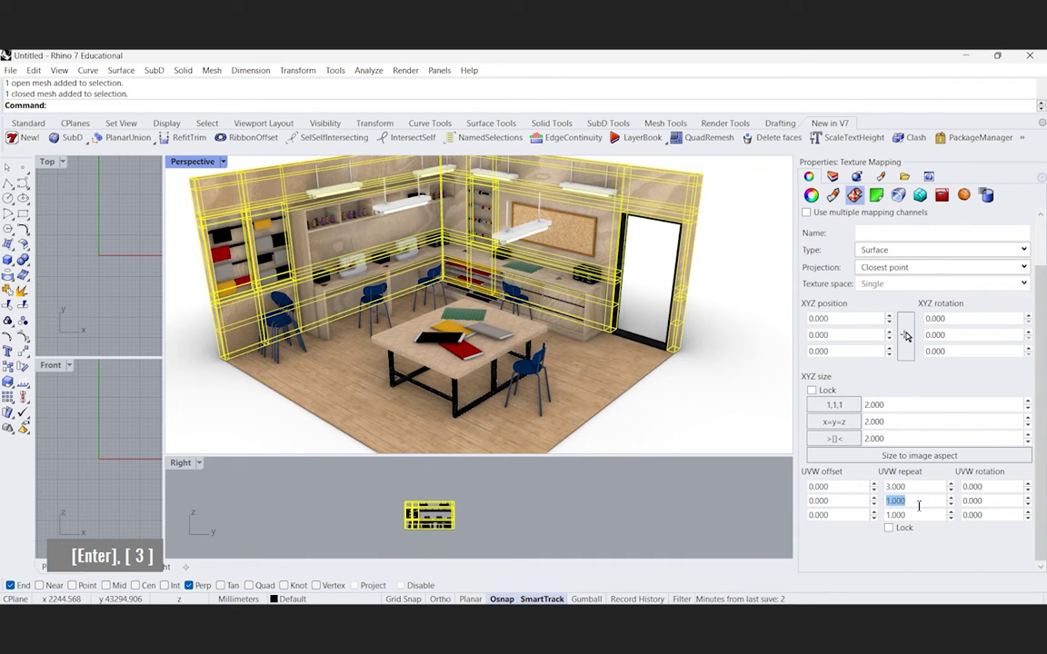
key(Return)
click(916, 514)
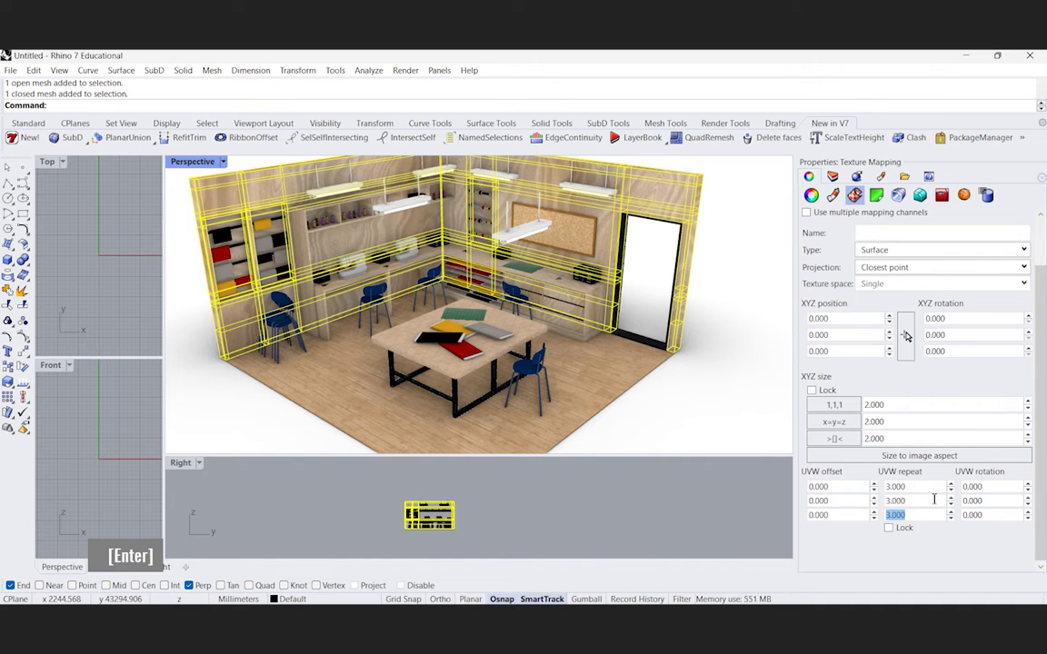
click(724, 437)
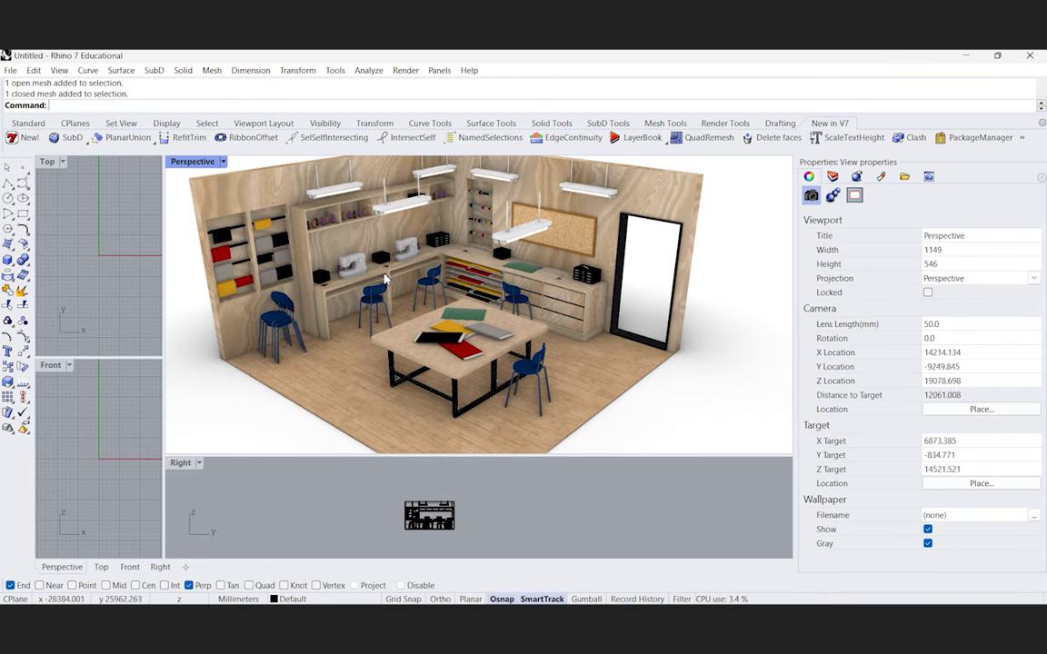
Show the Right view in Rendered mode and enlarge it by shrinking the Perspective view.
scroll(482, 315, down, 3)
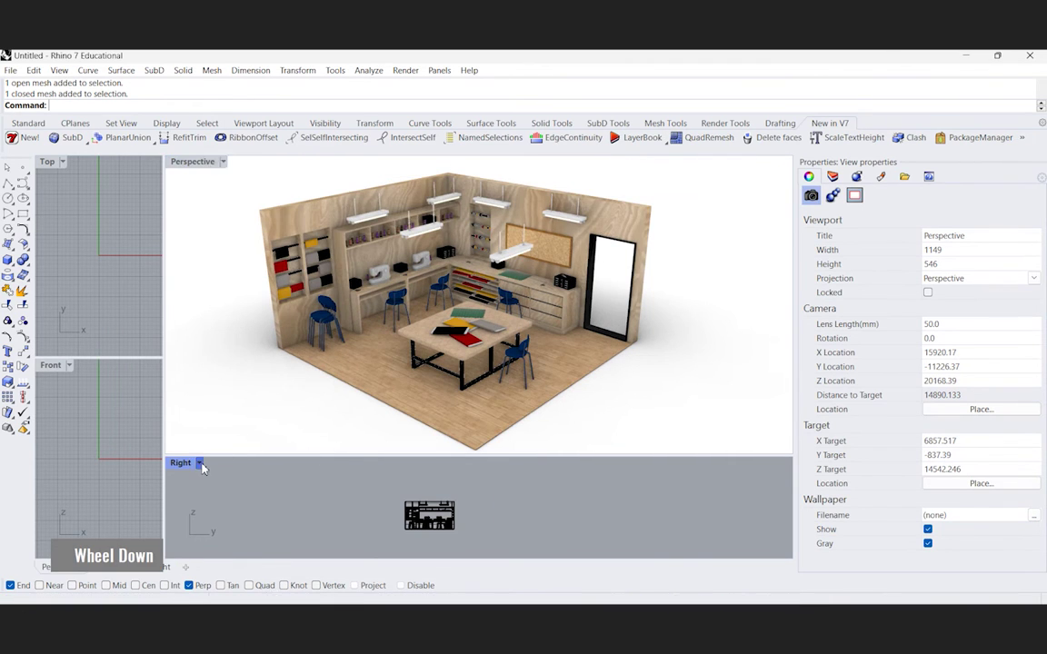
click(199, 464)
click(246, 184)
scroll(432, 525, up, 4)
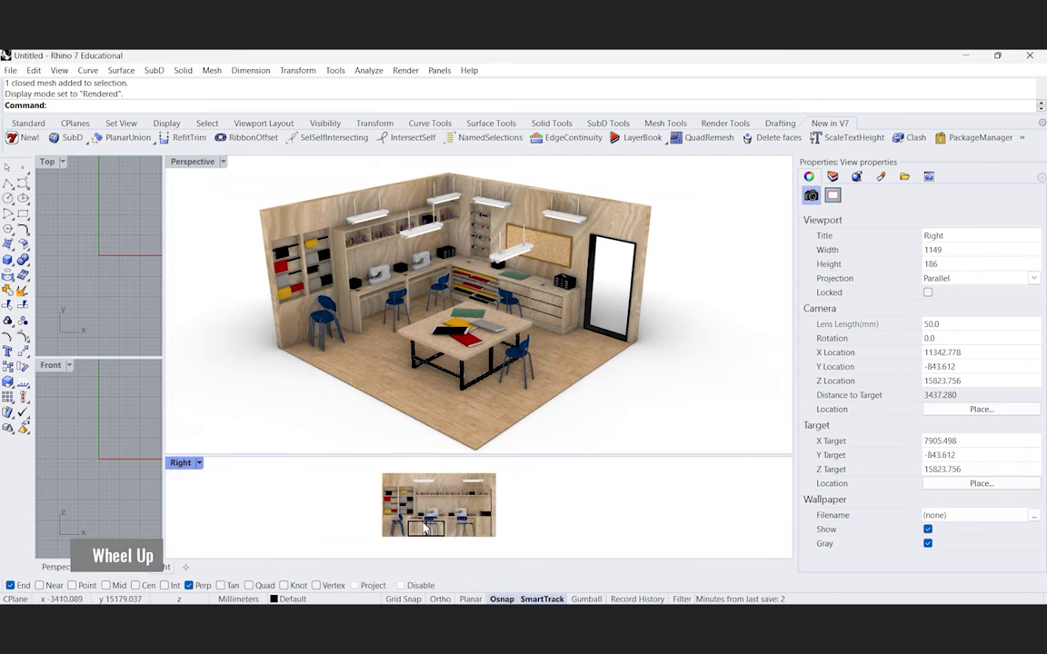
drag(682, 459, 720, 331)
Switch both the Perspective and Right viewports to Shaded display.
scroll(558, 470, down, 3)
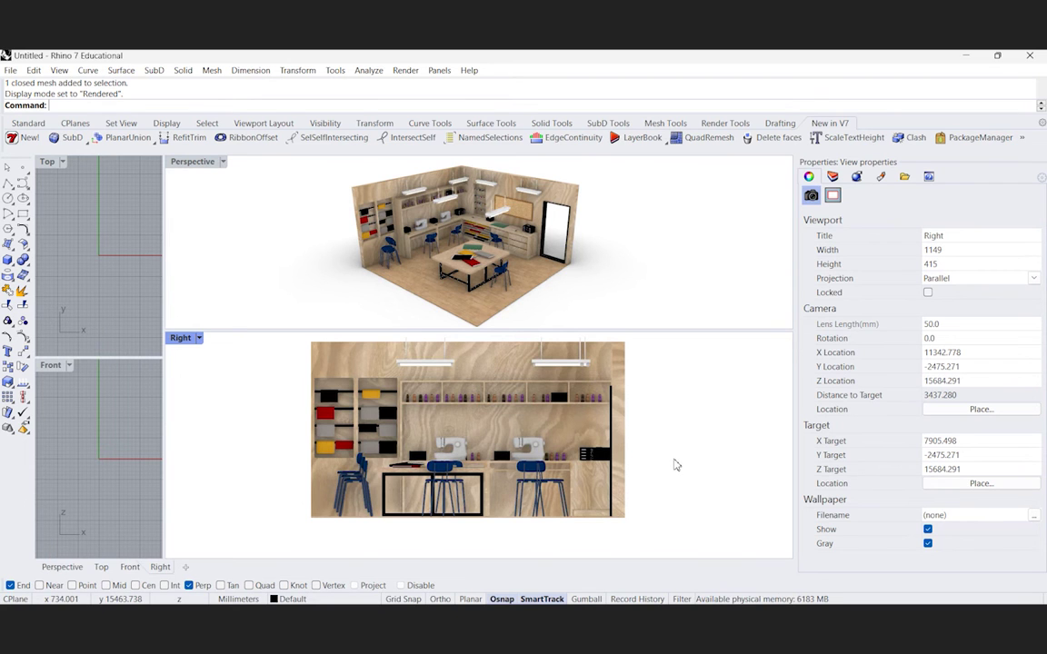
click(224, 162)
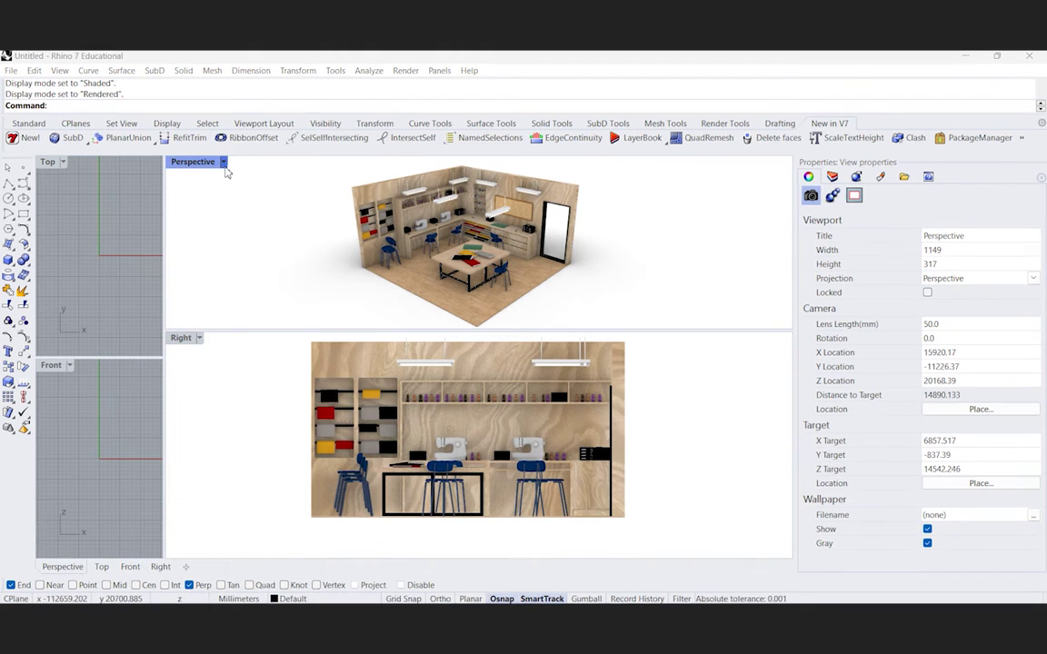
click(266, 171)
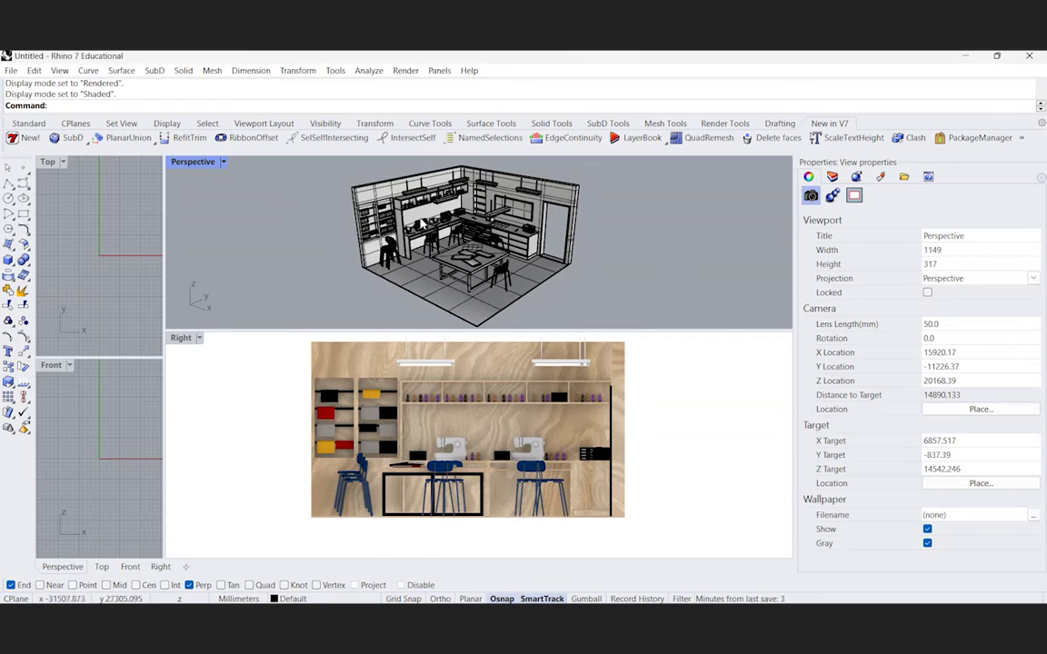
scroll(443, 275, up, 4)
scroll(436, 275, up, 3)
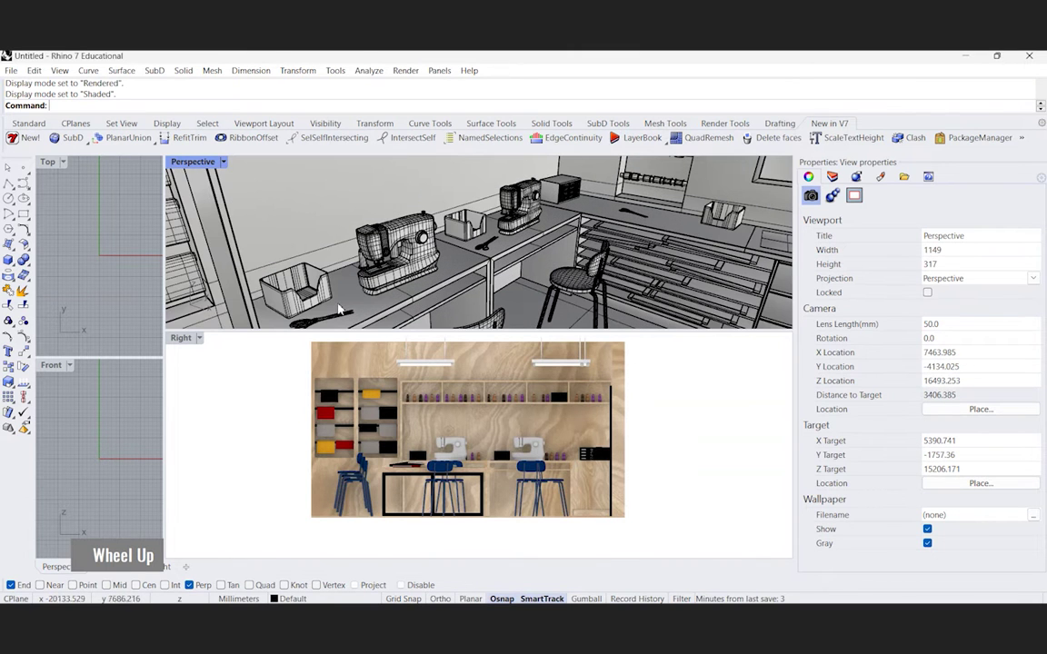
scroll(406, 239, down, 2)
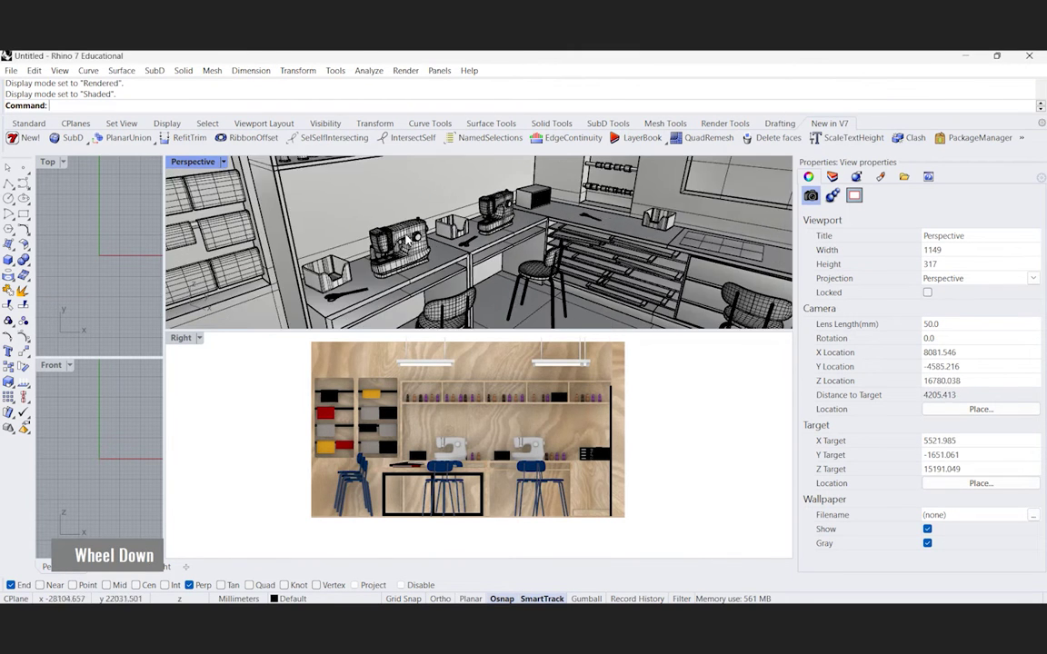
scroll(407, 242, down, 12)
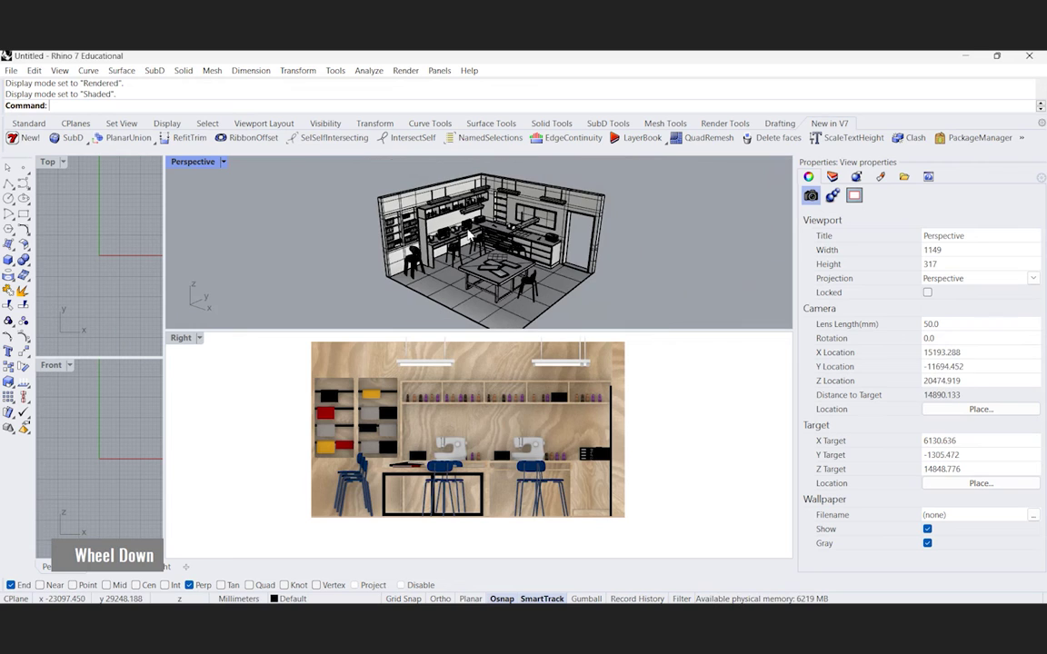
click(186, 338)
click(242, 171)
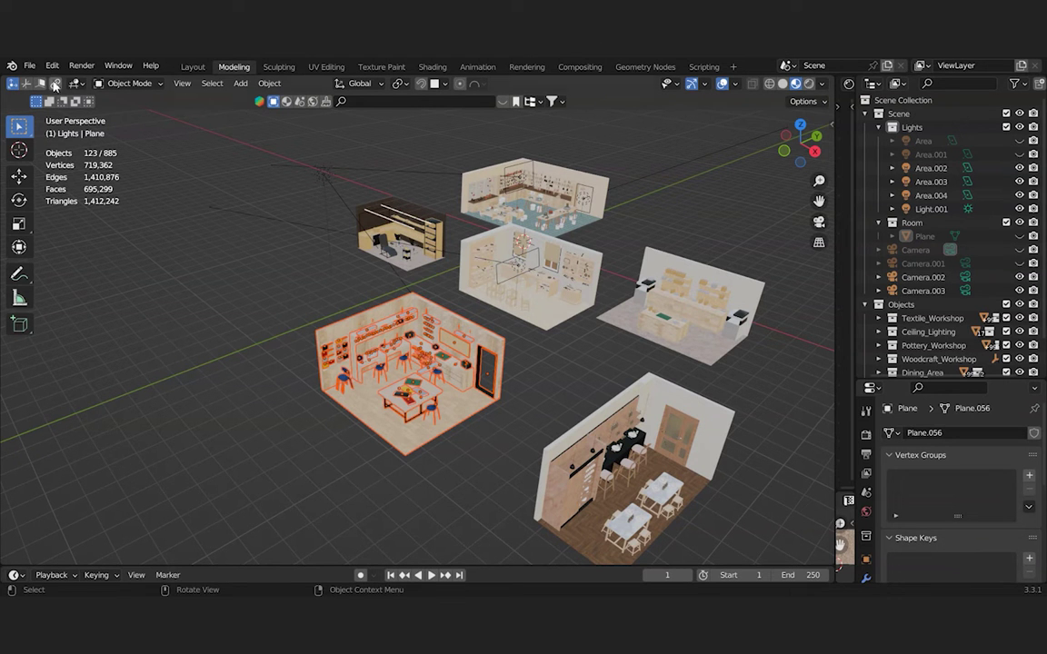
Export the selected room in COLLADA format as 3d-mid-poly-WorkshopSetups-Scene.dae.
click(33, 68)
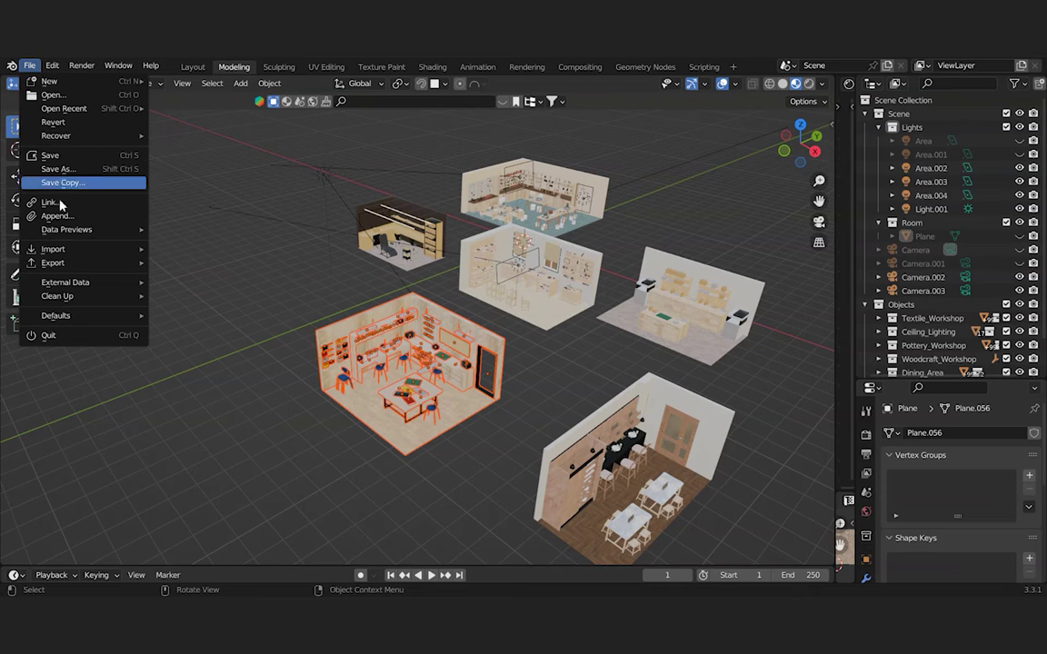
mouse_move(91, 263)
click(179, 264)
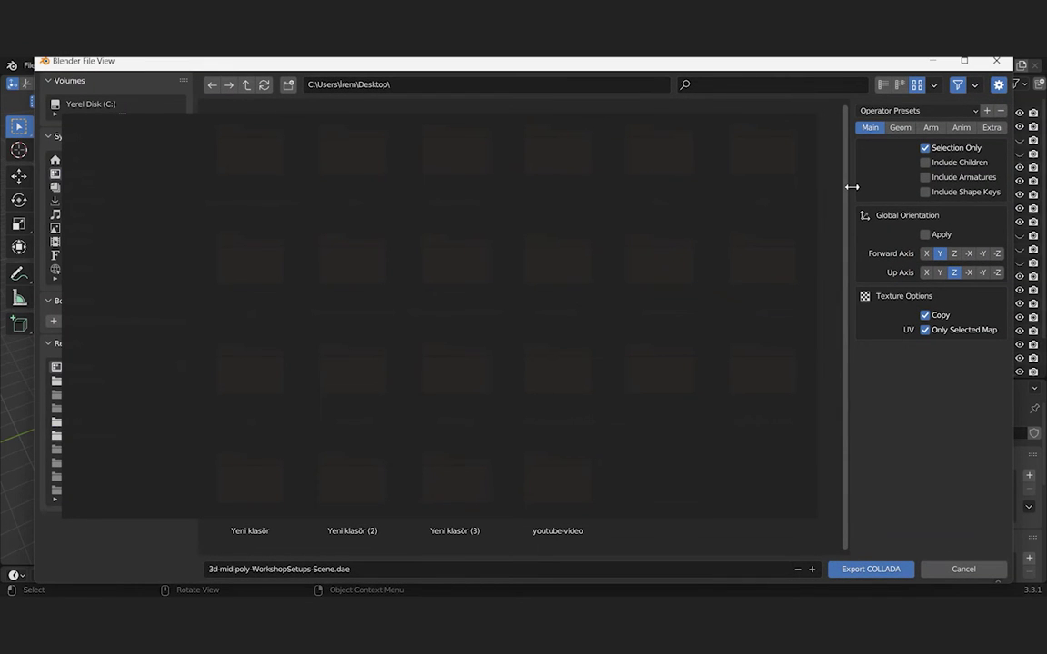
drag(852, 186, 755, 187)
click(831, 127)
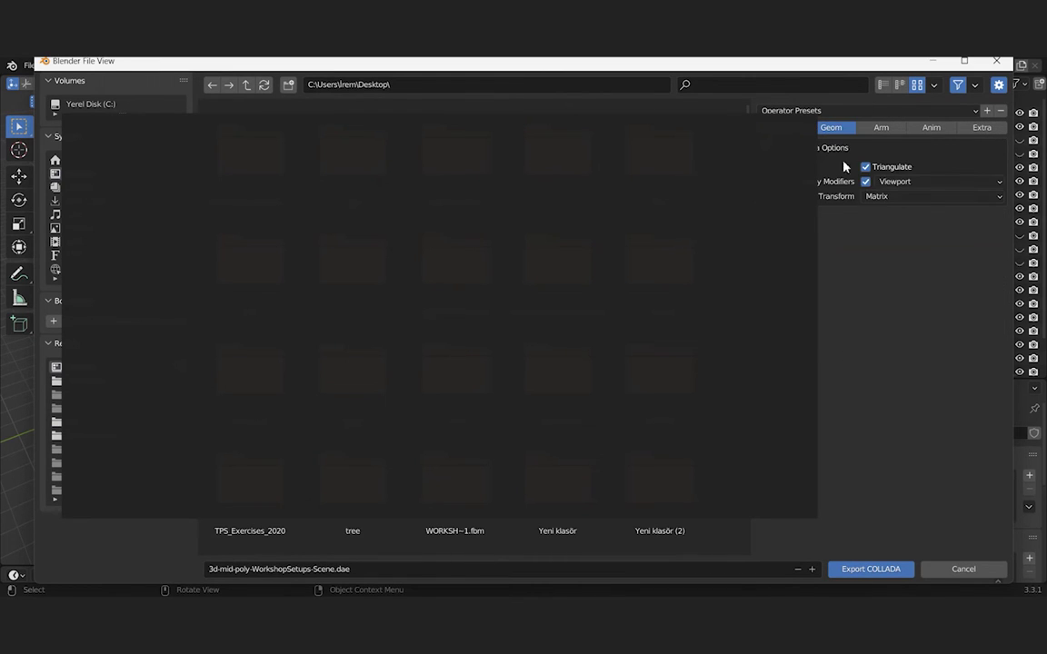
click(787, 127)
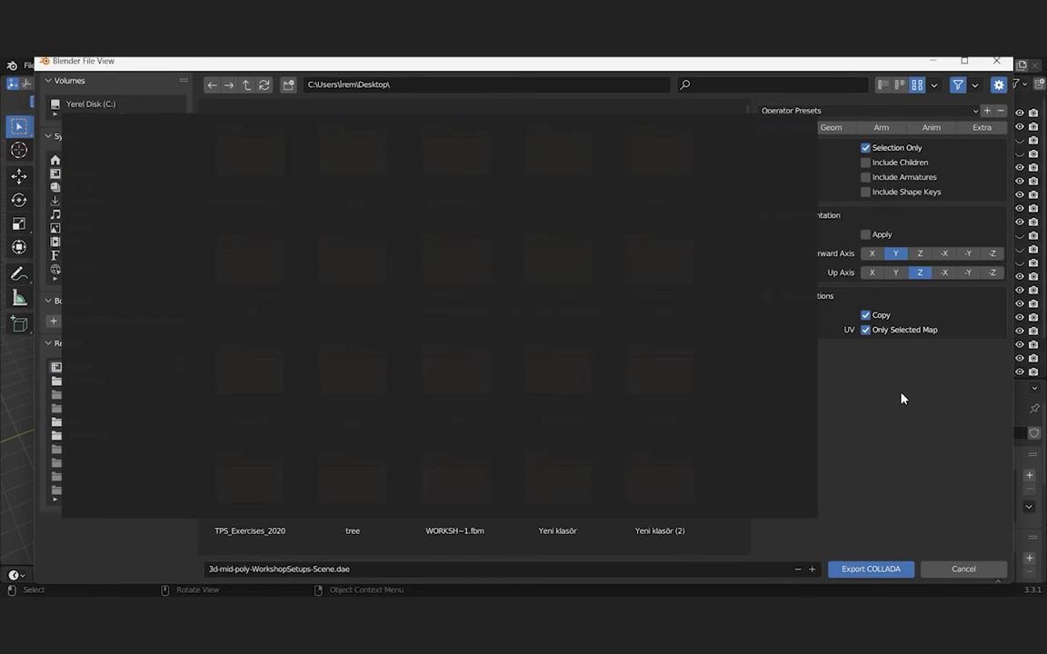
click(890, 575)
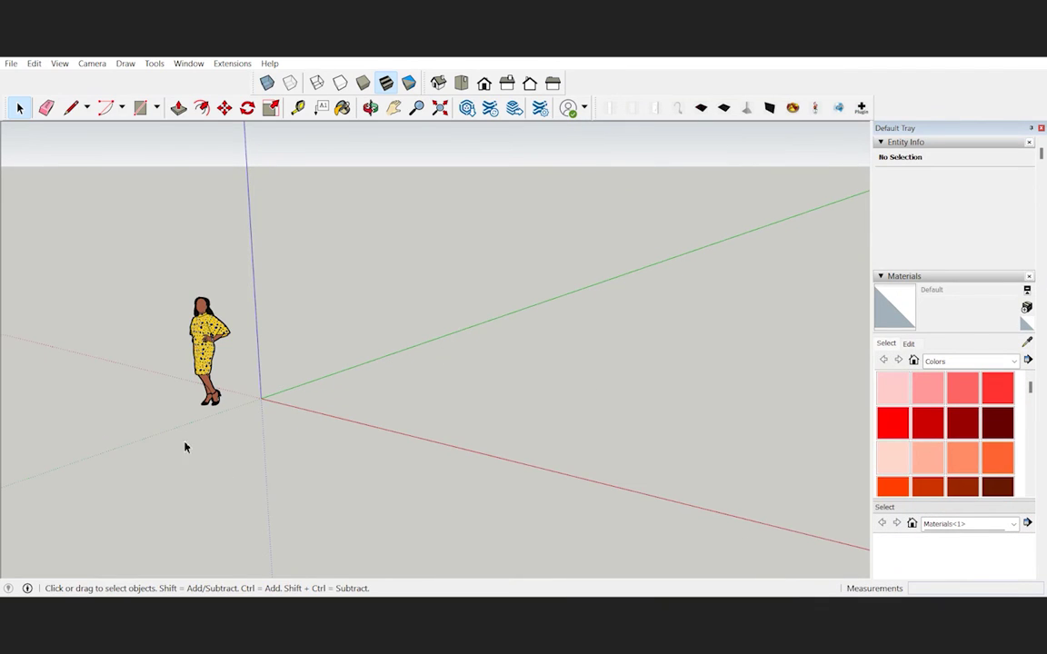
Import 3d-mid-poly-WorkshopSetups-Scene.dae into SketchUp using the COLLADA Files (*.dae) file type.
click(11, 64)
click(134, 287)
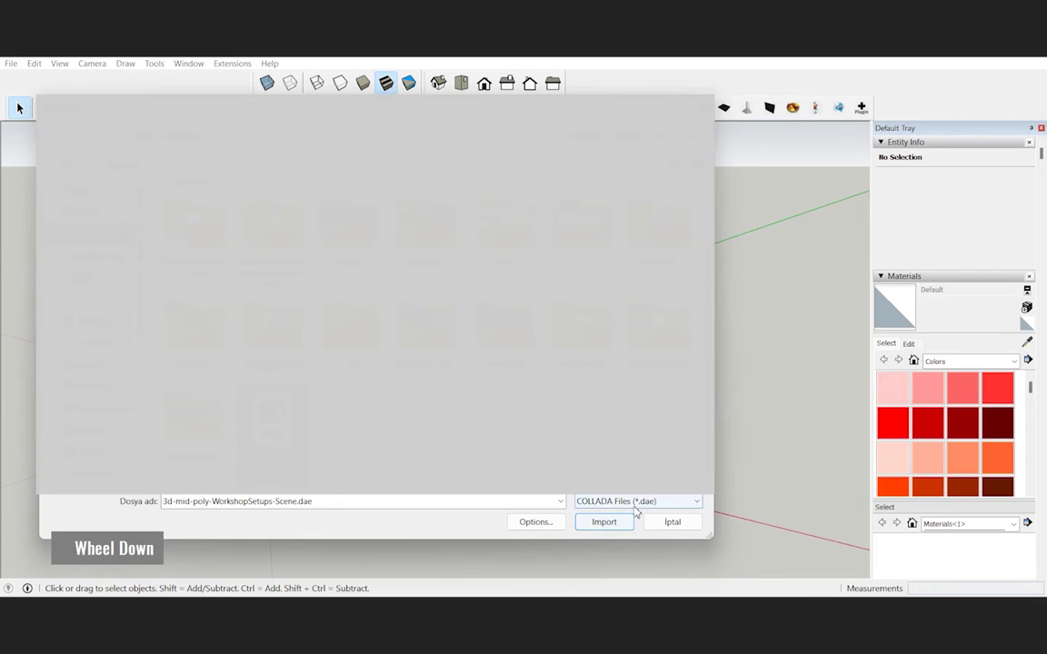
click(638, 501)
click(603, 521)
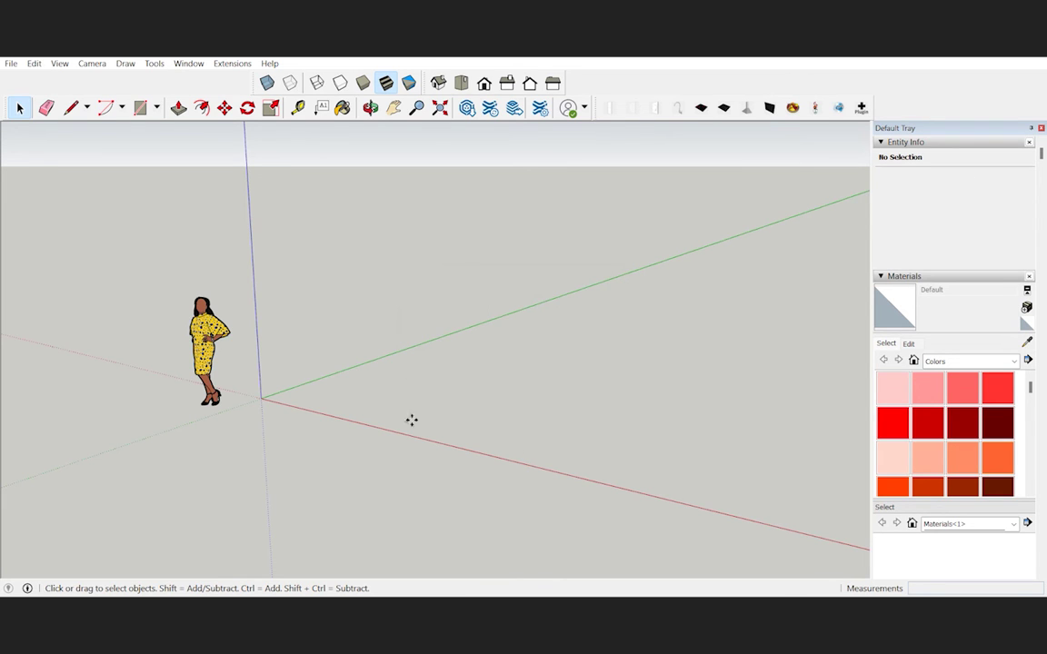
scroll(405, 341, down, 4)
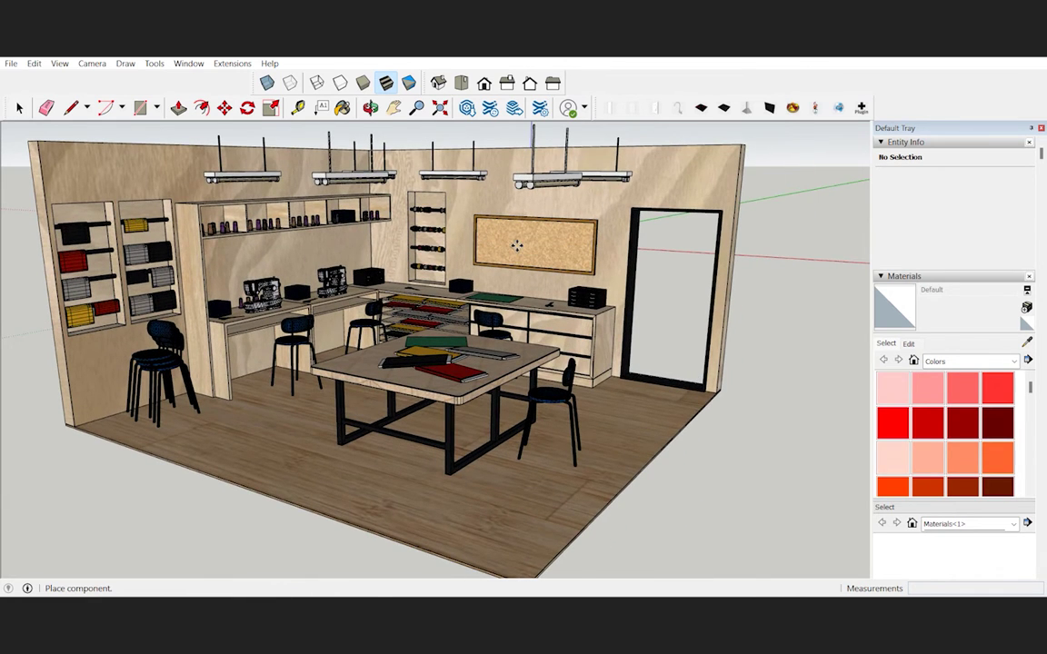
Place the imported room component, deselect it, and orbit and zoom toward the central table.
click(515, 246)
key(space)
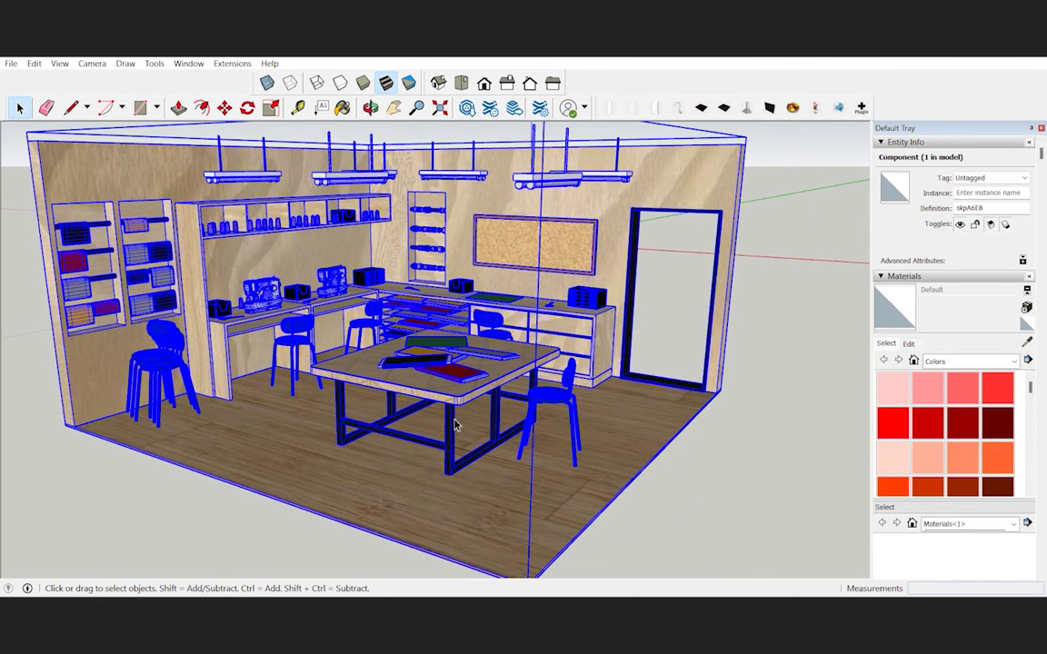
scroll(456, 426, down, 5)
click(653, 396)
middle_drag(639, 377, 575, 422)
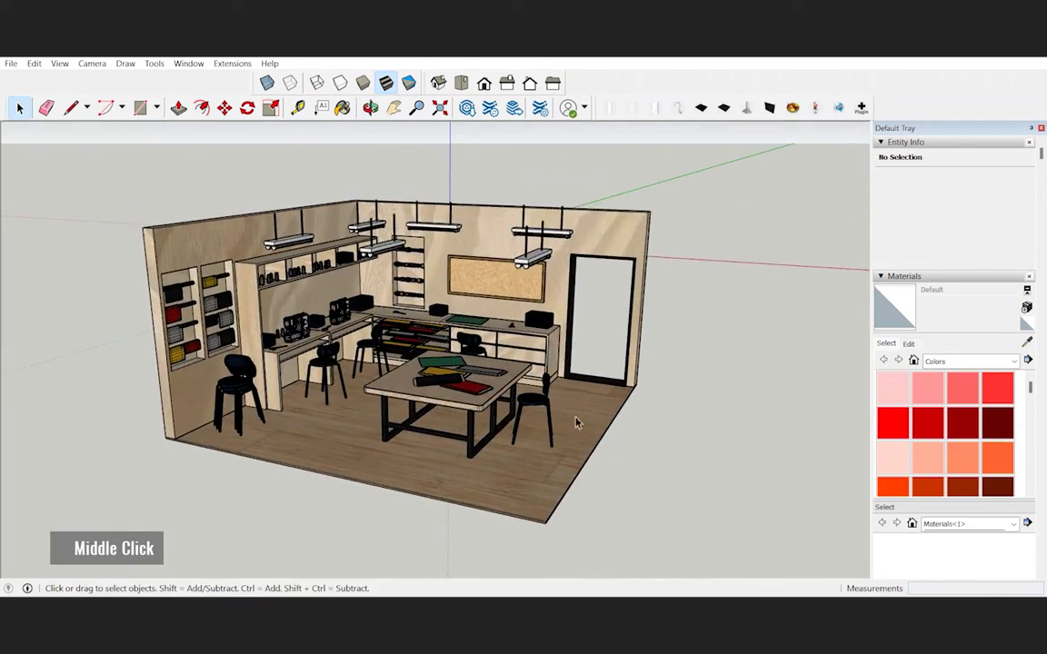
scroll(227, 368, up, 6)
scroll(223, 368, down, 1)
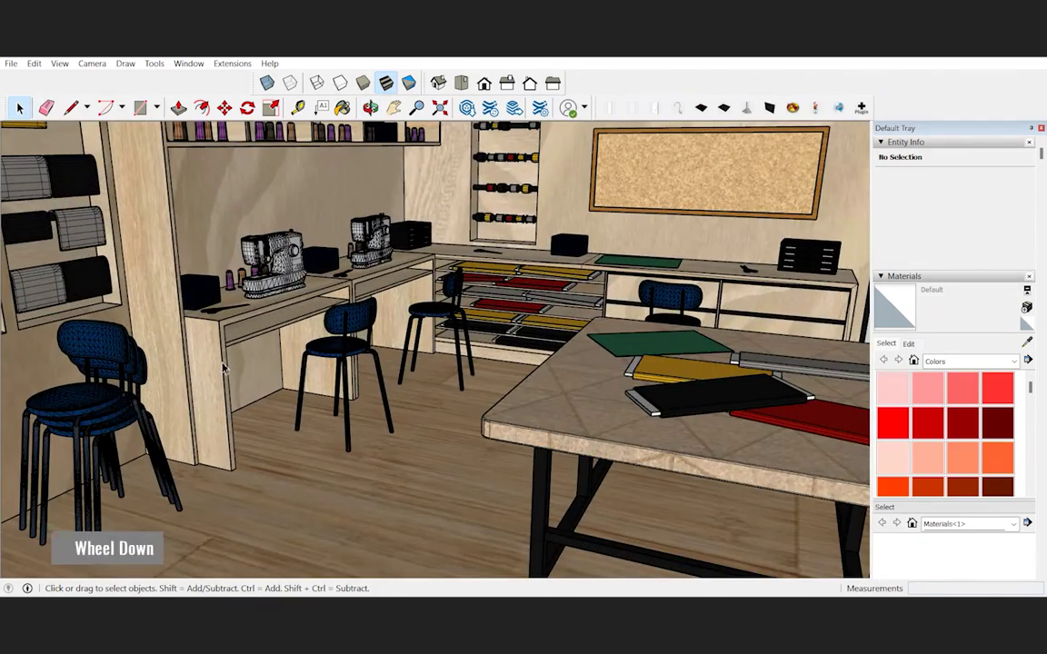
scroll(227, 369, down, 3)
middle_drag(449, 389, 471, 366)
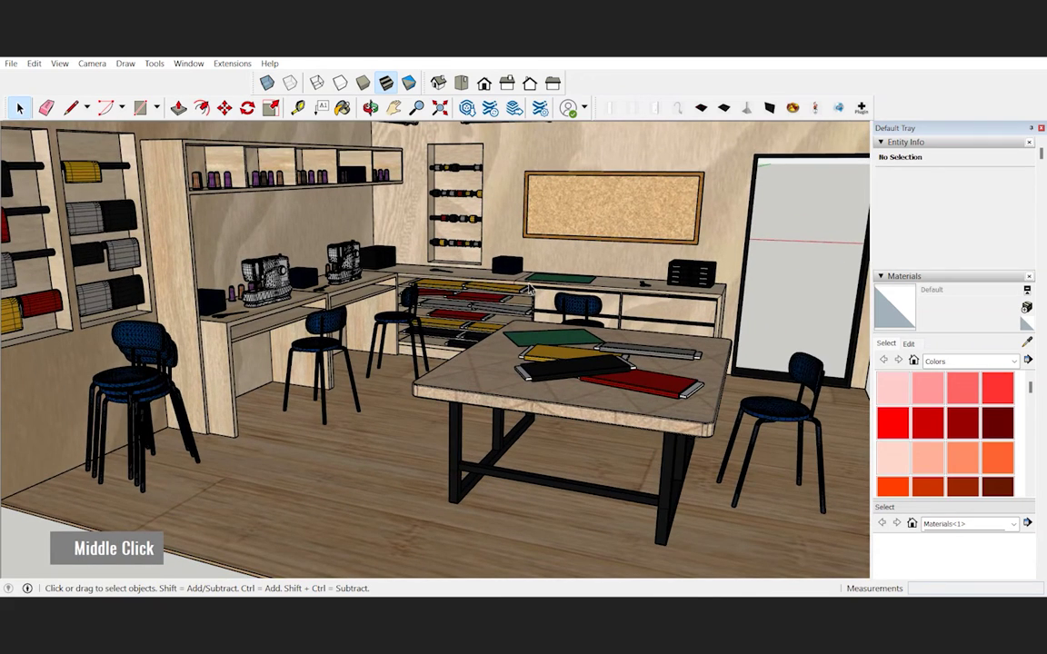
Soften and smooth the edges of the whole model using the Soften Edges angle slider.
key(ctrl+a)
right_click(545, 234)
click(600, 531)
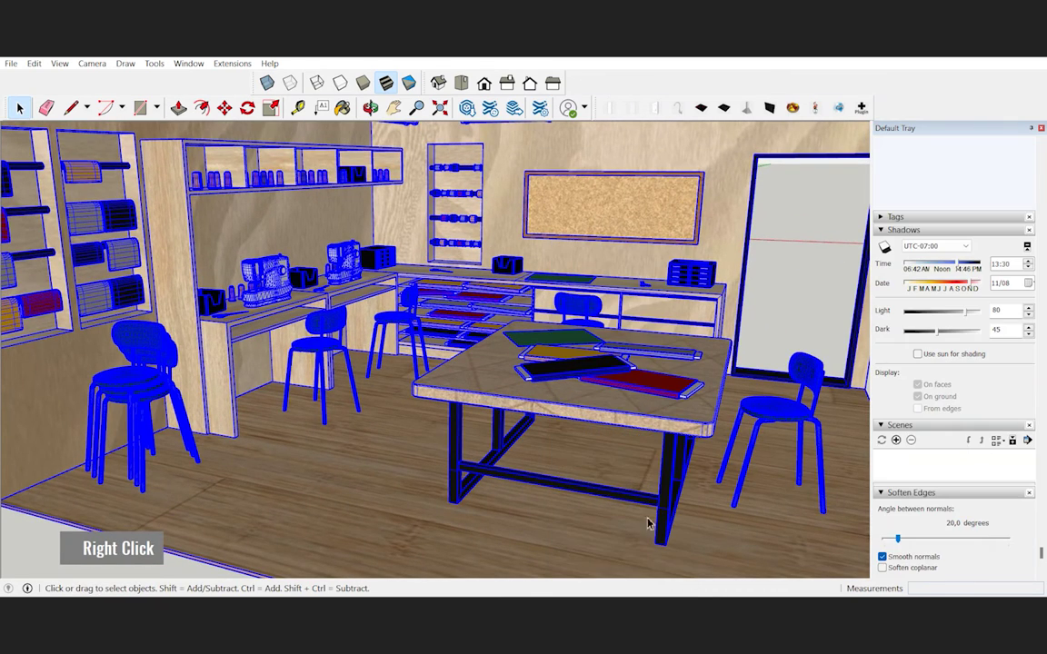
drag(898, 539, 1025, 542)
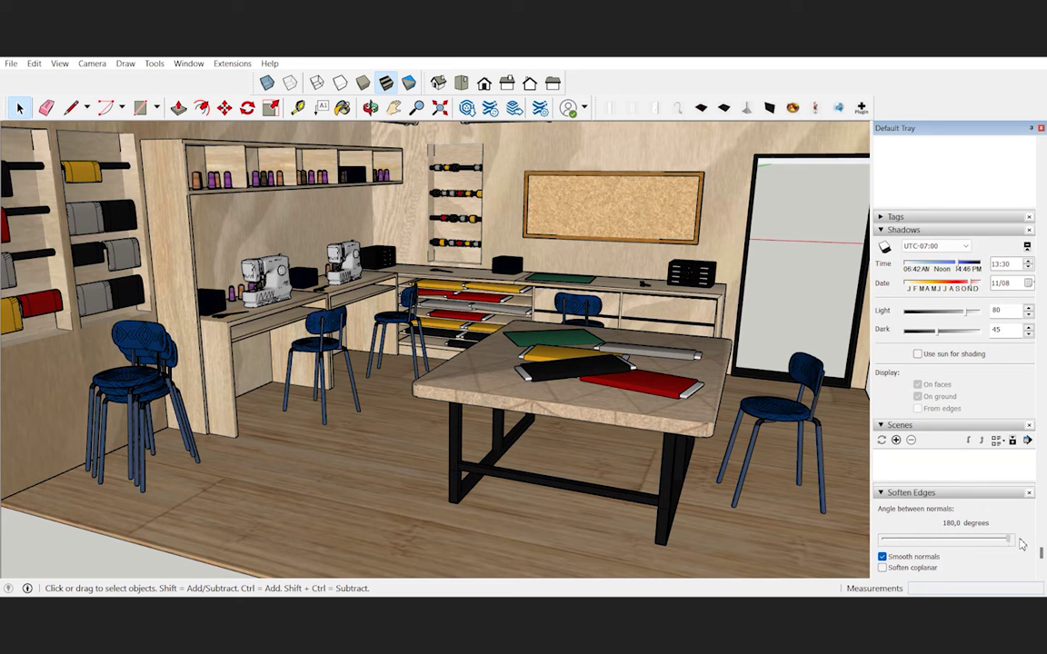
drag(896, 540, 857, 530)
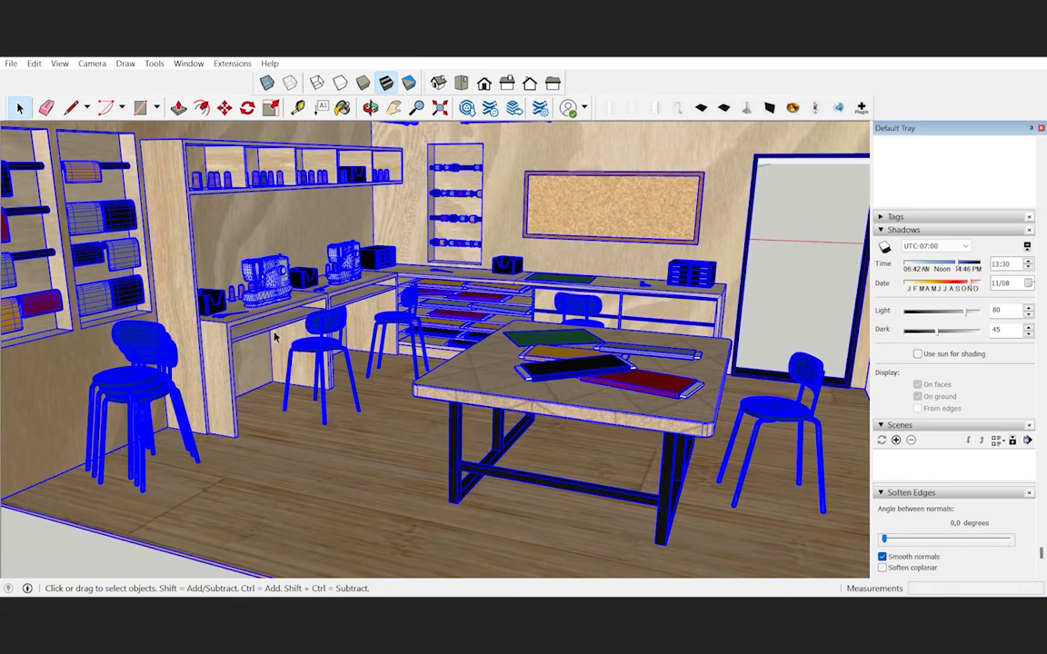
scroll(743, 443, down, 5)
click(743, 443)
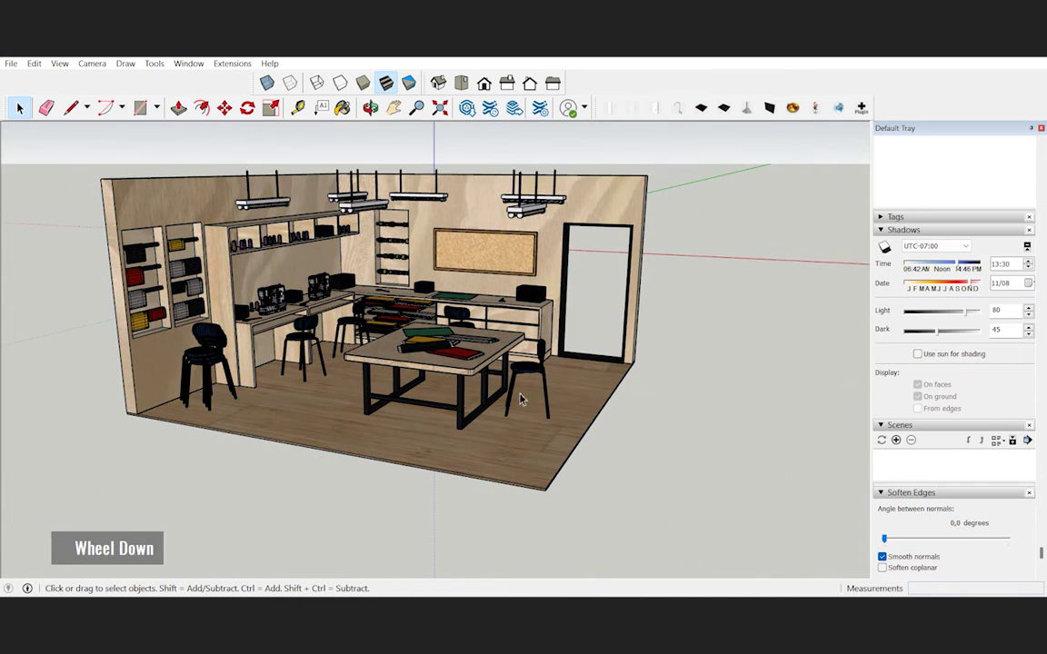
Open the room component for editing and orbit in closer to the table.
double_click(445, 373)
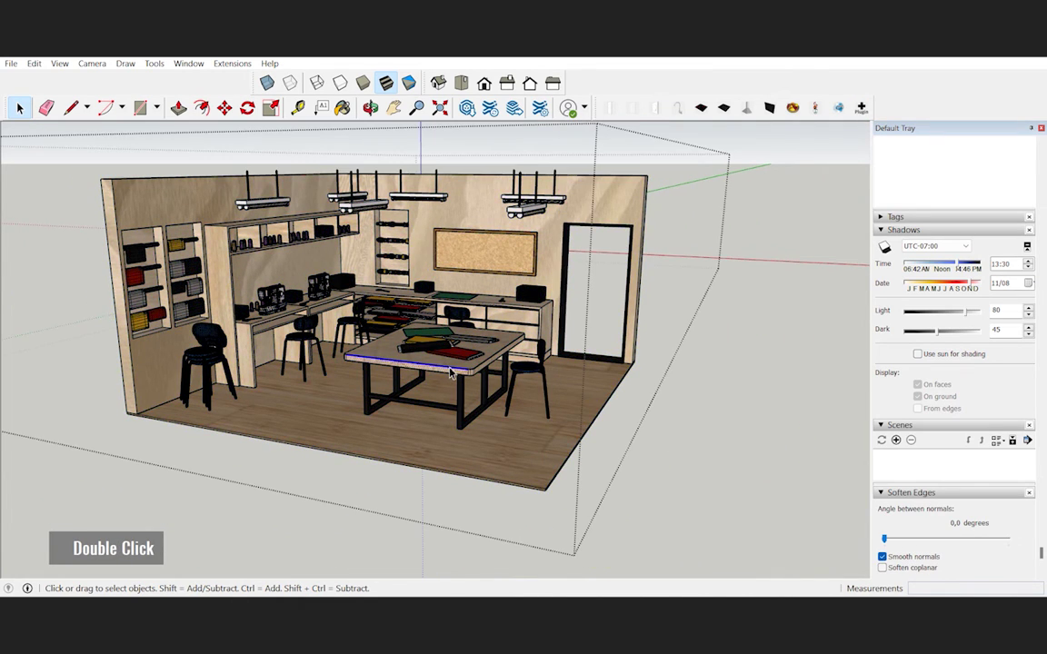
scroll(450, 366, up, 6)
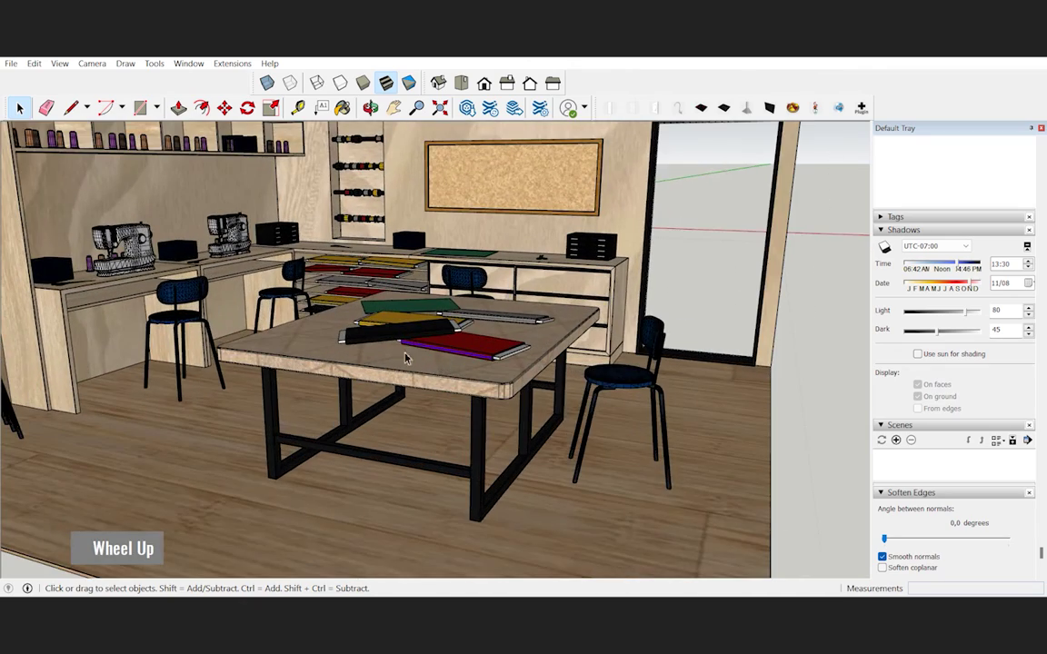
middle_drag(436, 373, 457, 397)
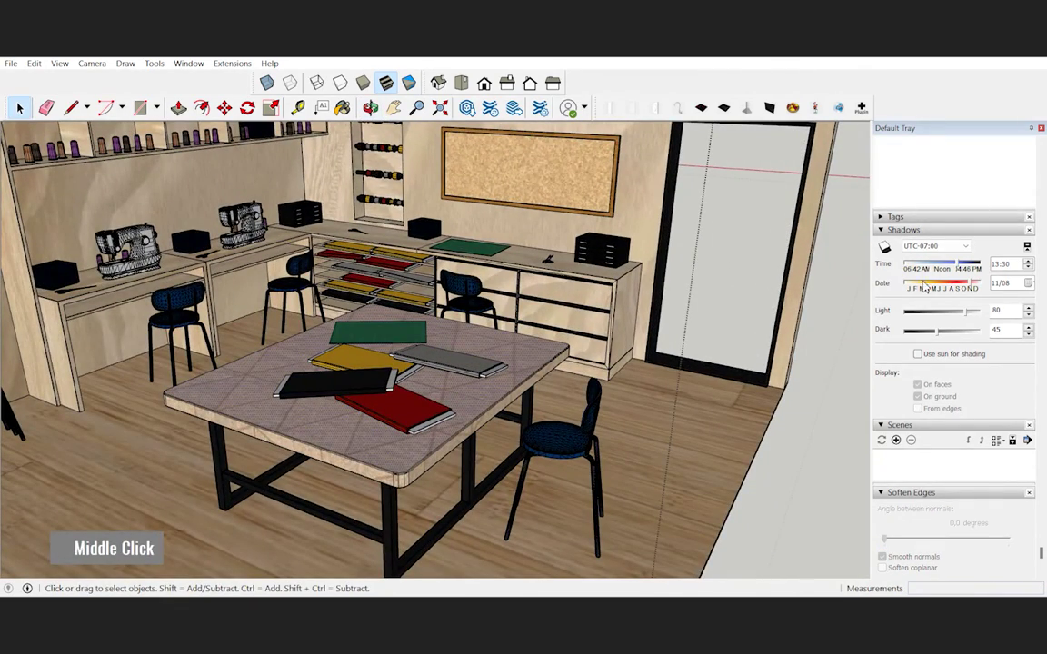
scroll(922, 330, up, 5)
scroll(923, 329, up, 4)
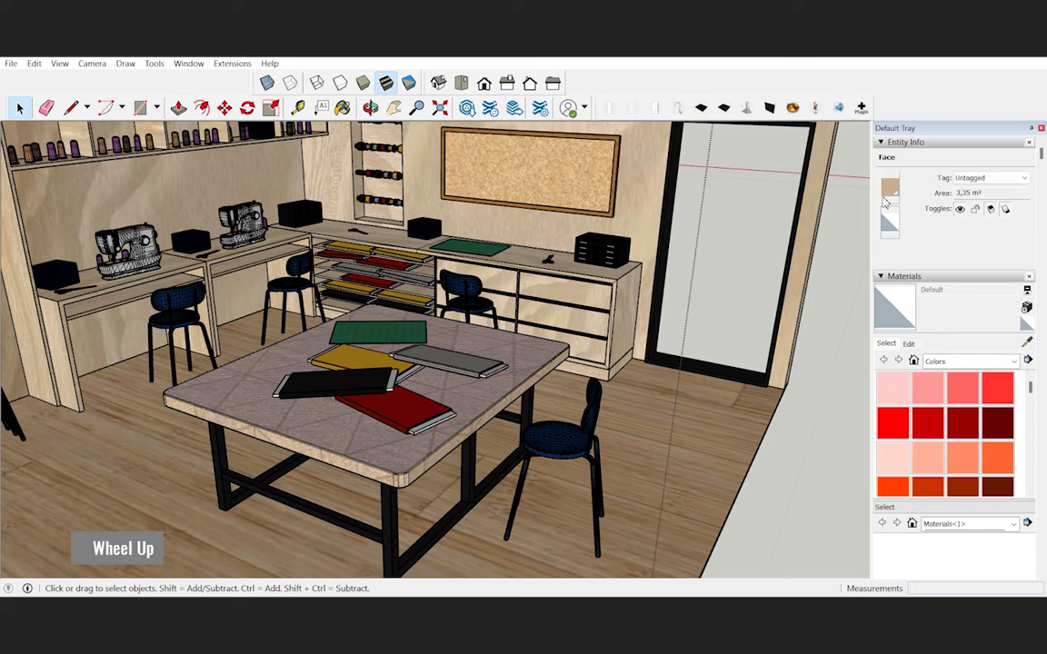
Resize the table top's wood texture to 1 cm width and height.
click(889, 187)
click(556, 339)
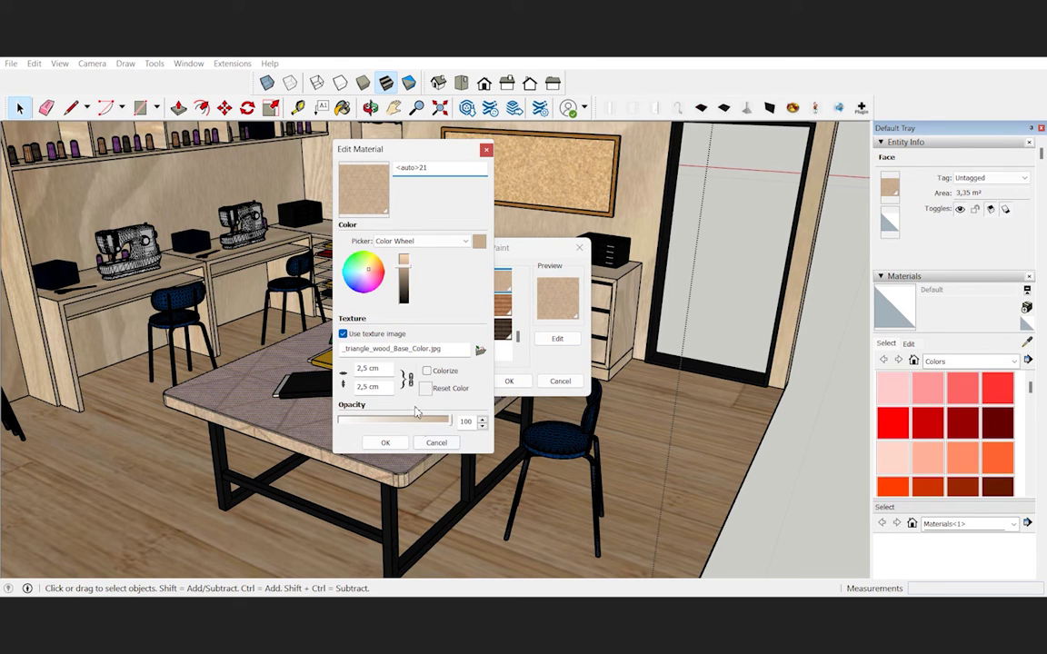
triple_click(383, 366)
text(1)
key(Tab)
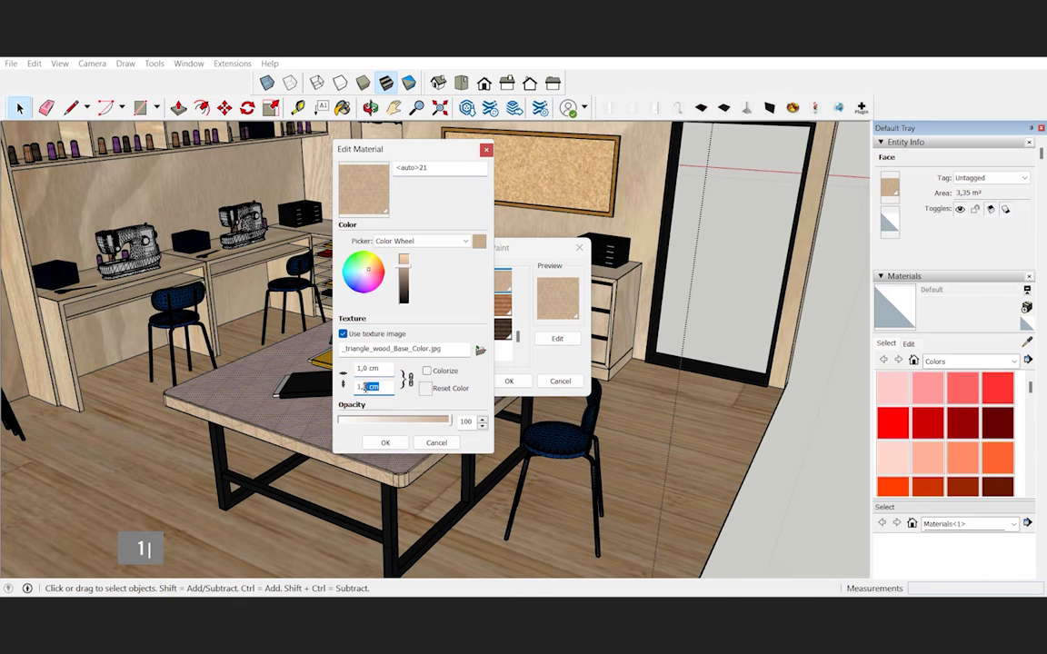
text(1)
click(397, 447)
click(509, 381)
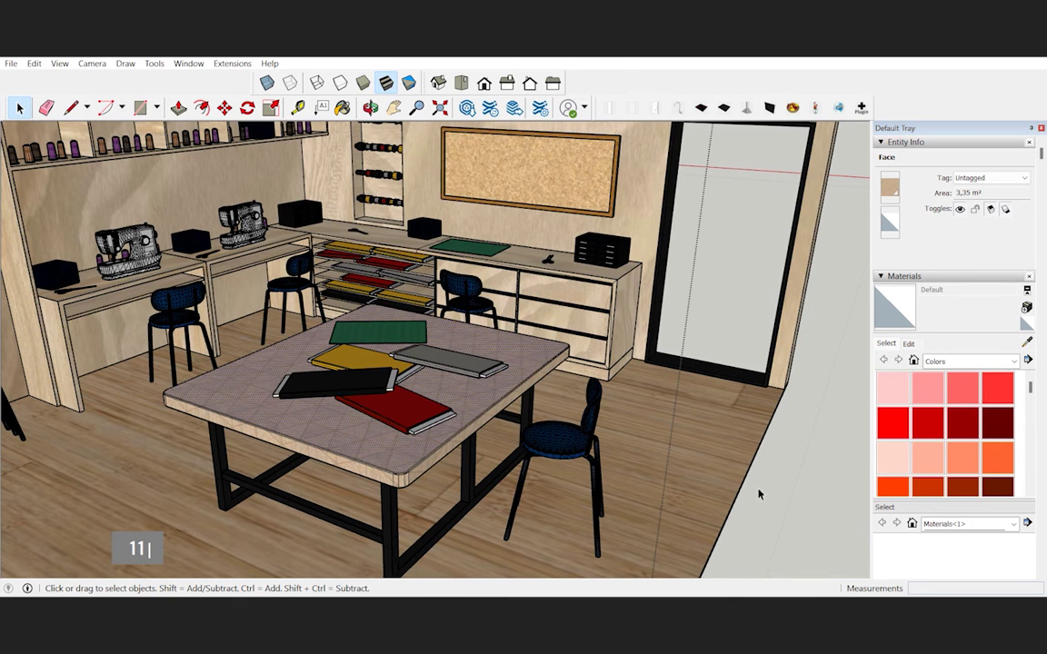
Resize the floor's wood texture to 1 cm, then orbit out to see the whole room.
double_click(694, 439)
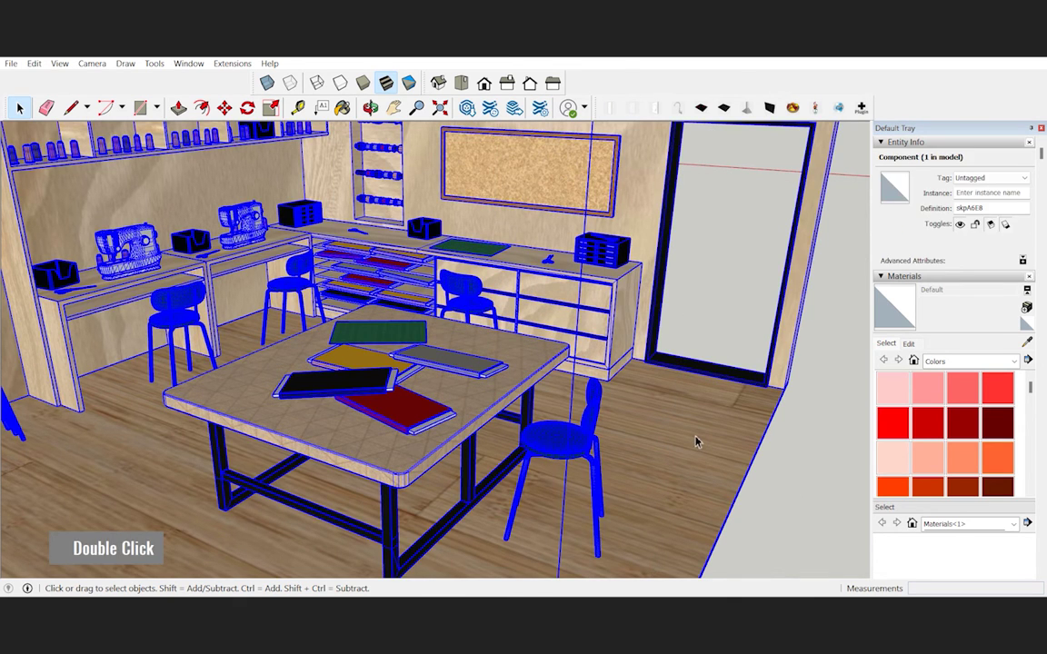
click(697, 429)
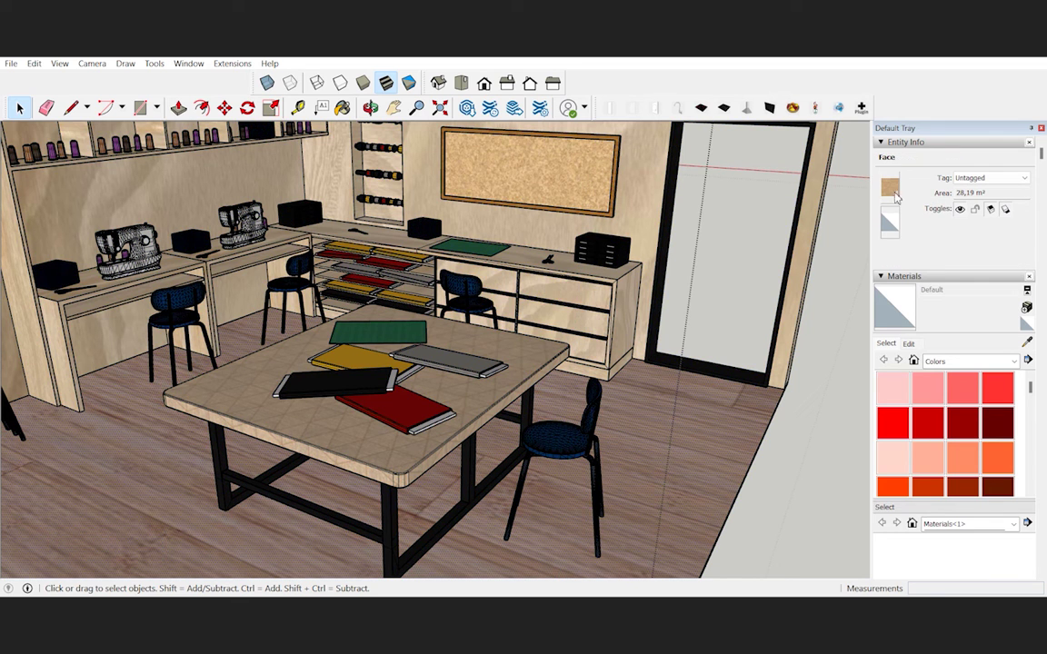
click(553, 337)
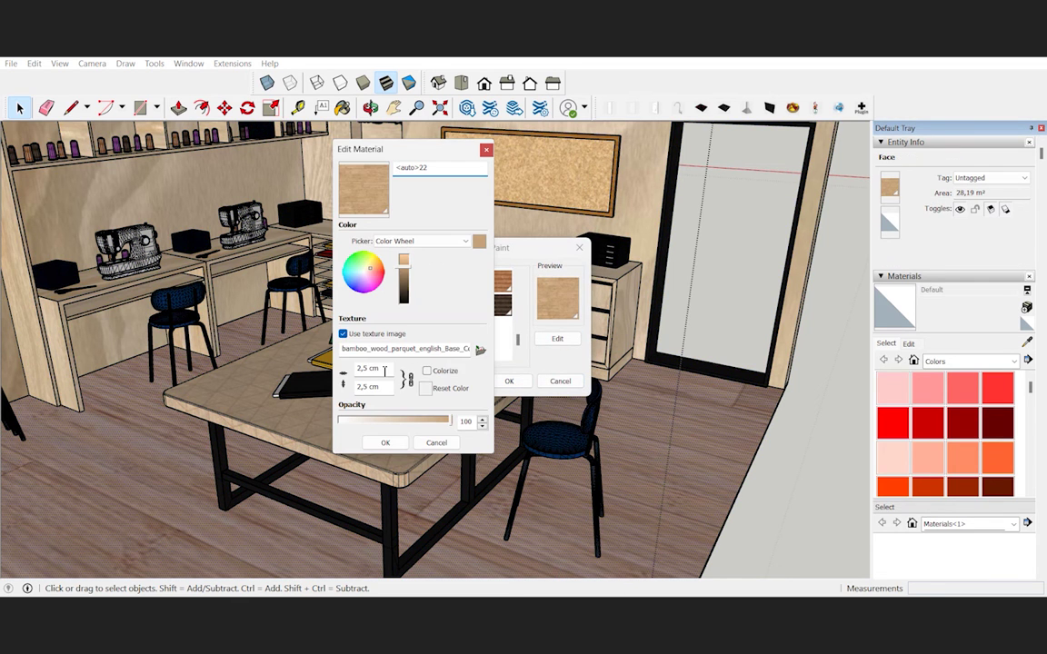
text(11)
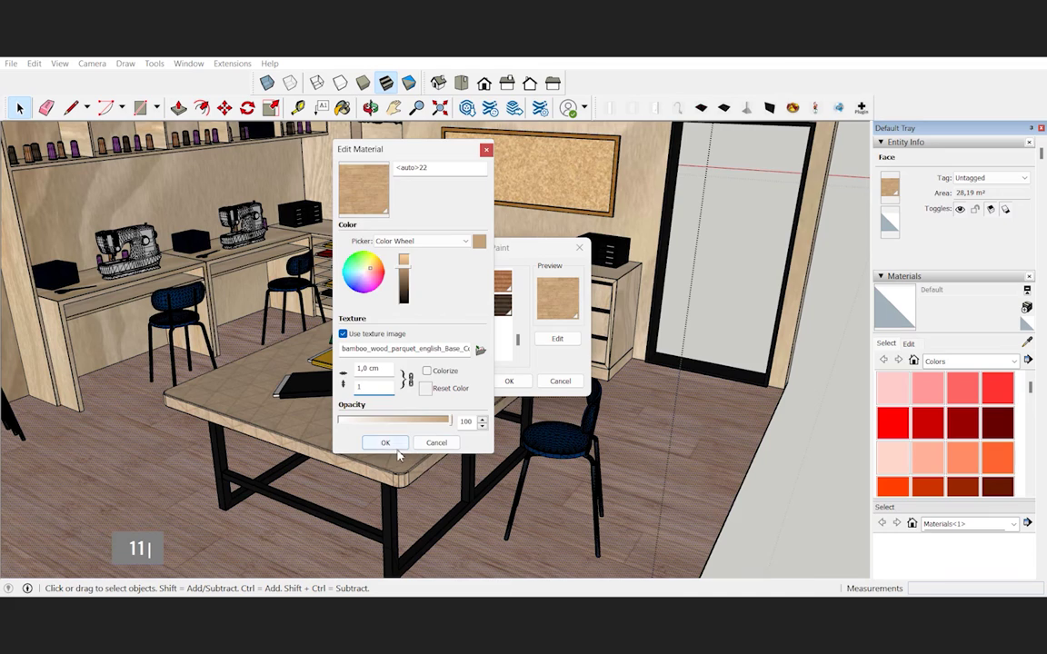
click(385, 443)
click(509, 381)
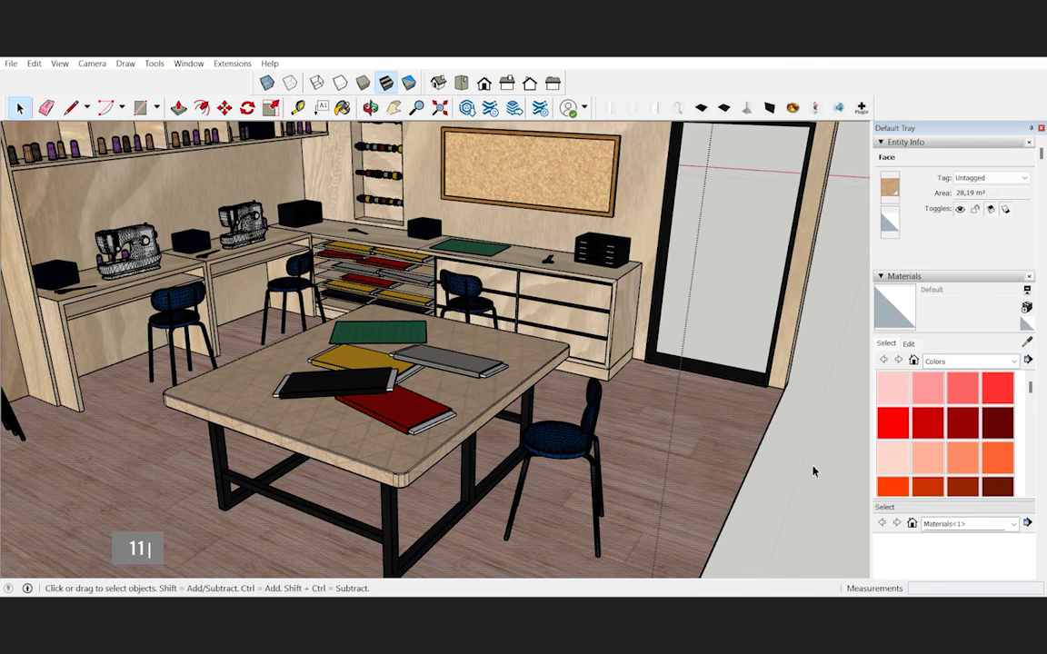
scroll(722, 453, down, 3)
scroll(771, 458, down, 3)
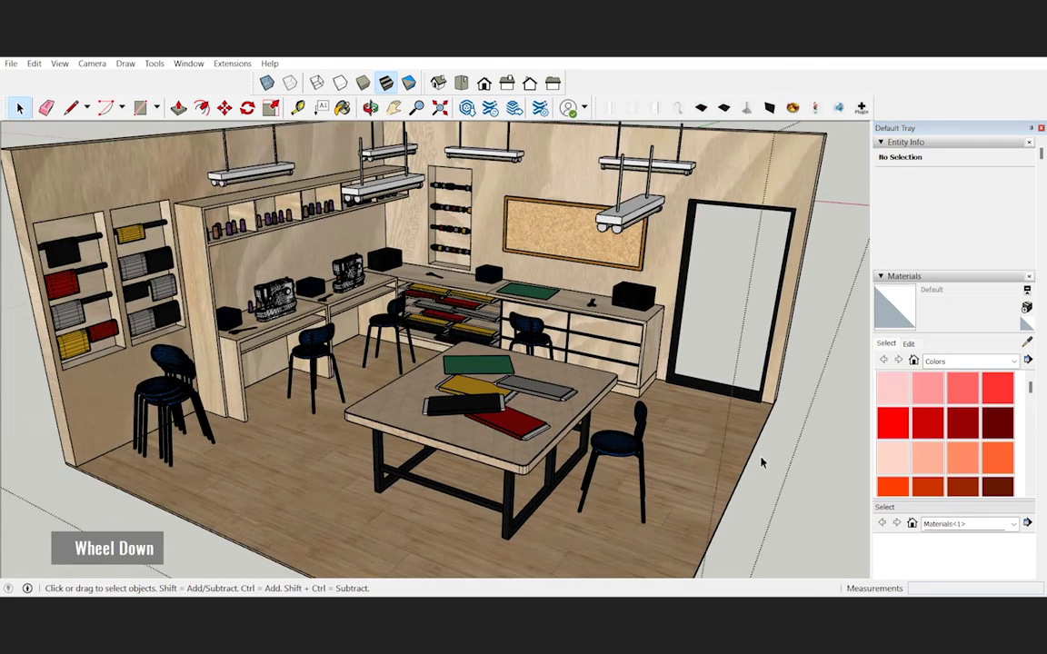
middle_drag(771, 458, 744, 441)
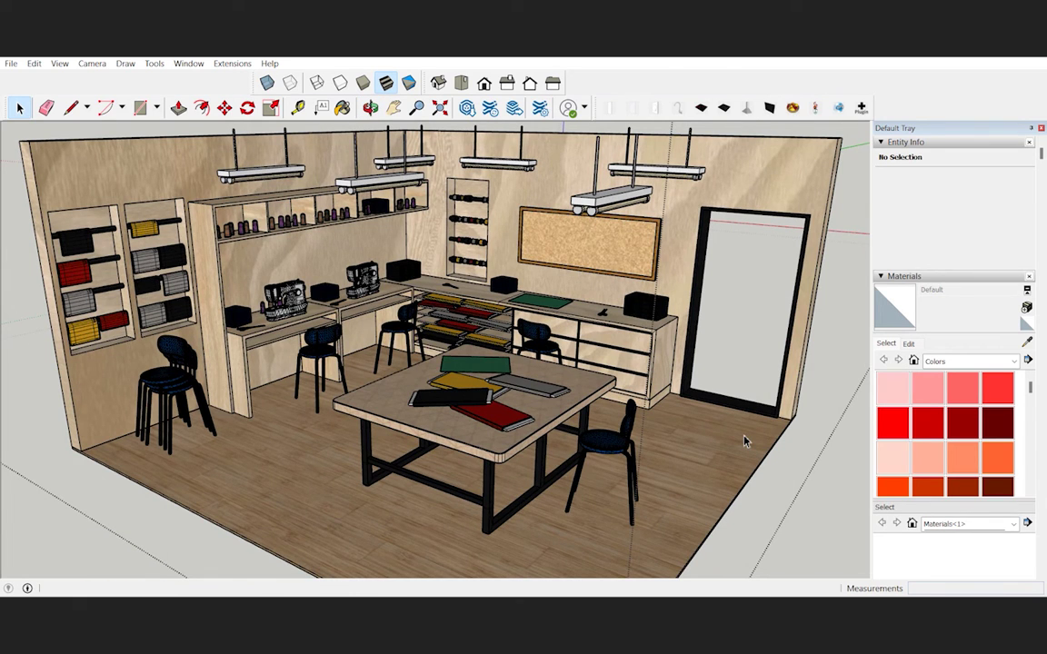
scroll(743, 441, down, 2)
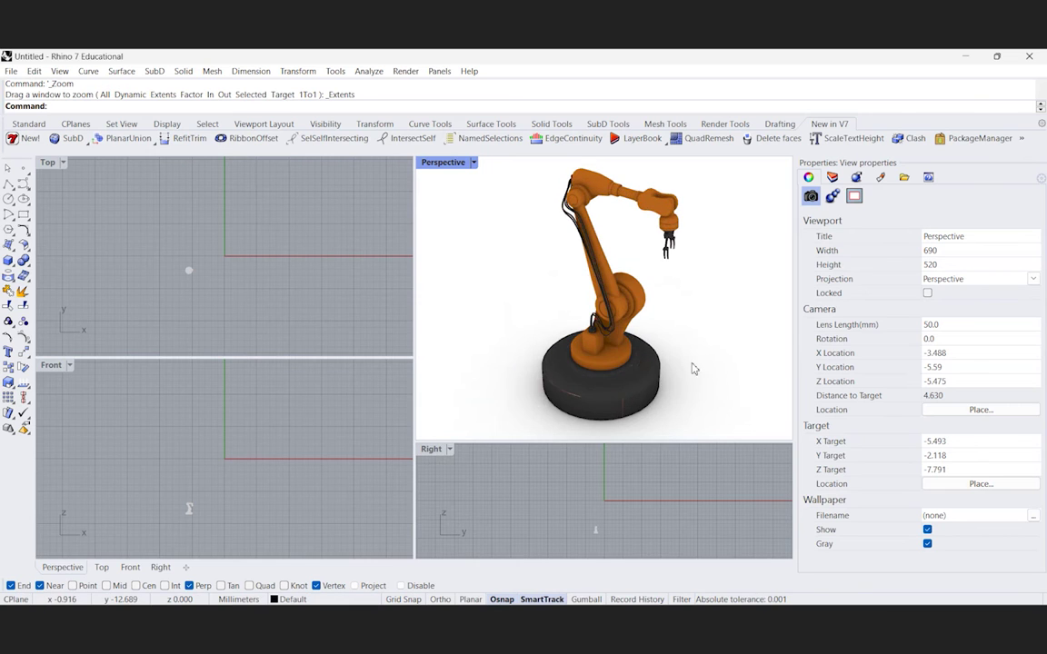
Orbit and zoom around the orange robot arm to view it from several sides.
right_drag(692, 367, 556, 287)
scroll(600, 300, up, 3)
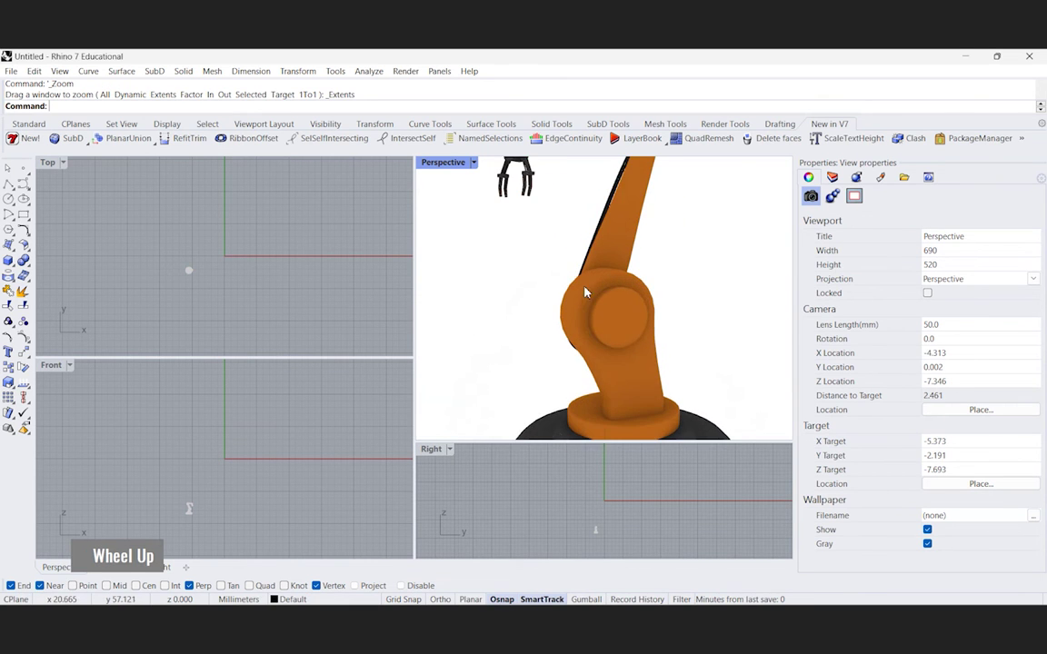
scroll(639, 310, down, 1)
scroll(639, 310, down, 2)
right_drag(639, 311, 603, 315)
scroll(521, 280, down, 3)
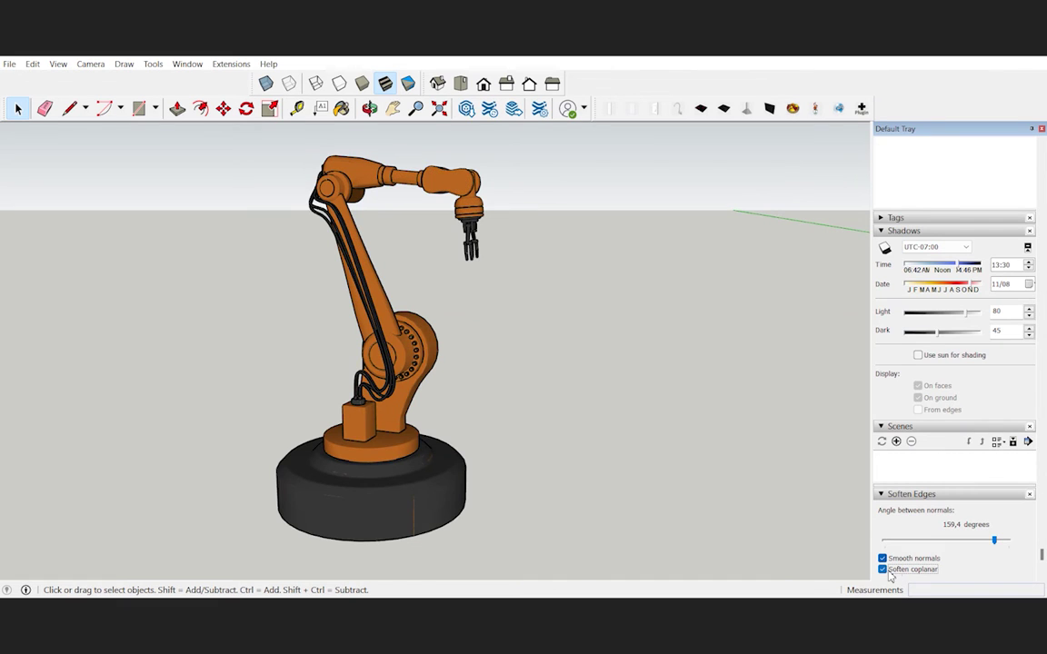
mouse_move(650, 421)
middle_down()
mouse_move(564, 400)
mouse_move(593, 393)
mouse_move(689, 433)
mouse_move(427, 441)
mouse_move(666, 417)
middle_up()
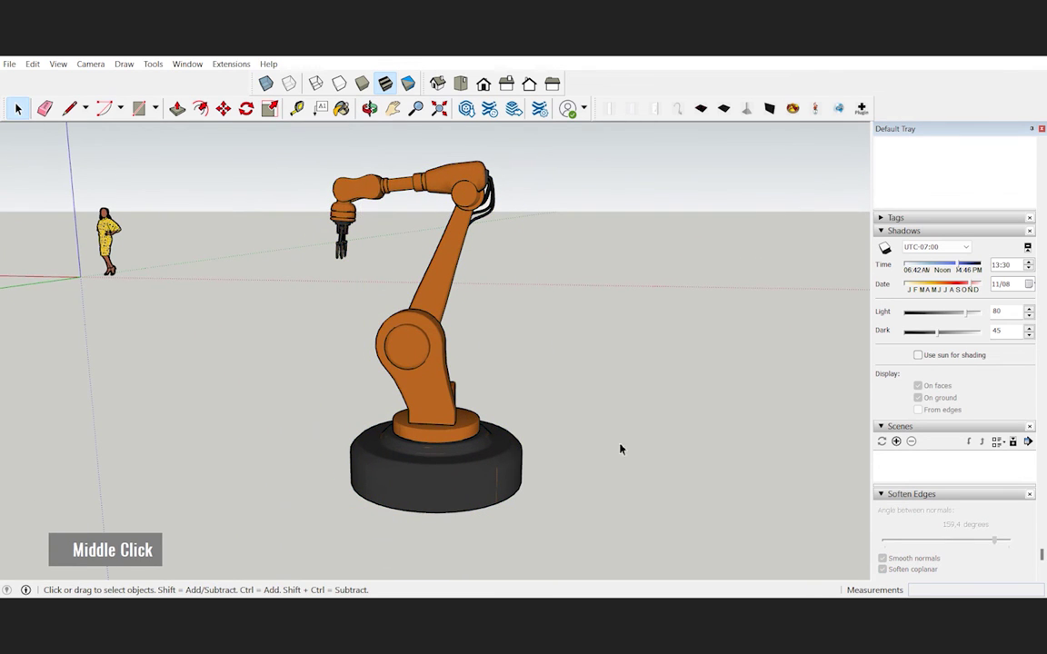
mouse_move(619, 446)
middle_down()
mouse_move(736, 409)
mouse_move(710, 400)
mouse_move(769, 409)
middle_up()
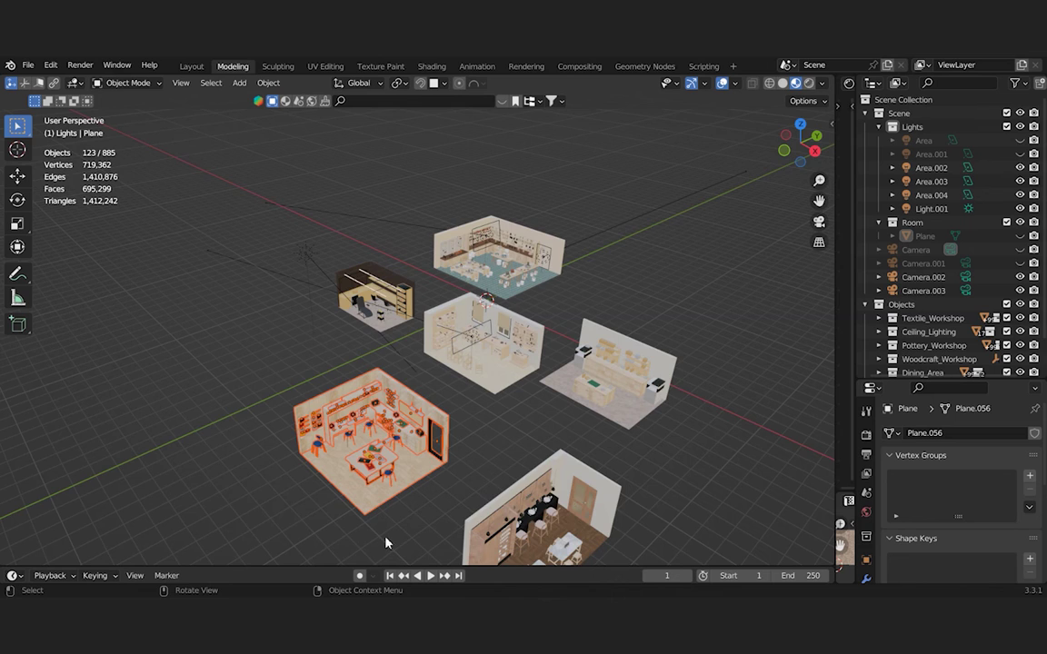
scroll(361, 516, up, 3)
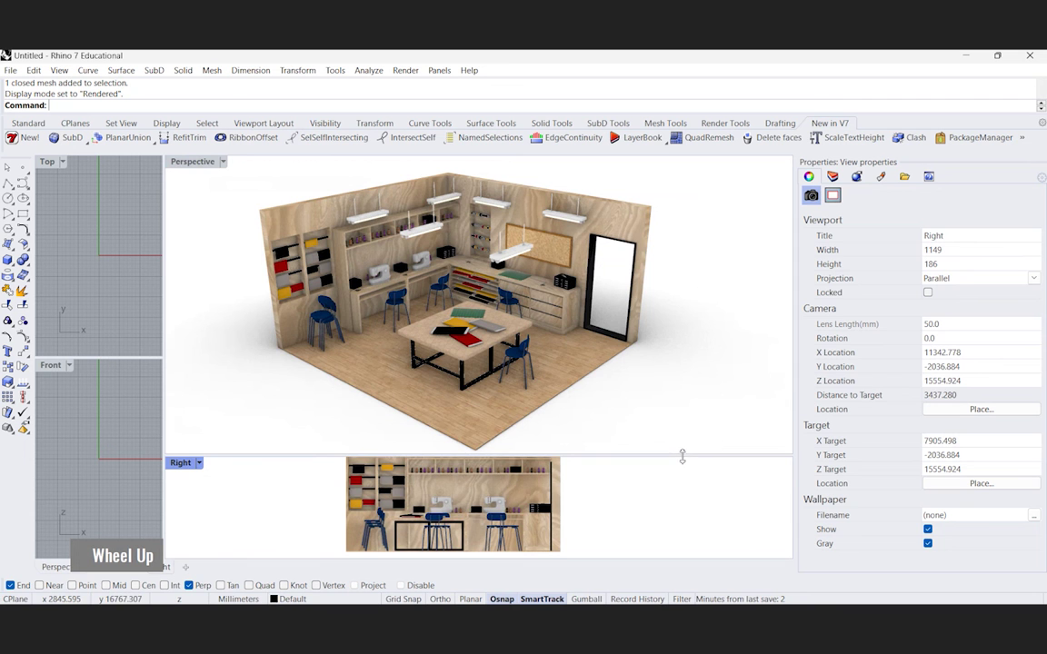
Switch the Perspective and Right viewports to Shaded display with Ctrl+Alt+S.
scroll(713, 379, up, 5)
scroll(535, 450, down, 4)
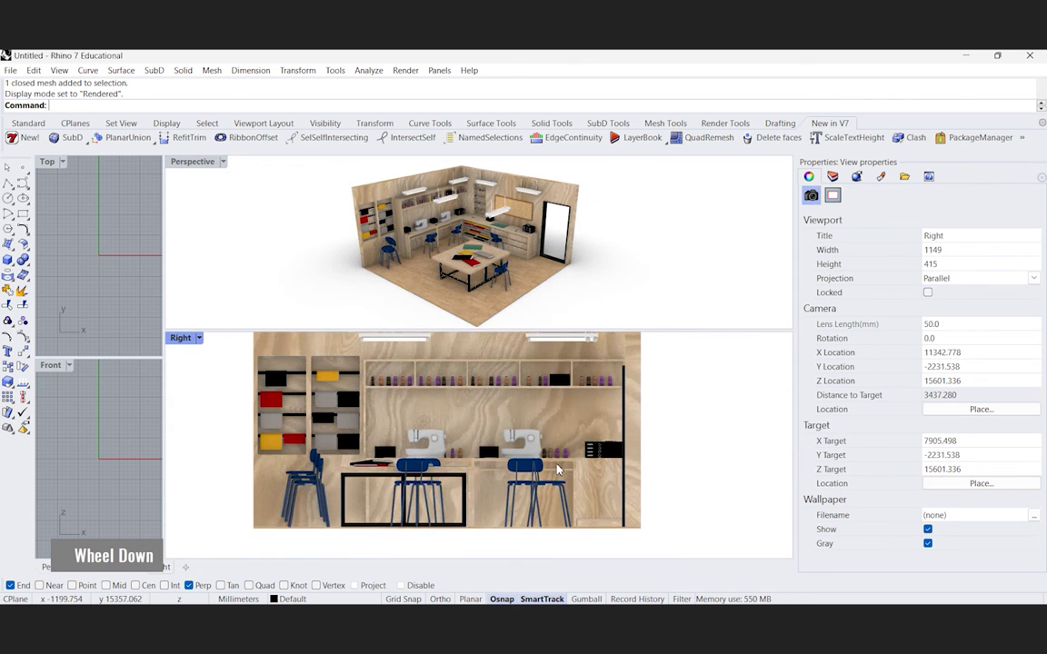
key(ctrl+alt+s)
scroll(412, 251, up, 6)
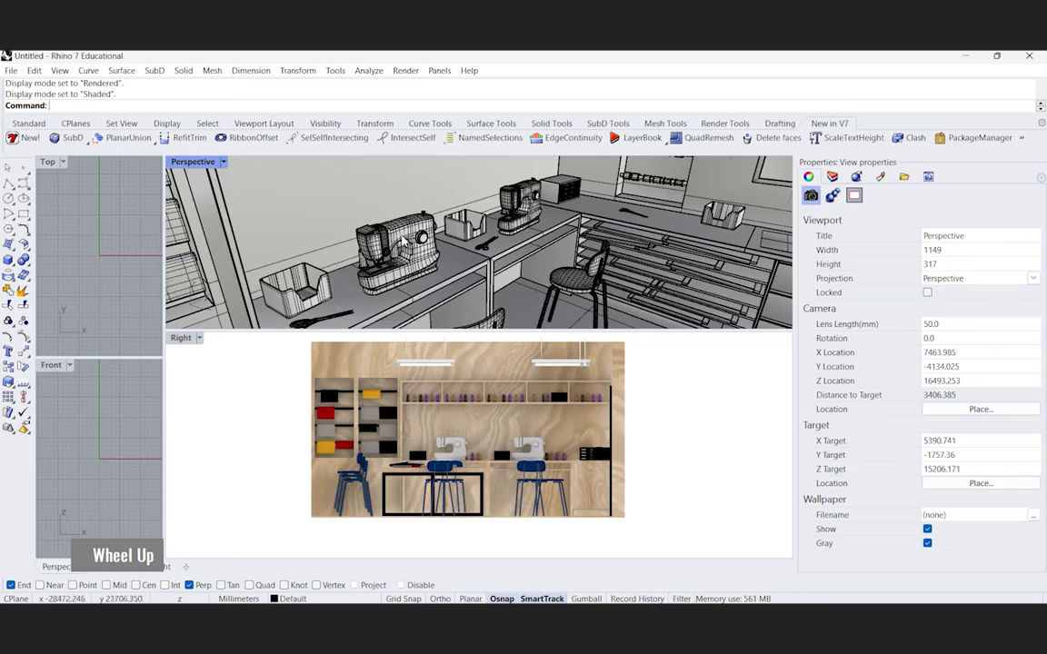
scroll(413, 251, down, 8)
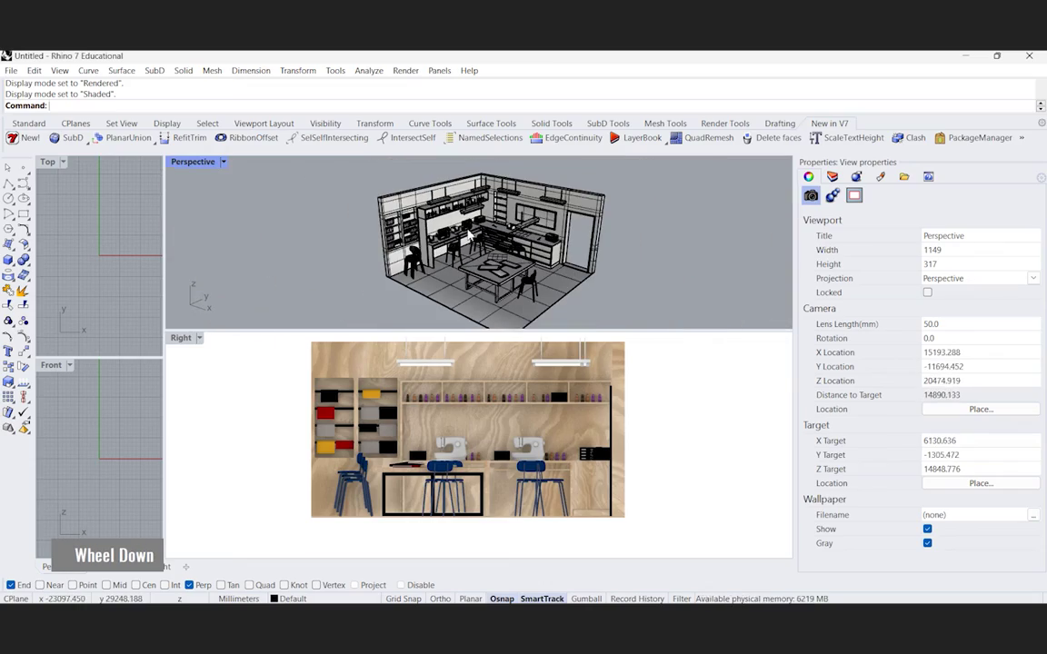
click(703, 498)
key(ctrl+alt+s)
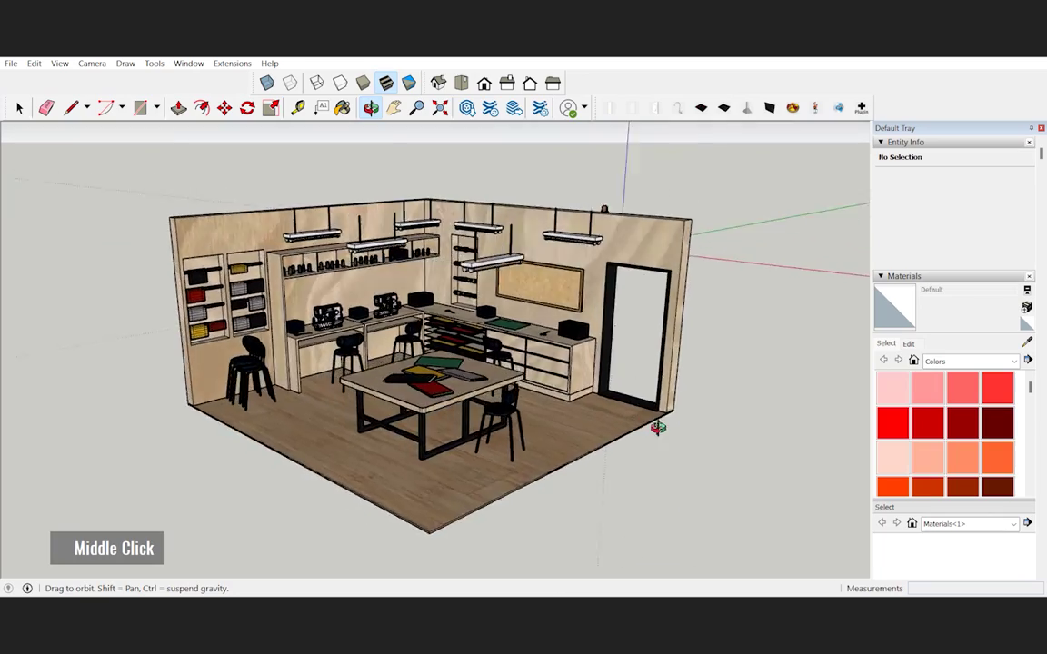
middle_drag(656, 428, 781, 427)
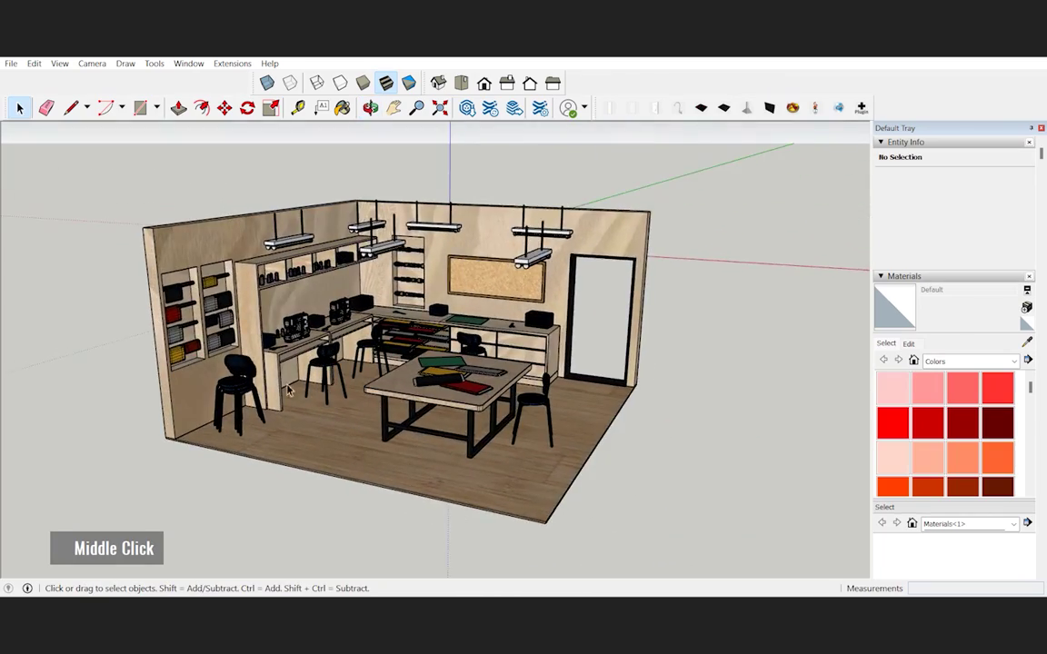